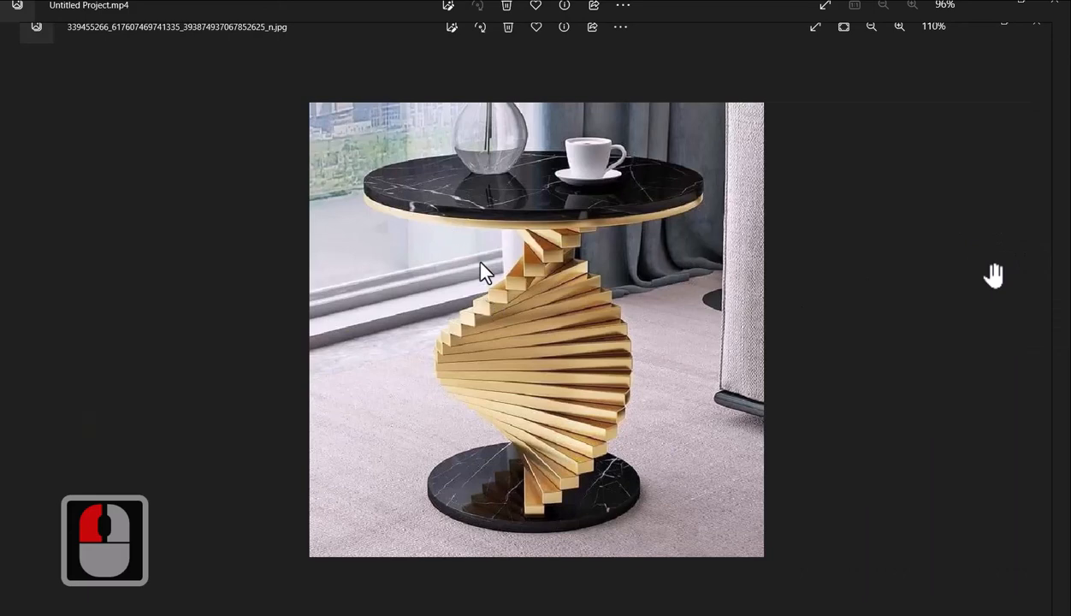
Review the spiral table reference photo, then switch to the dining table title image
scroll(553, 371, up, 2)
click(584, 341)
scroll(588, 324, down, 1)
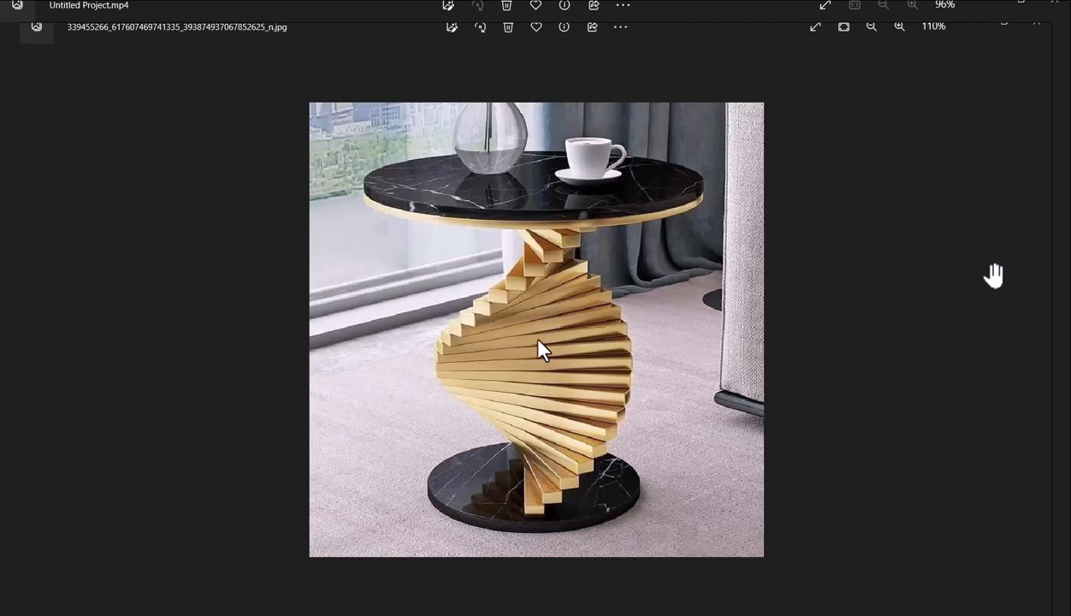
click(641, 307)
scroll(641, 307, up, 1)
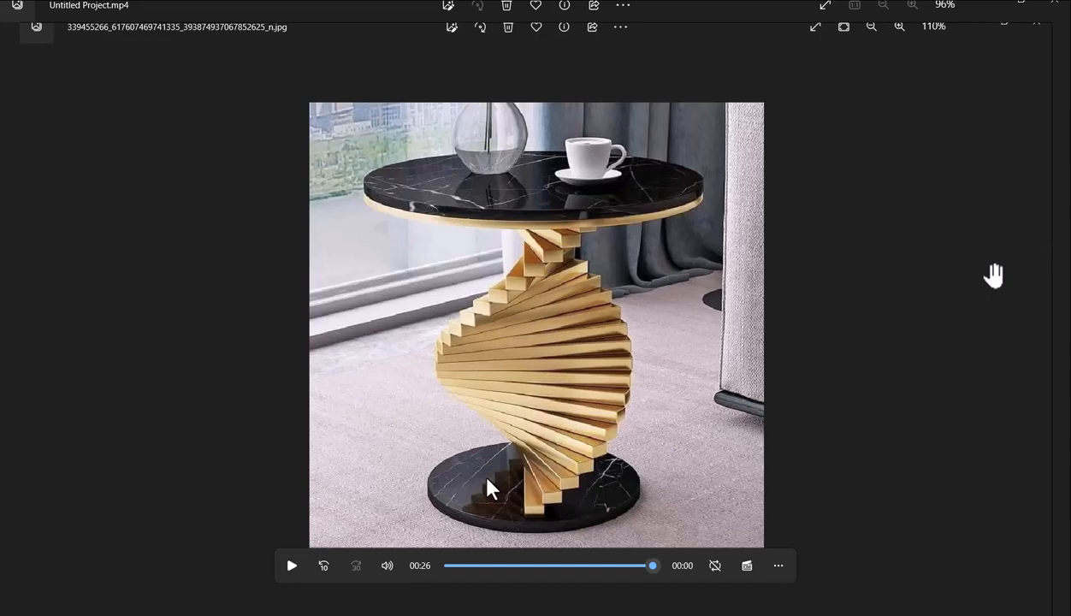
click(1010, 242)
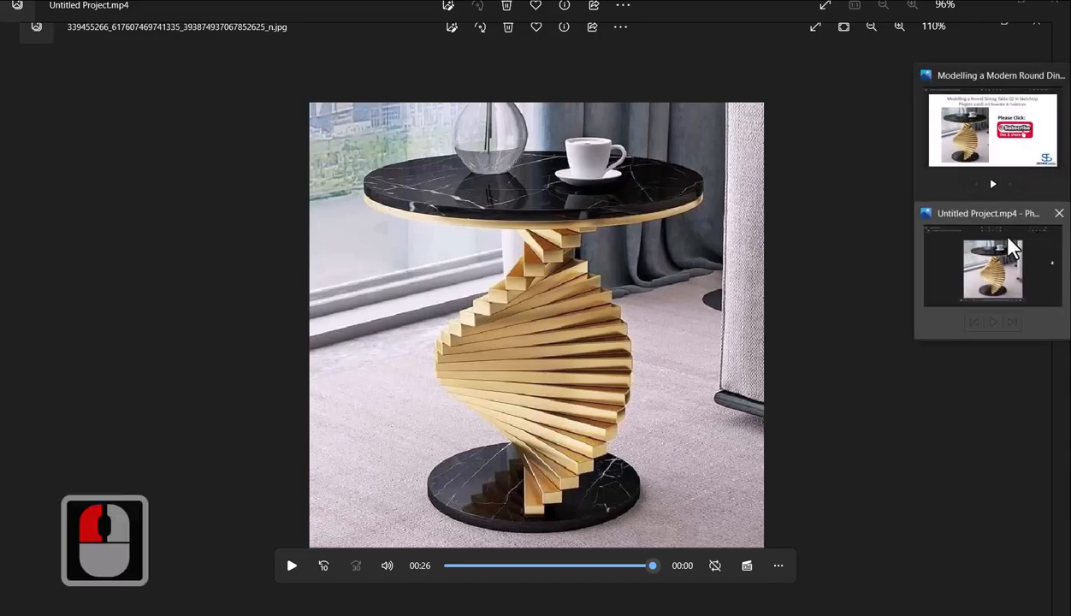
click(1003, 144)
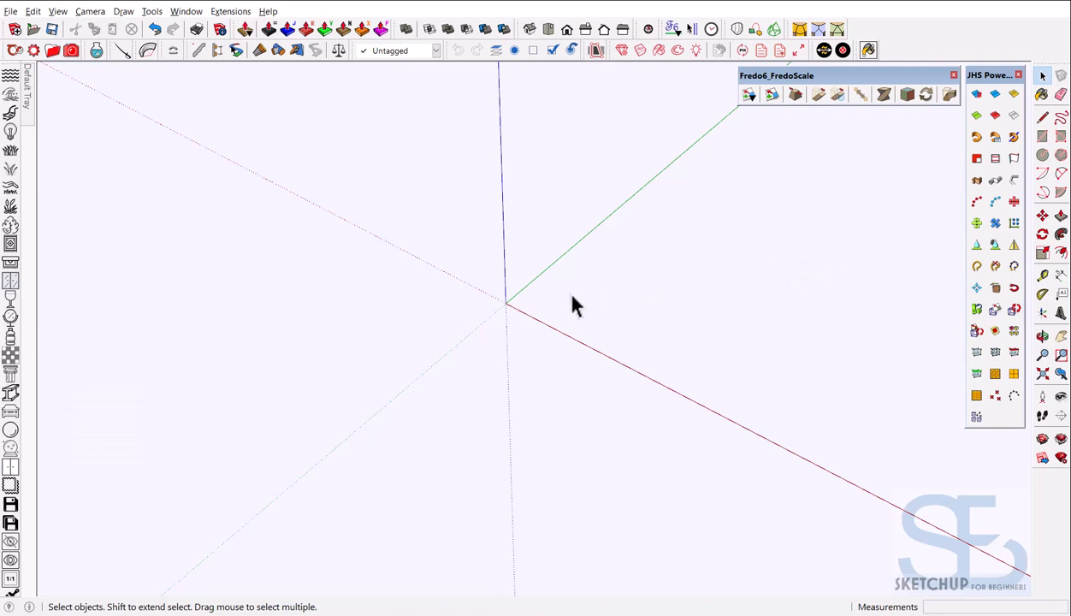
Start the Circle tool (C) and set its side count to 50
key(c)
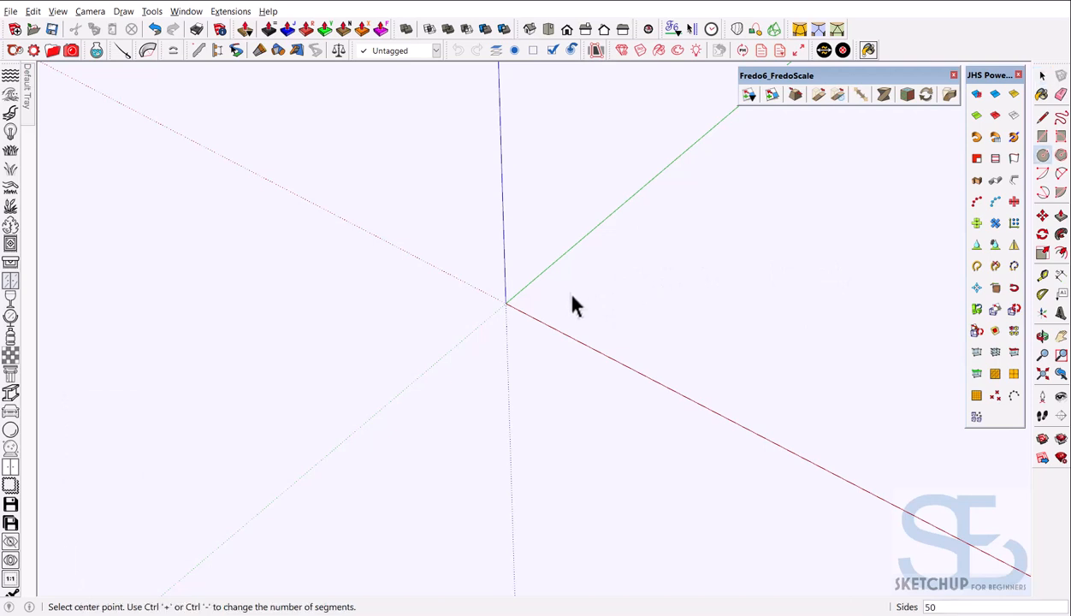
text(24)
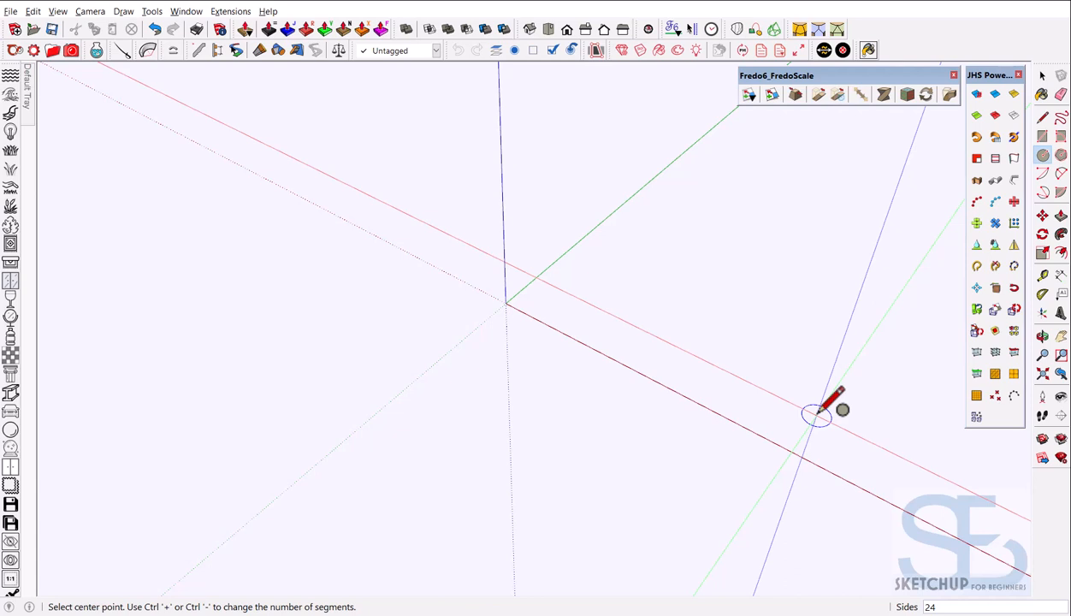
text(50)
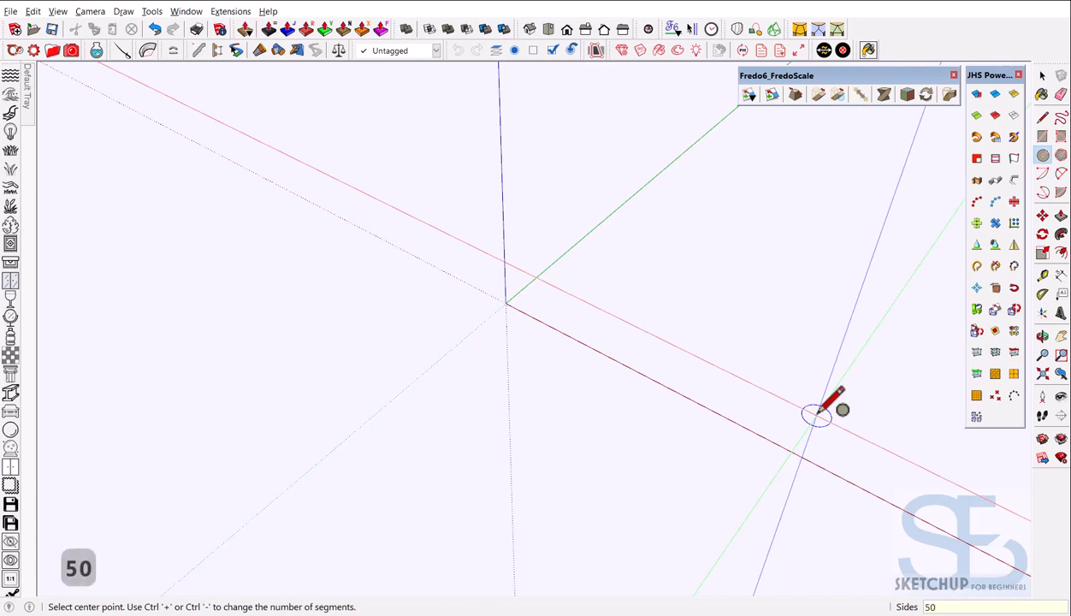
key(Return)
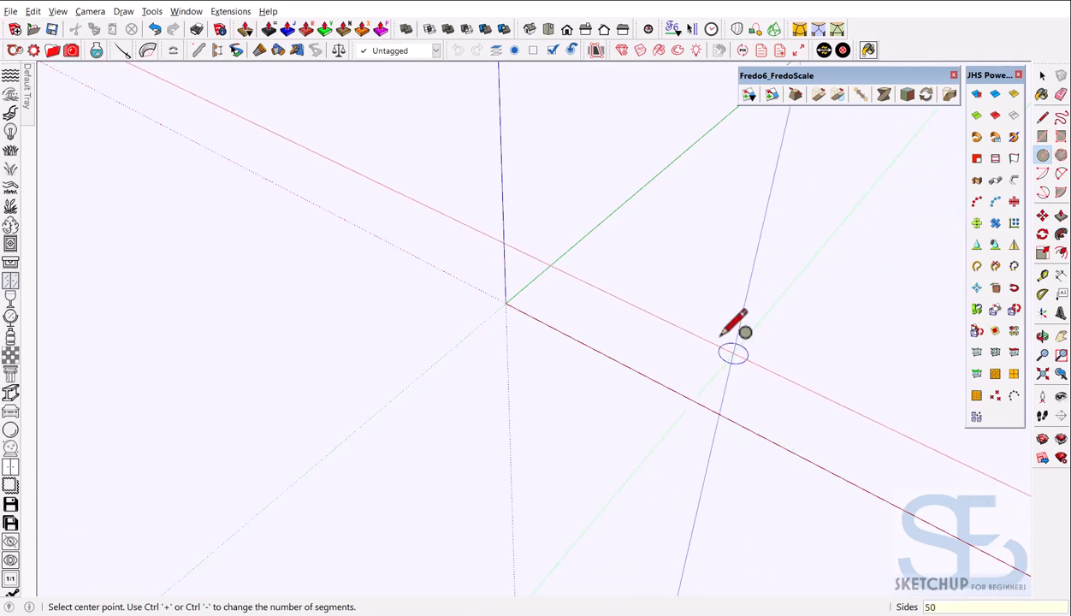
Draw a 50-sided circle of radius 300 at the origin and orbit to inspect it
click(506, 302)
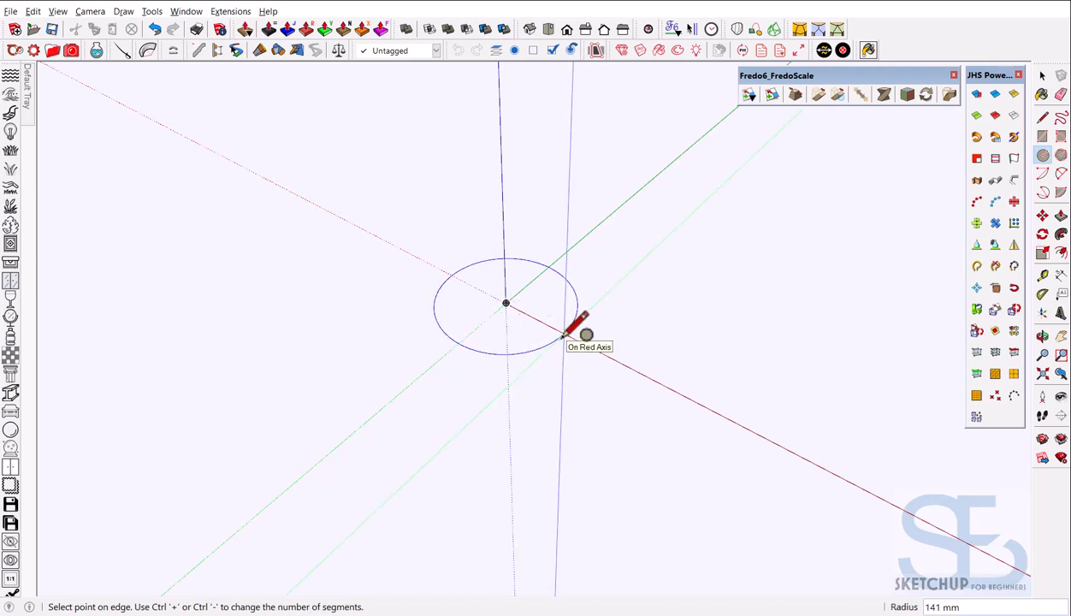
text(300)
key(Return)
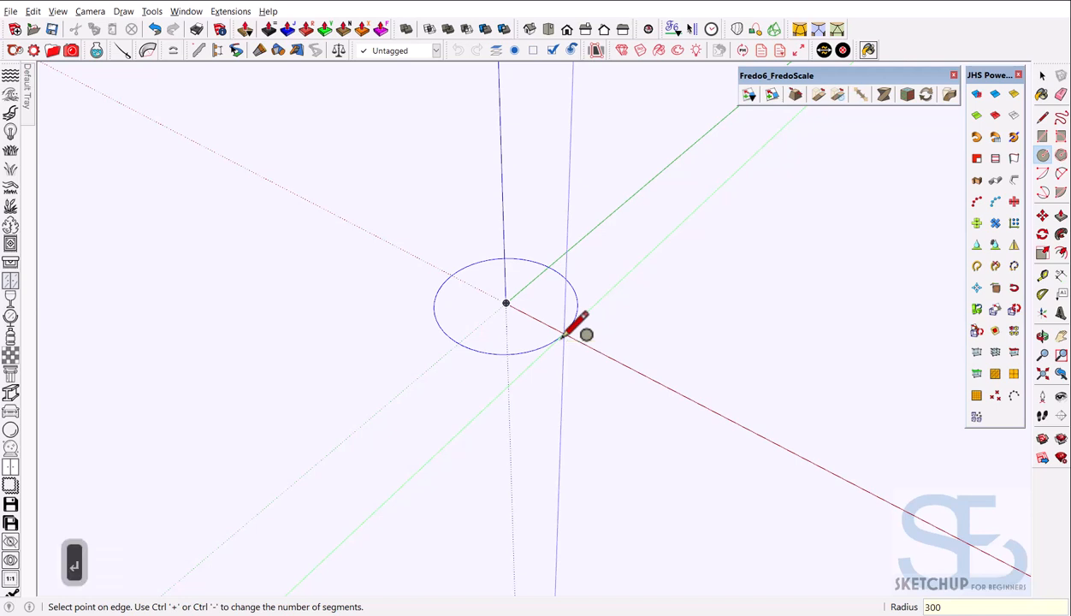
scroll(602, 295, up, 2)
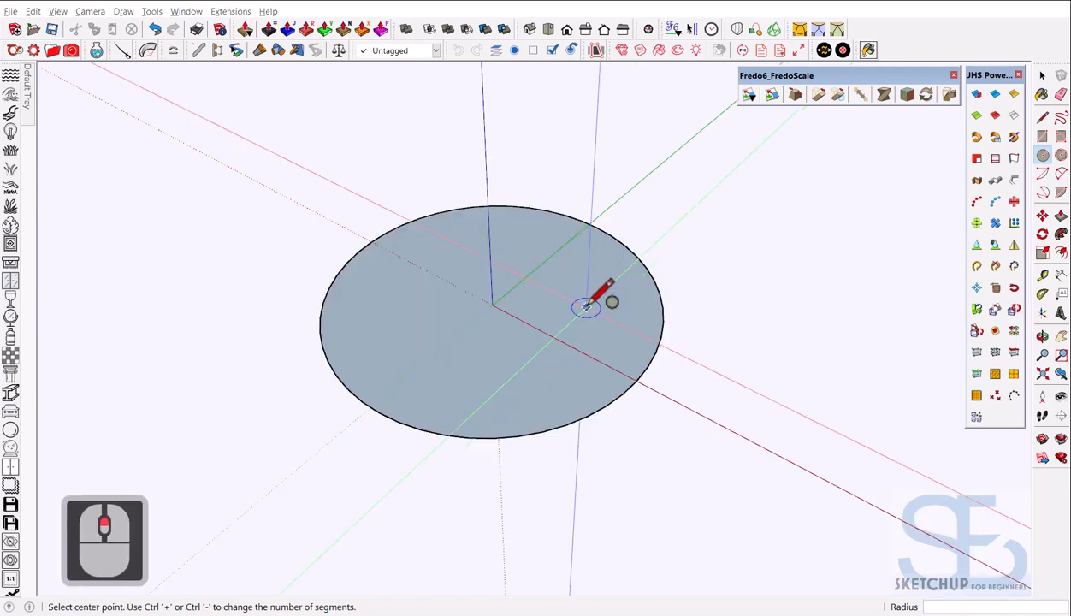
scroll(648, 332, up, 3)
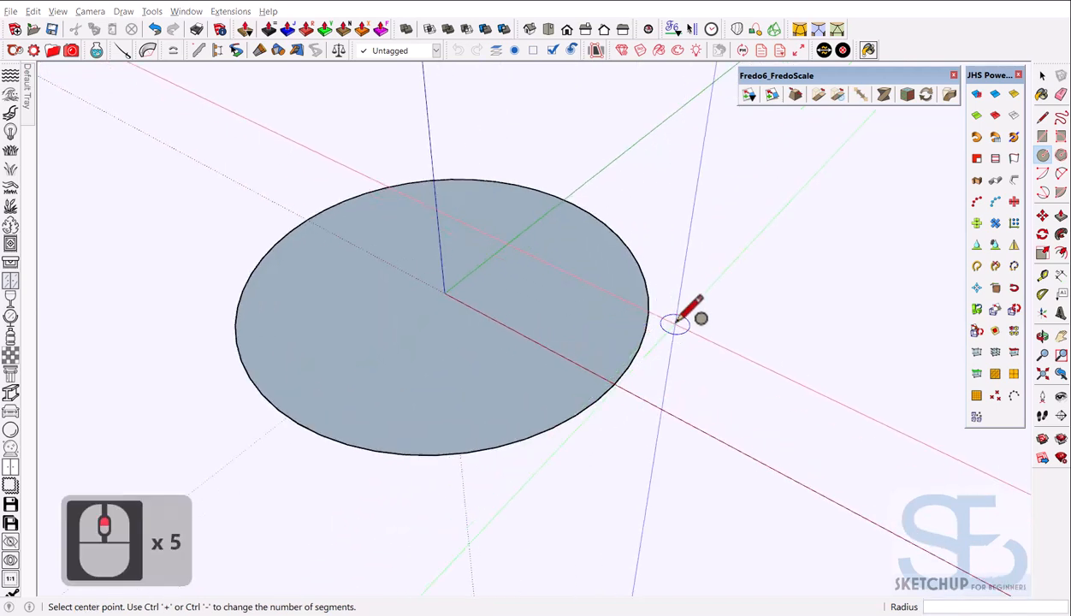
scroll(664, 313, down, 7)
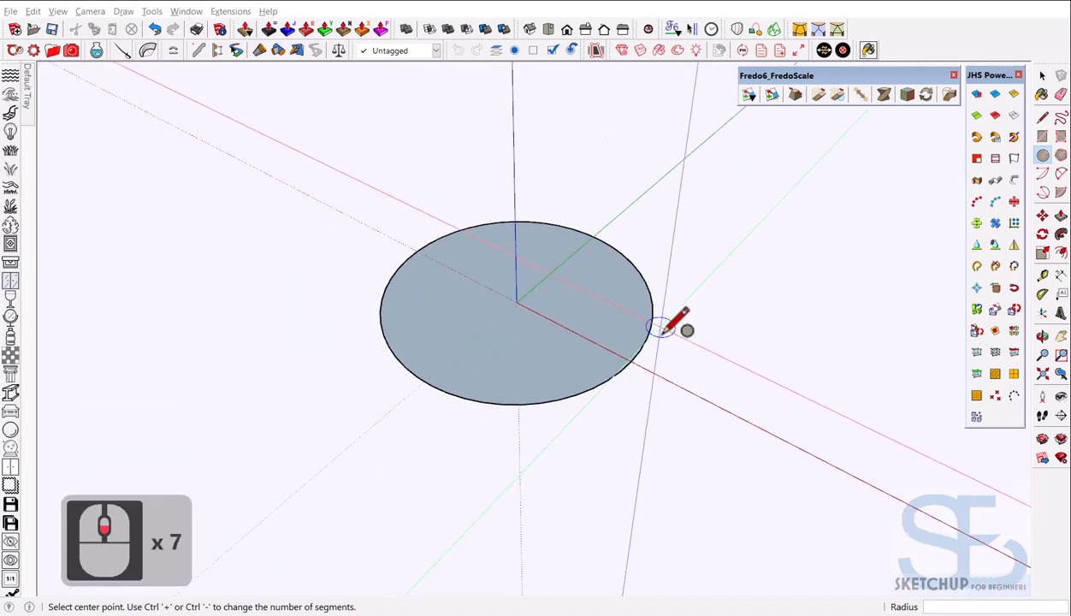
middle_drag(665, 314, 640, 375)
scroll(612, 285, up, 3)
scroll(612, 286, down, 3)
mouse_move(612, 287)
middle_down()
mouse_move(619, 323)
mouse_move(640, 334)
middle_up()
key(space)
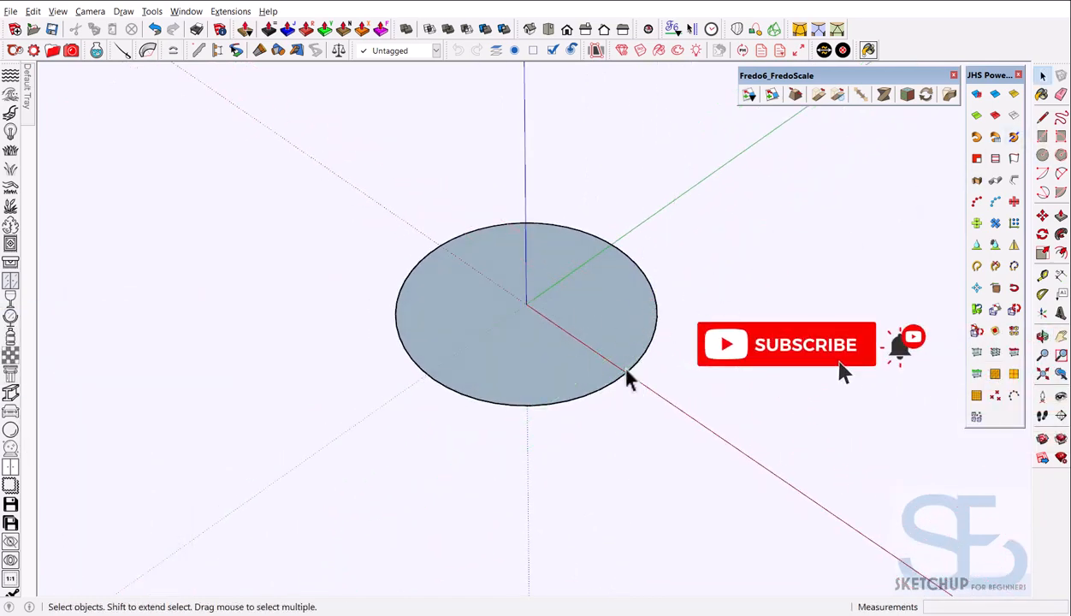
Select the 300 mm circle's face and edge and make it a group
double_click(602, 318)
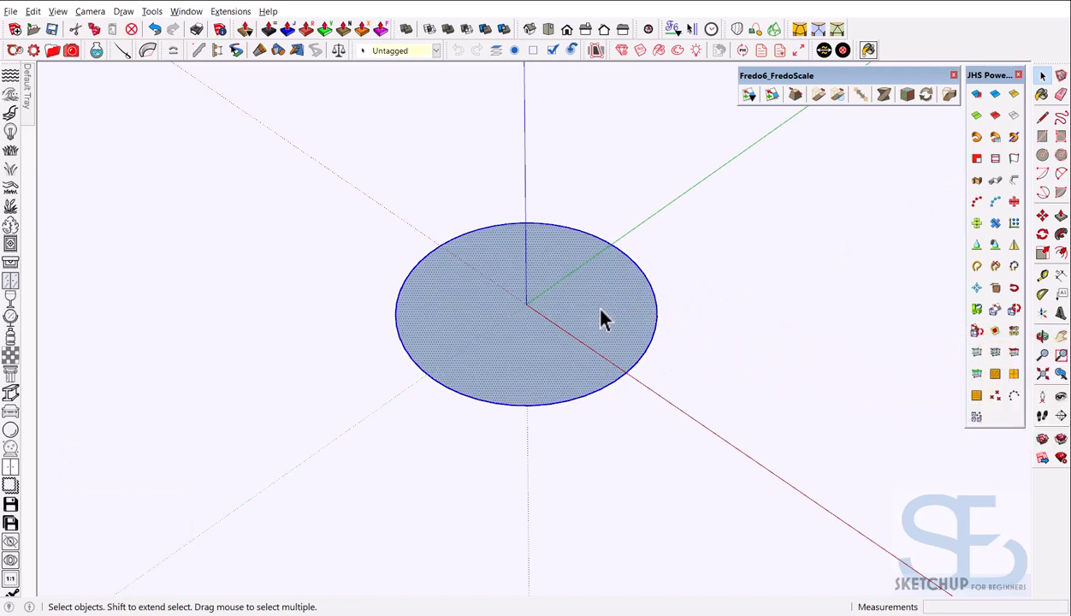
right_click(601, 319)
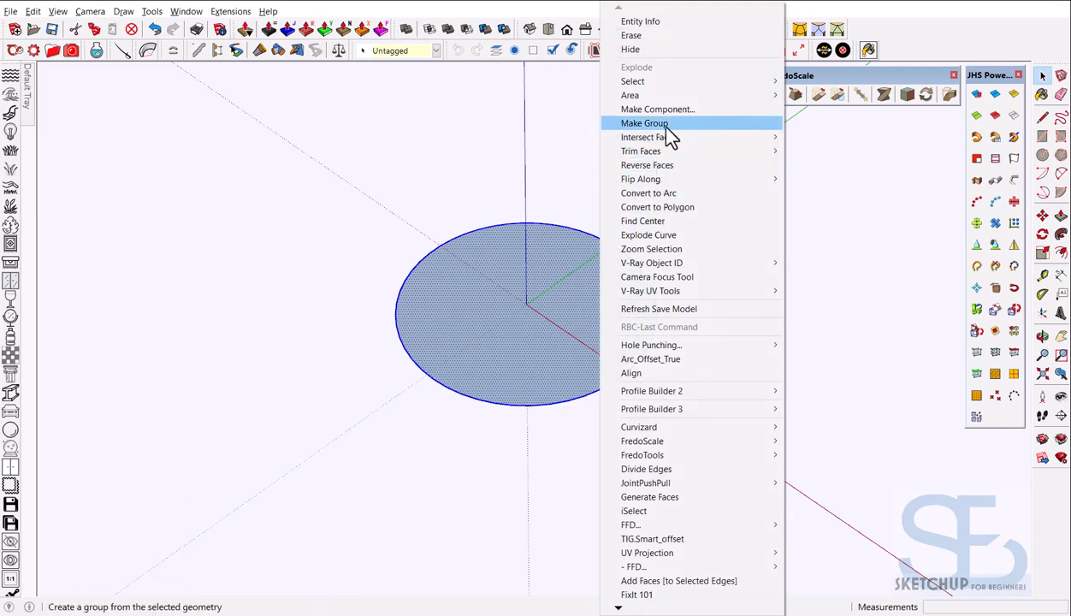
click(651, 124)
Start a second circle centred on the origin around the grouped one
scroll(576, 406, down, 4)
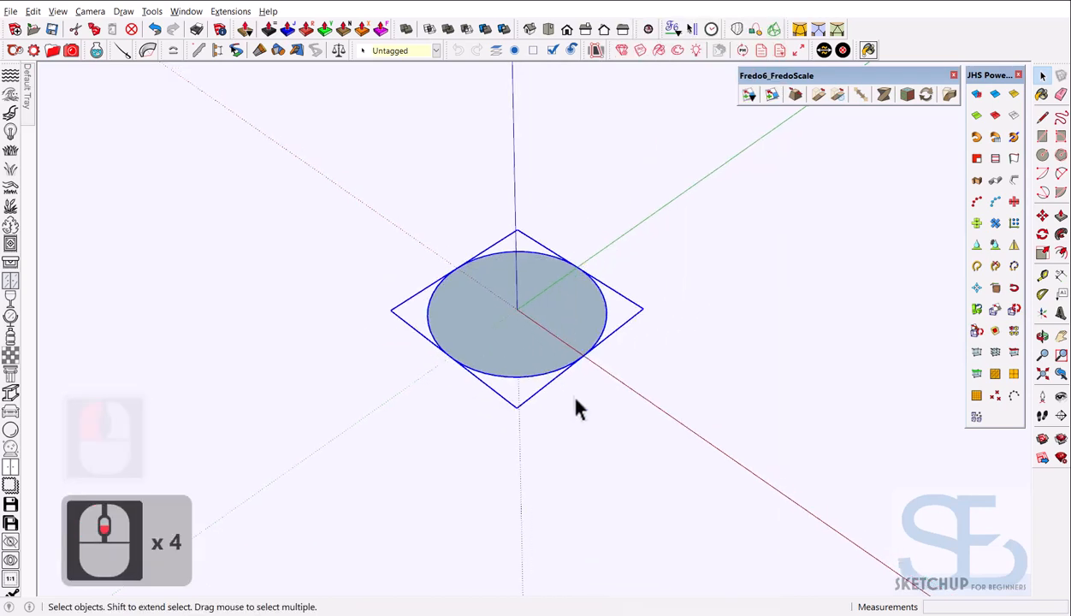
middle_drag(576, 406, 552, 313)
scroll(552, 313, up, 5)
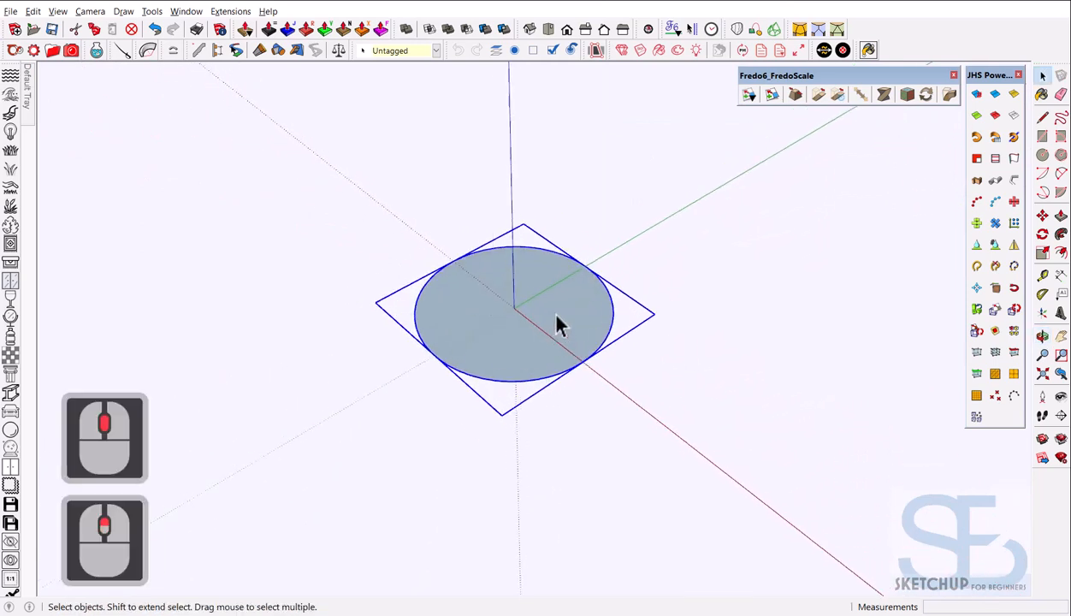
scroll(521, 366, down, 4)
middle_drag(521, 366, 554, 415)
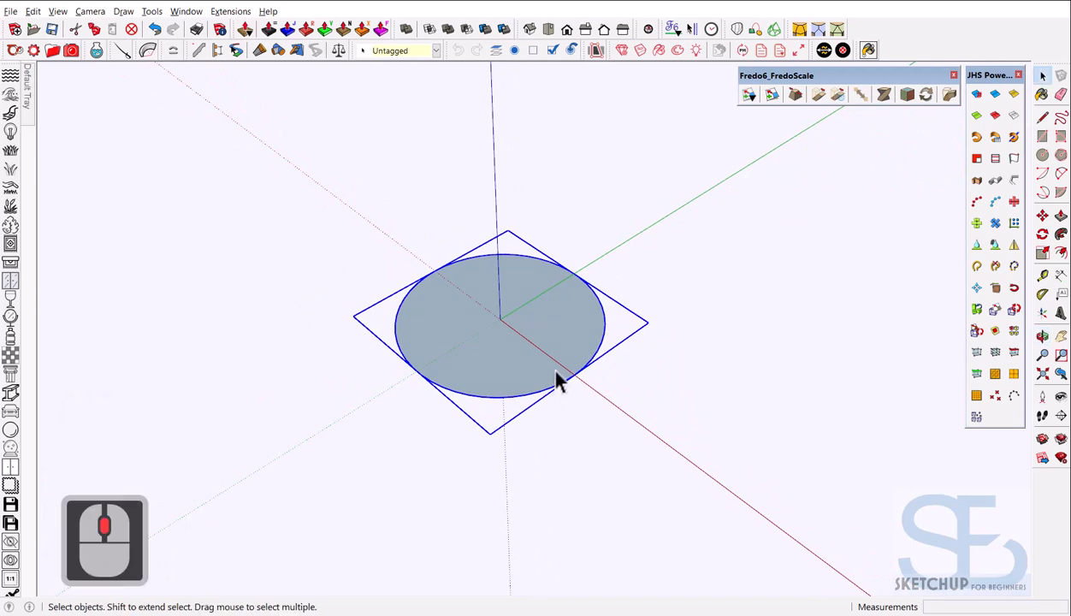
key(c)
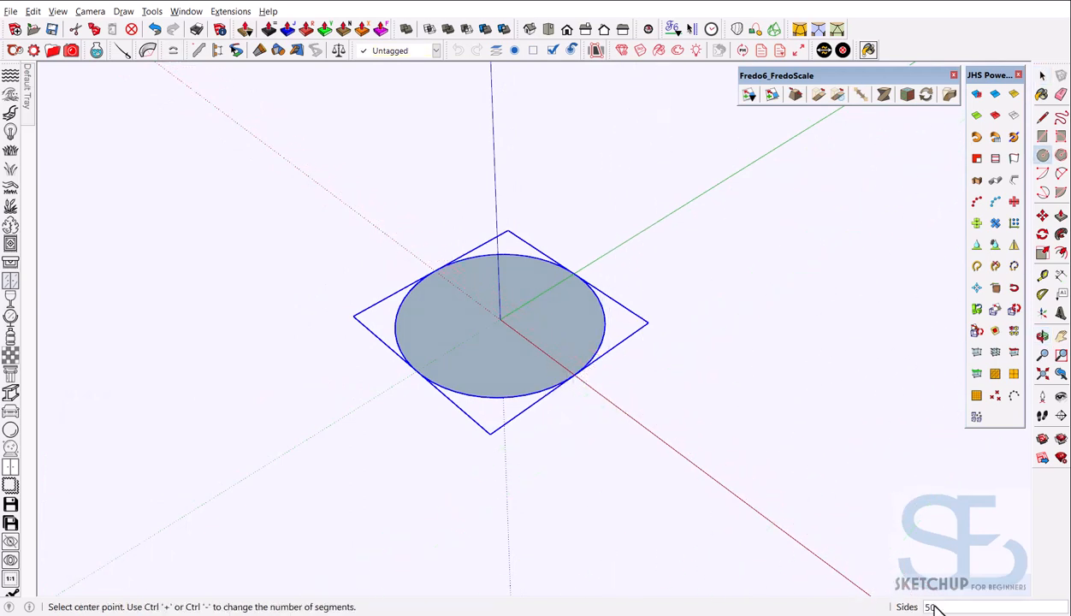
click(500, 318)
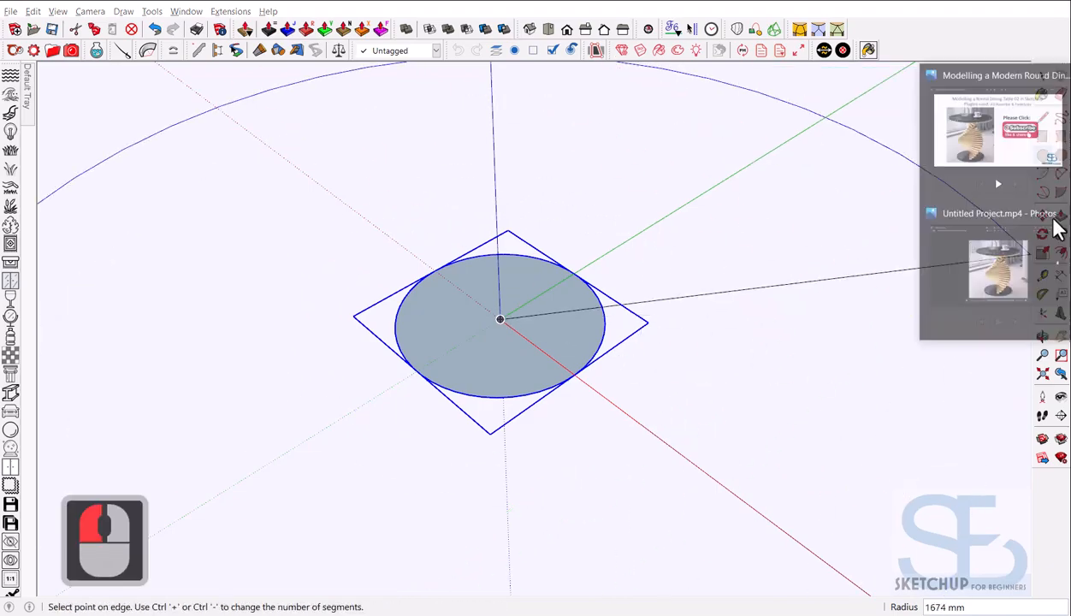
click(1013, 165)
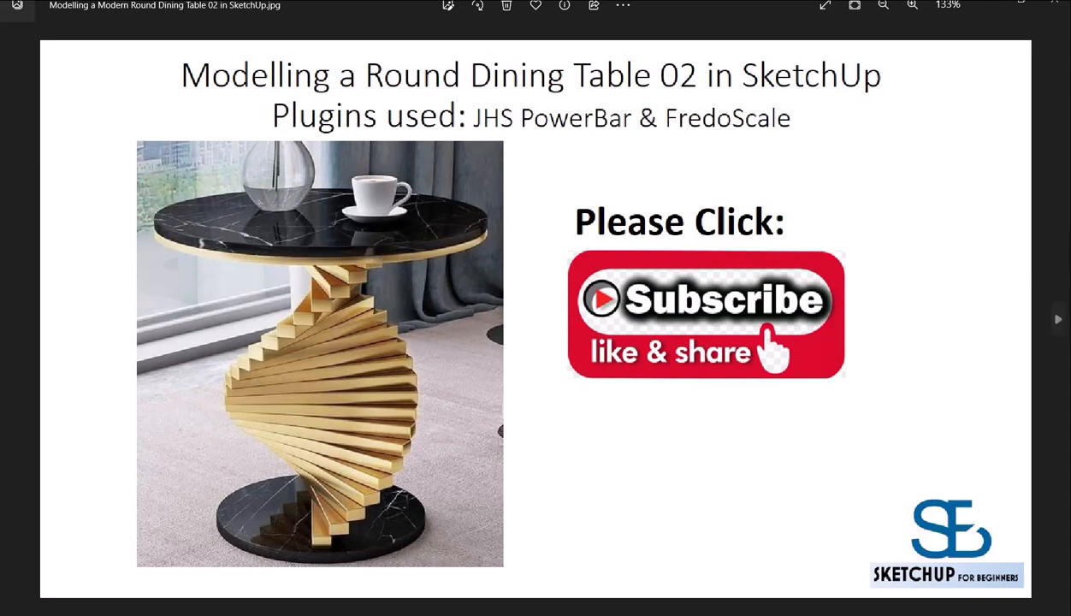
click(1035, 313)
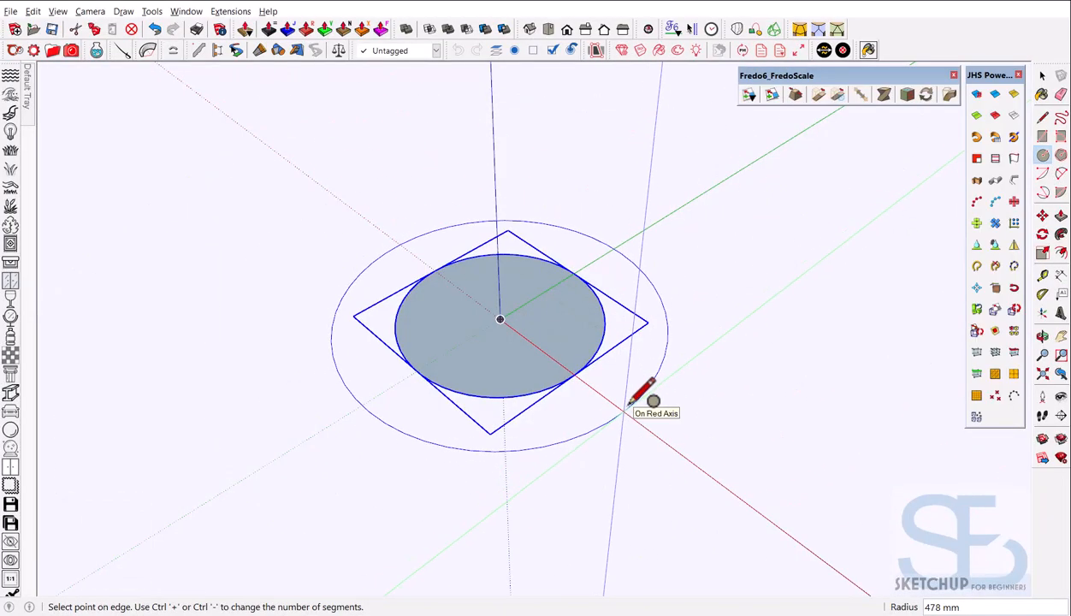
Finish the outer circle at radius 500 and select the new ring face with its edges
text(500)
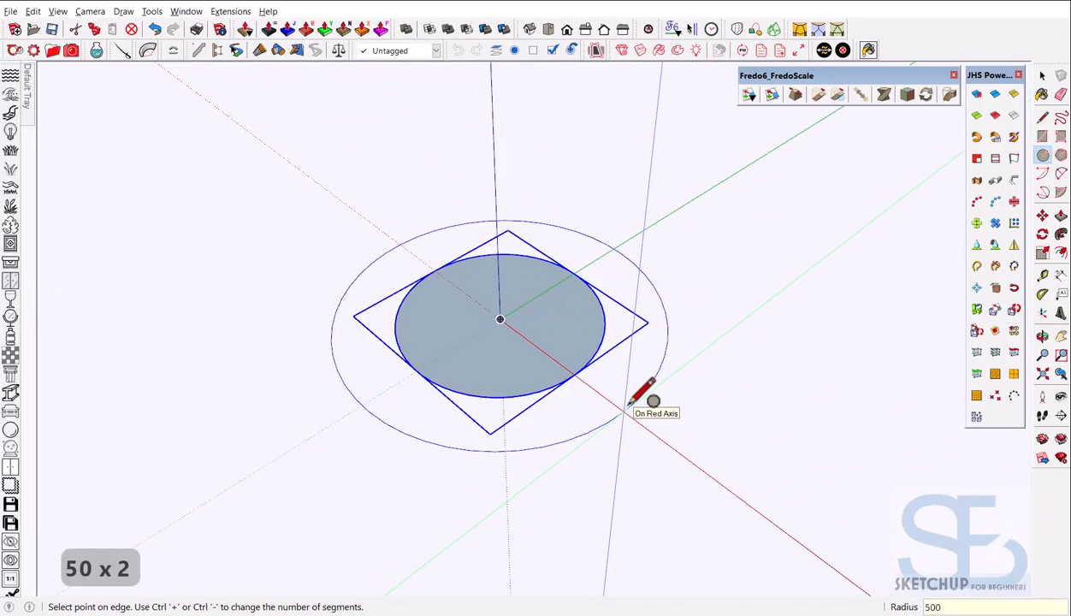
key(Return)
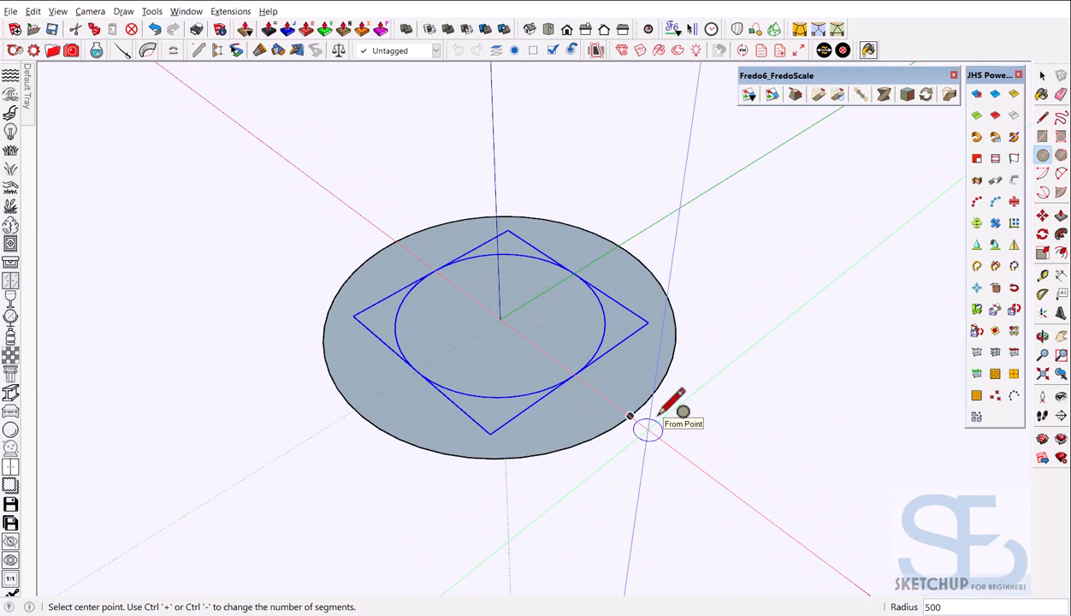
key(space)
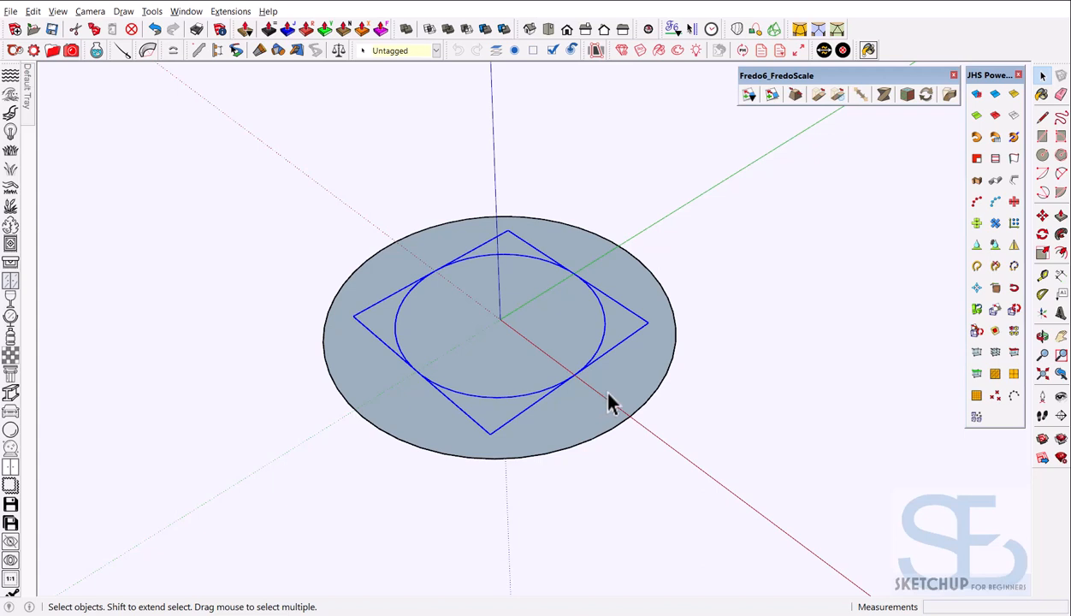
double_click(609, 398)
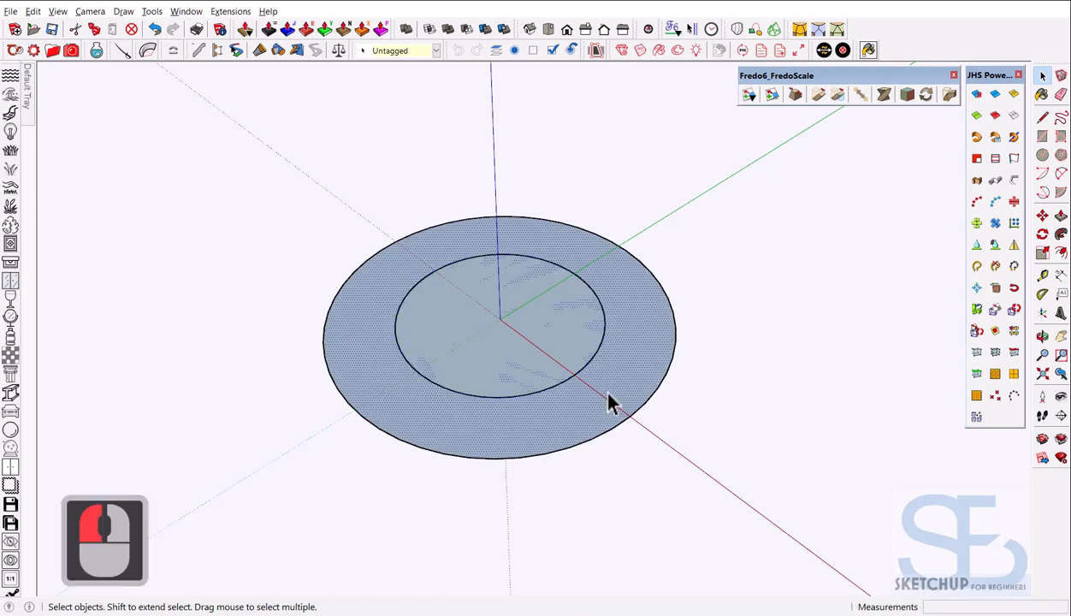
Make the selected 500-radius ring into a group
right_click(609, 398)
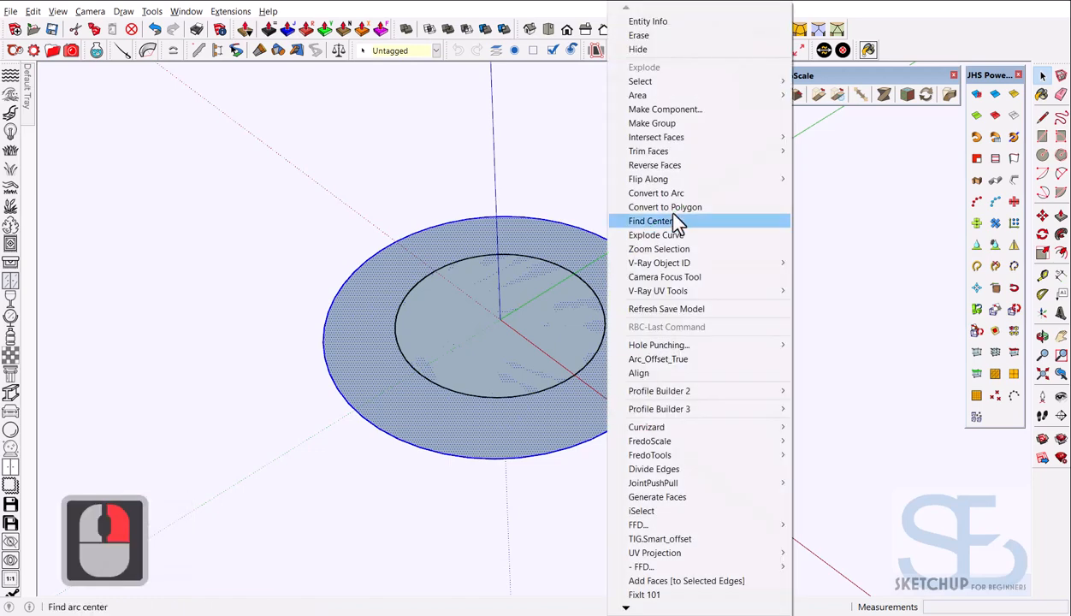
click(676, 125)
middle_drag(598, 240, 585, 355)
Copy the ring group 750 mm straight up the blue axis from the origin
key(m)
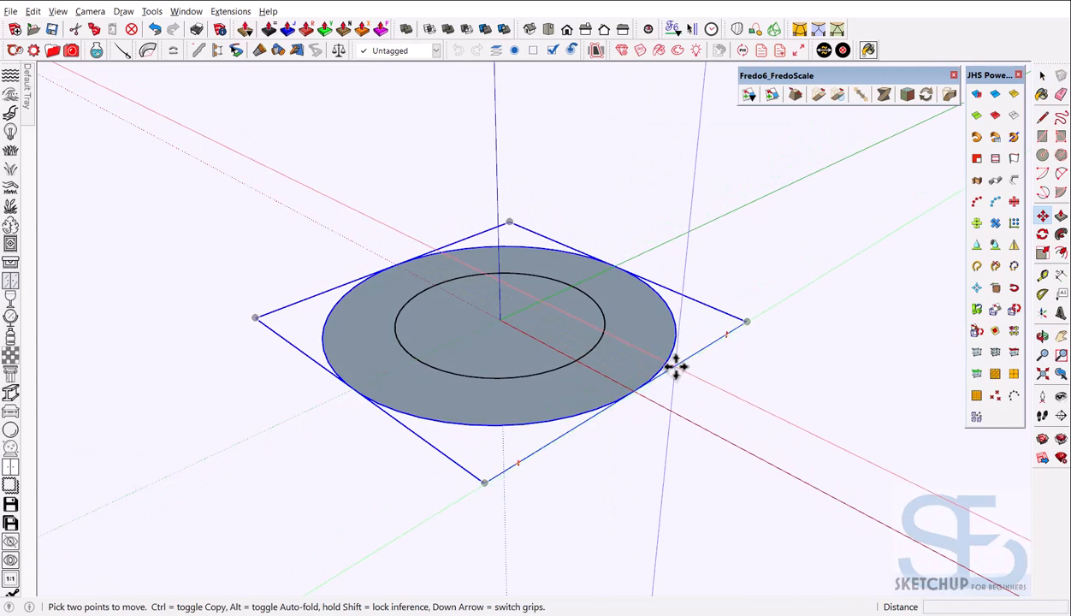
click(502, 318)
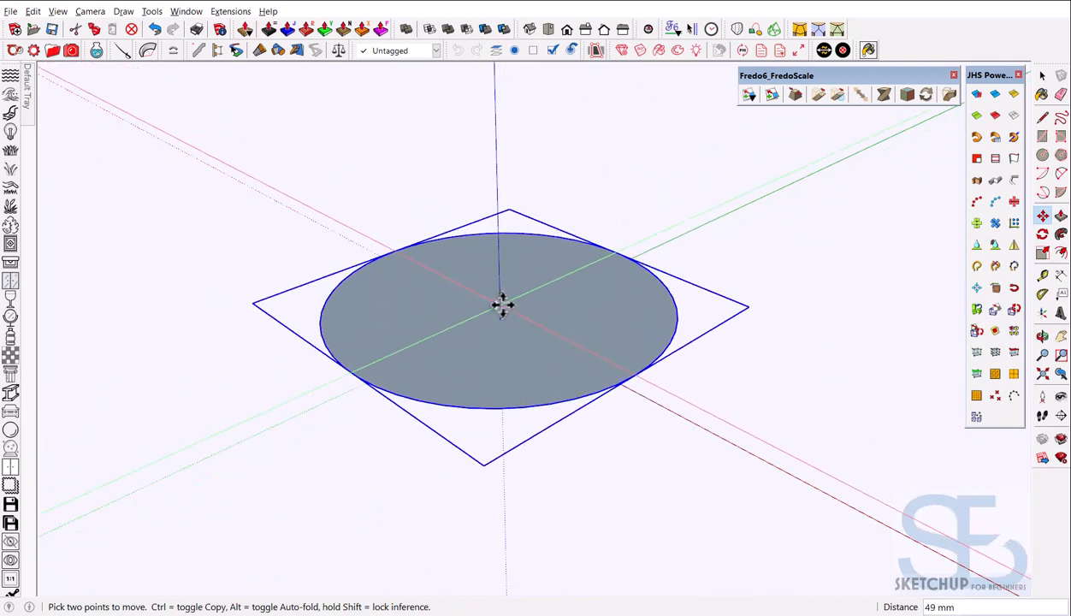
key(ctrl)
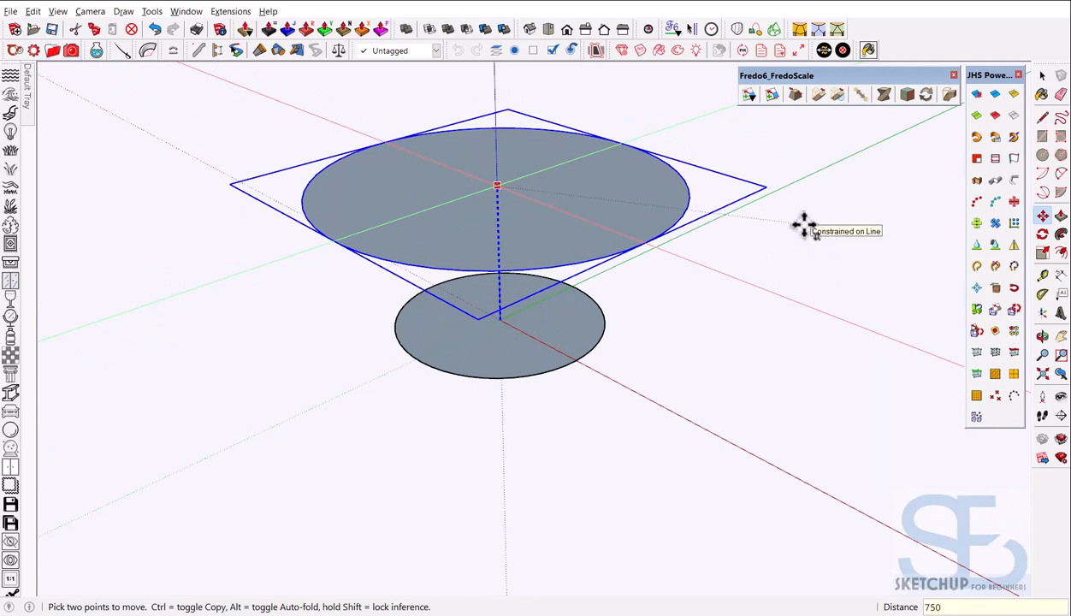
key(Return)
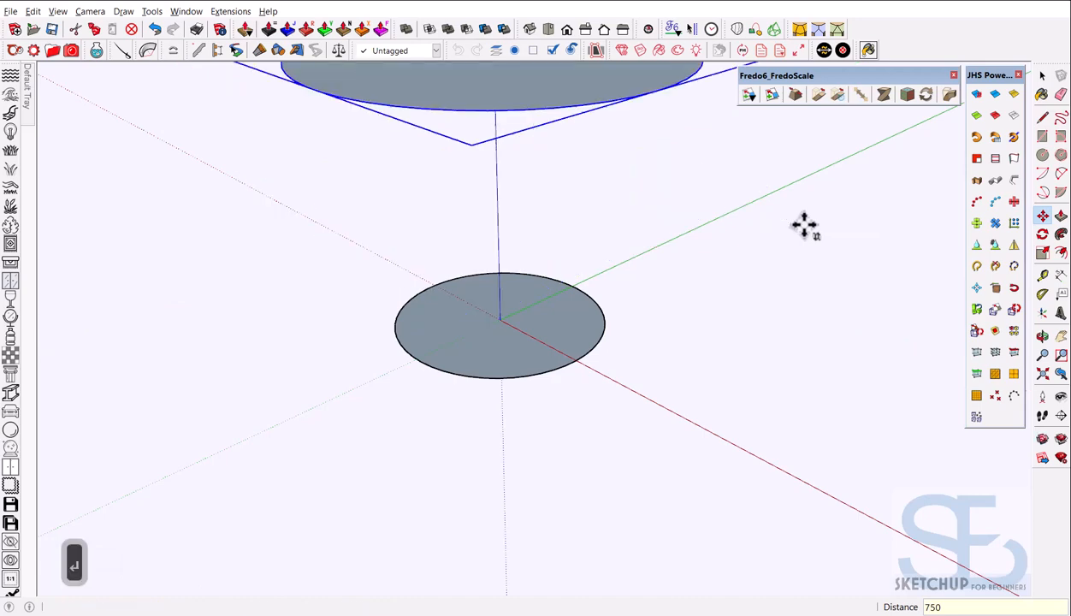
Orbit around both discs, select the lower disc group and choose Edit Group
scroll(488, 304, down, 5)
middle_drag(487, 304, 541, 382)
scroll(541, 224, up, 3)
key(space)
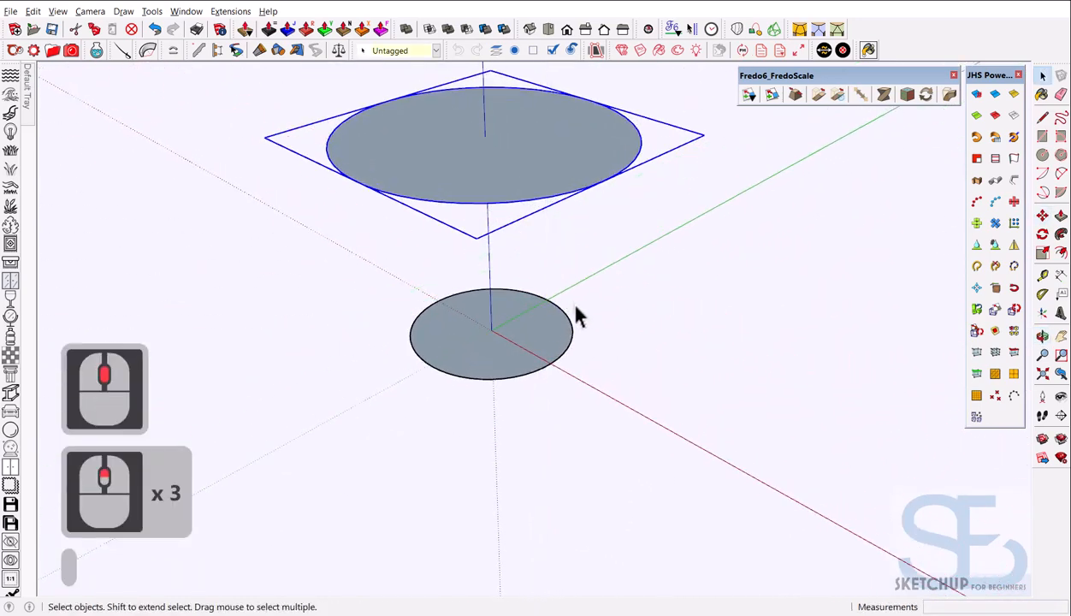
middle_drag(594, 282, 554, 368)
scroll(547, 307, up, 3)
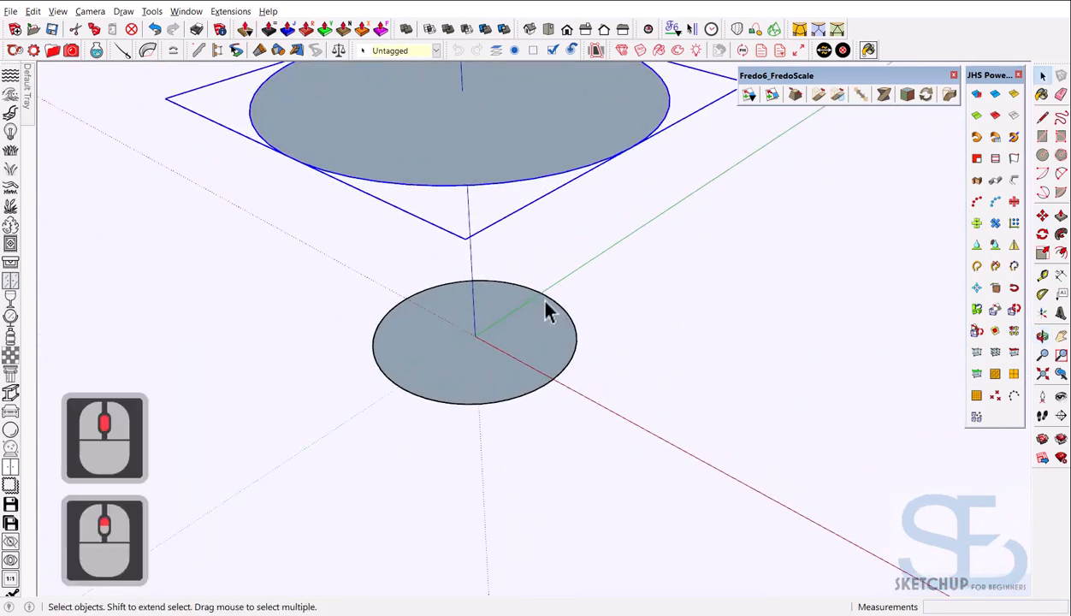
scroll(538, 317, down, 3)
middle_drag(539, 316, 523, 279)
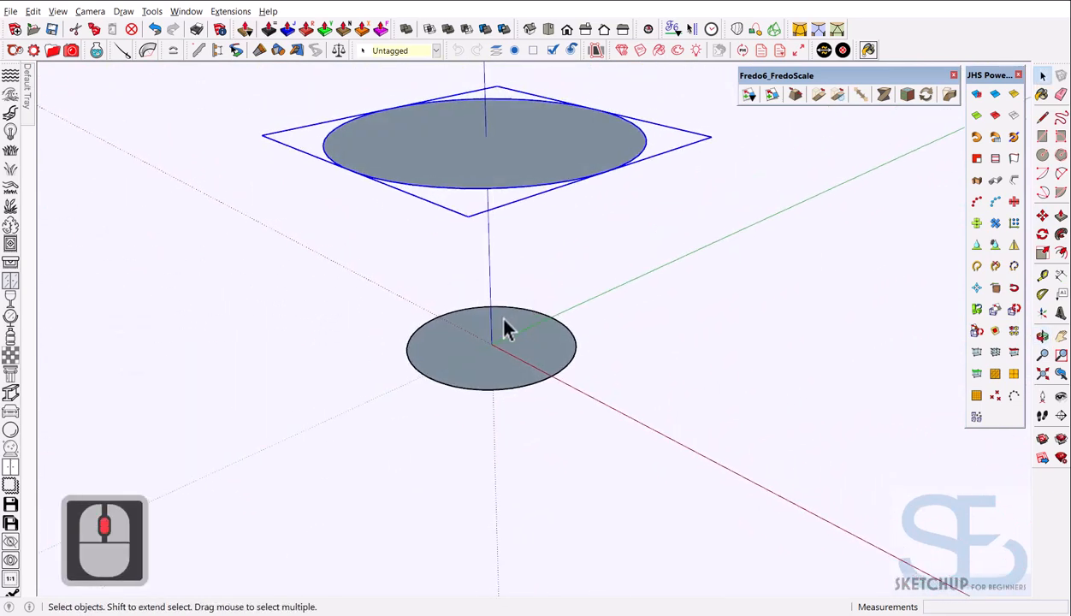
scroll(503, 318, up, 4)
scroll(503, 319, down, 2)
mouse_move(509, 347)
middle_down()
mouse_move(514, 380)
mouse_move(511, 332)
mouse_move(502, 342)
middle_up()
scroll(508, 373, down, 4)
scroll(503, 365, up, 4)
click(505, 365)
scroll(505, 366, up, 1)
scroll(532, 431, down, 4)
scroll(500, 413, up, 6)
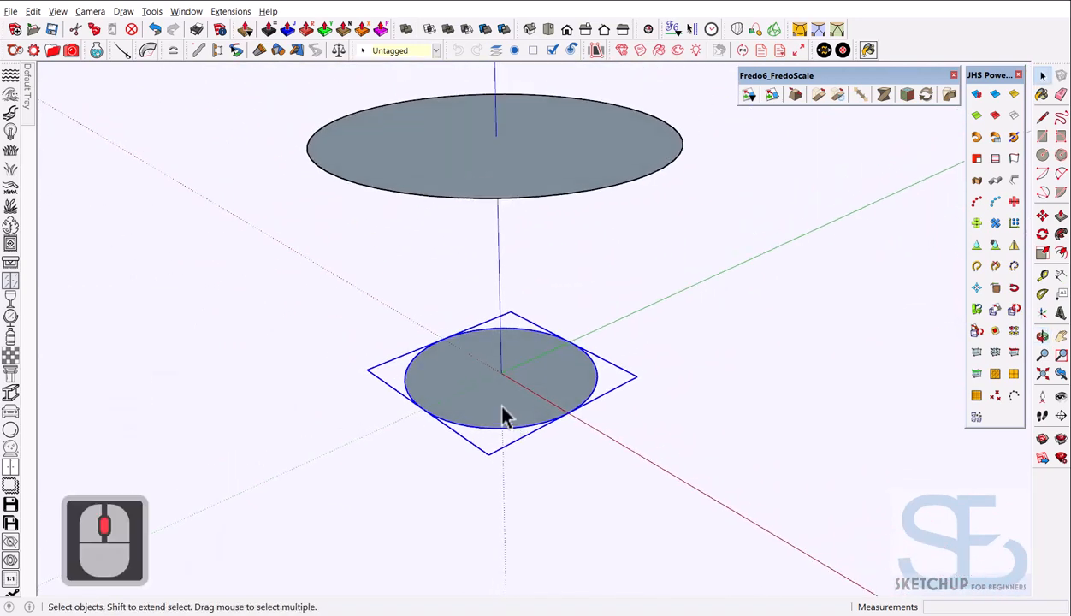
right_click(522, 398)
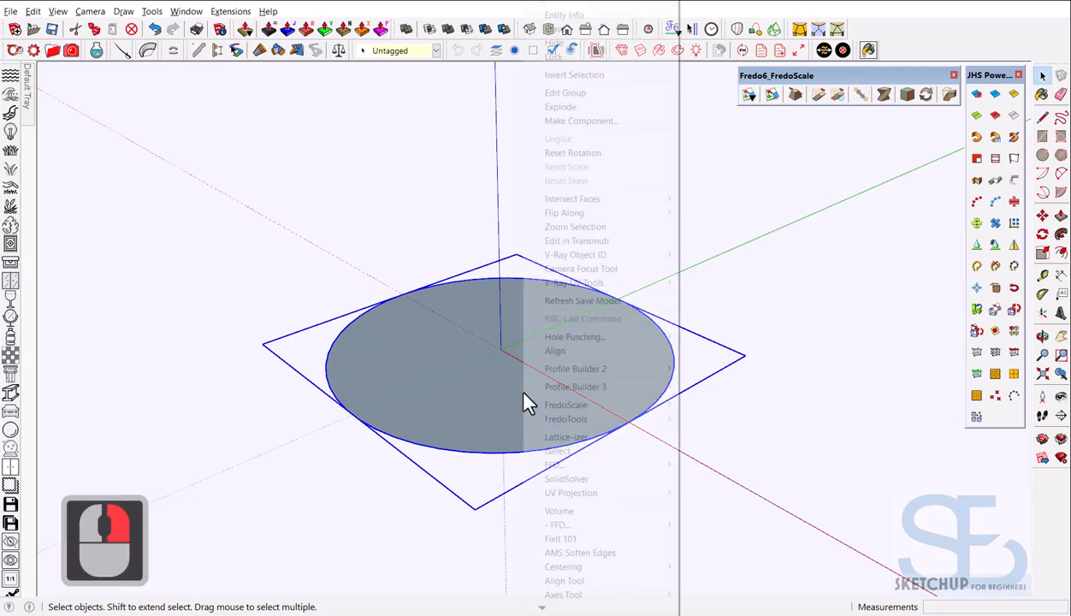
click(576, 93)
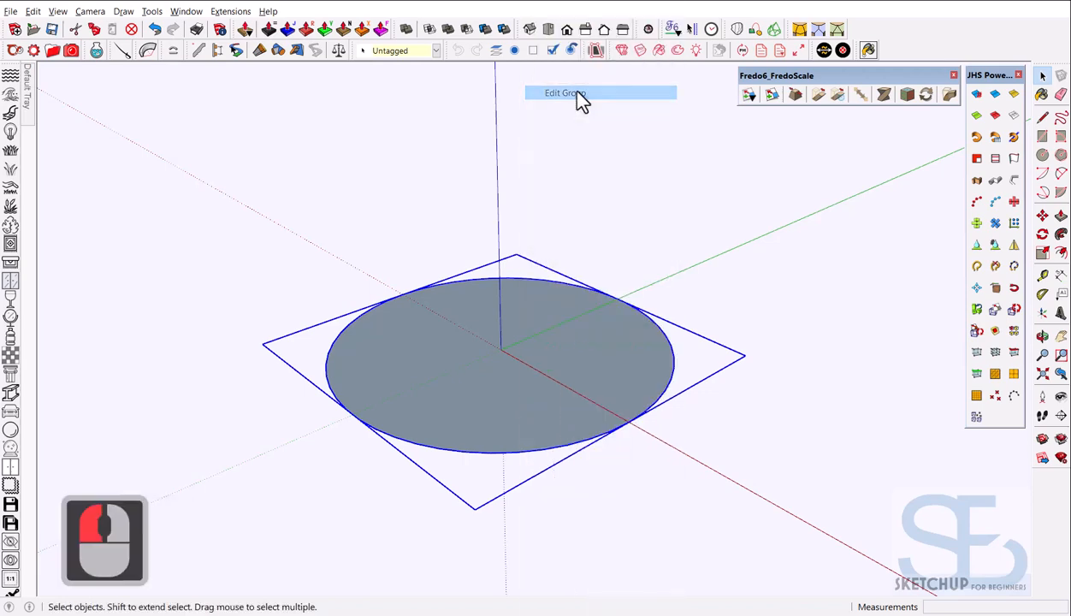
Reverse the lower disc's face and push-pull it up 25 mm into a slab
right_click(511, 398)
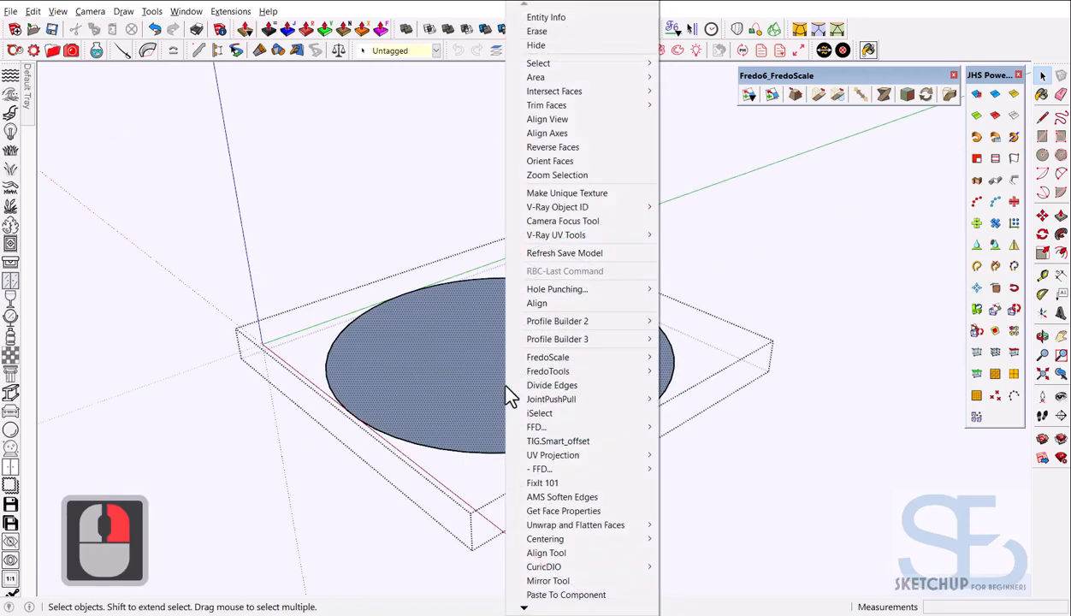
click(571, 151)
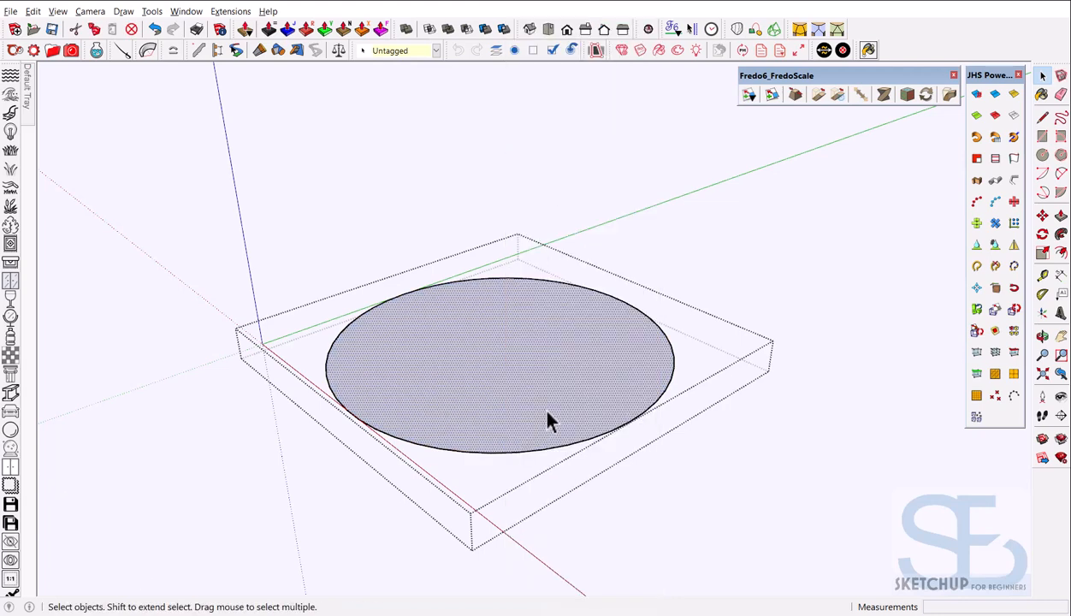
key(p)
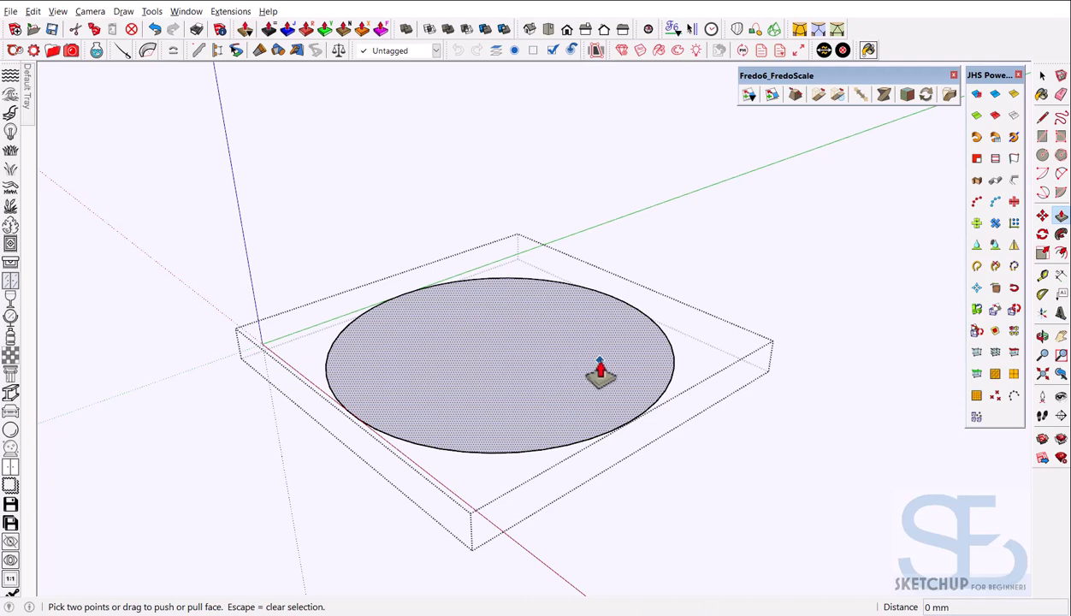
drag(601, 372, 600, 354)
click(600, 355)
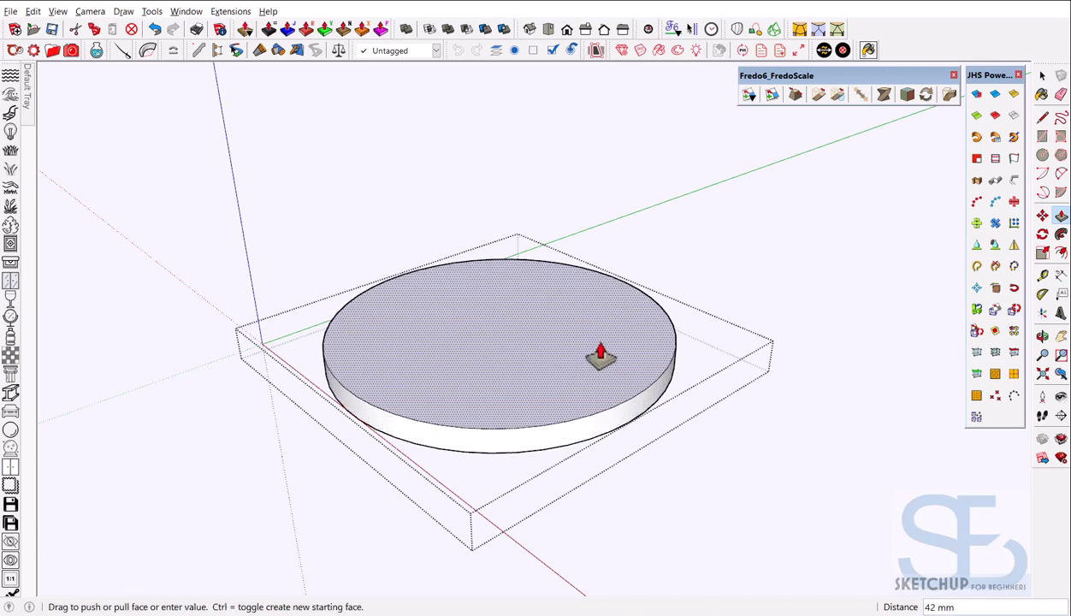
double_click(600, 355)
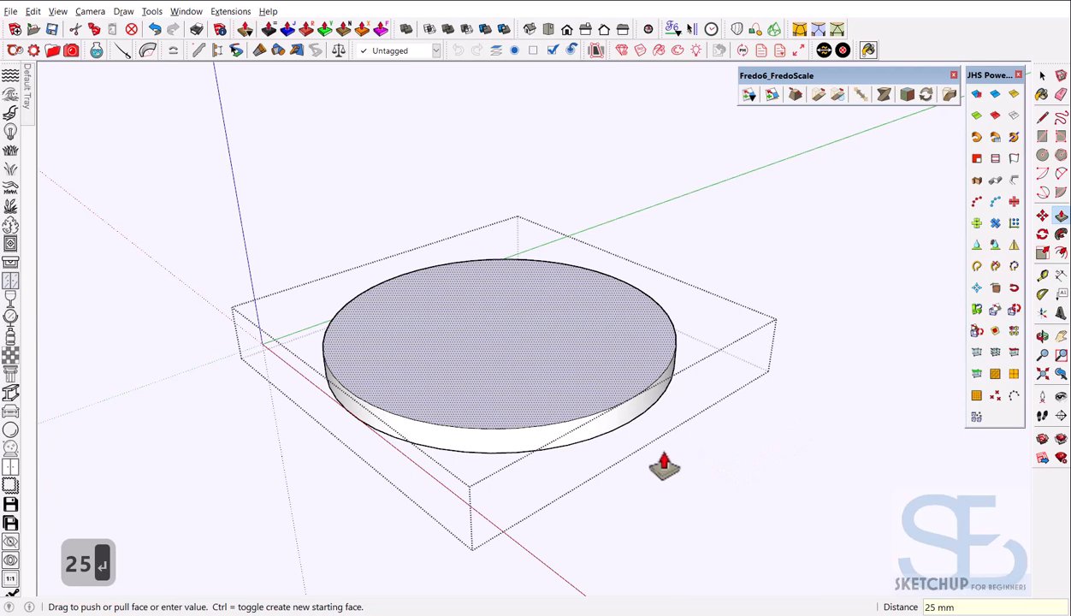
key(space)
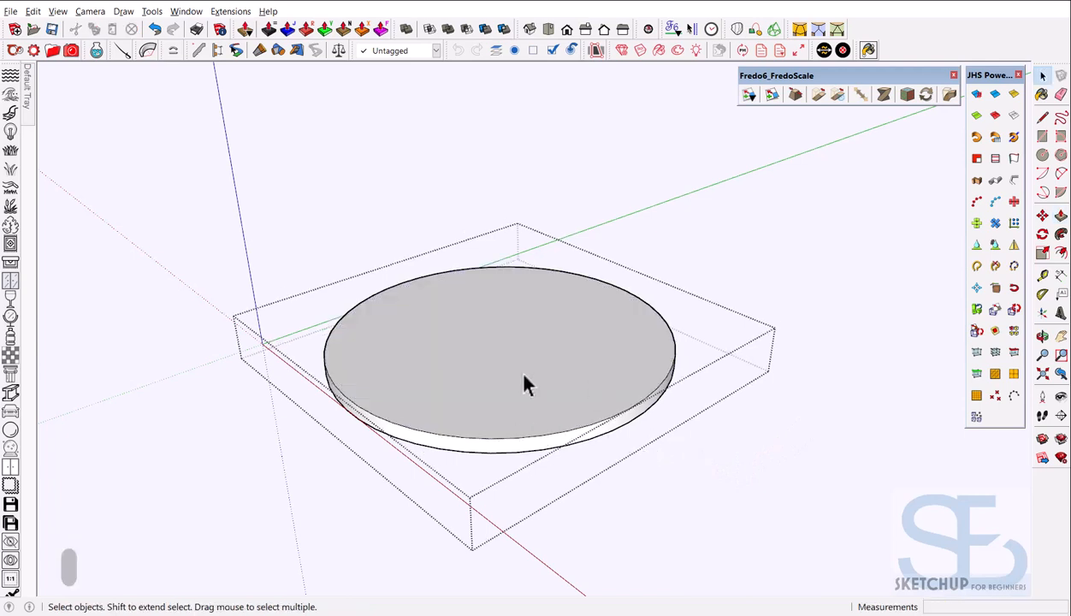
scroll(516, 394, down, 3)
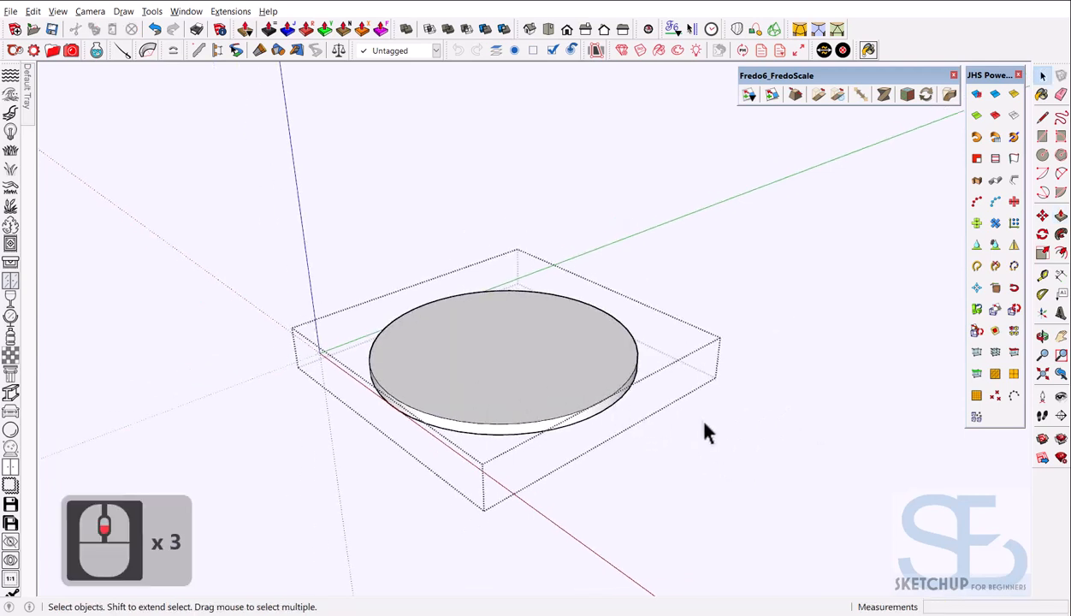
Close the foot plate group, orbit up and enter the upper disc group
click(740, 419)
scroll(523, 439, down, 4)
mouse_move(524, 440)
middle_down()
mouse_move(547, 313)
mouse_move(514, 456)
mouse_move(516, 444)
middle_up()
middle_drag(539, 169, 557, 277)
click(552, 193)
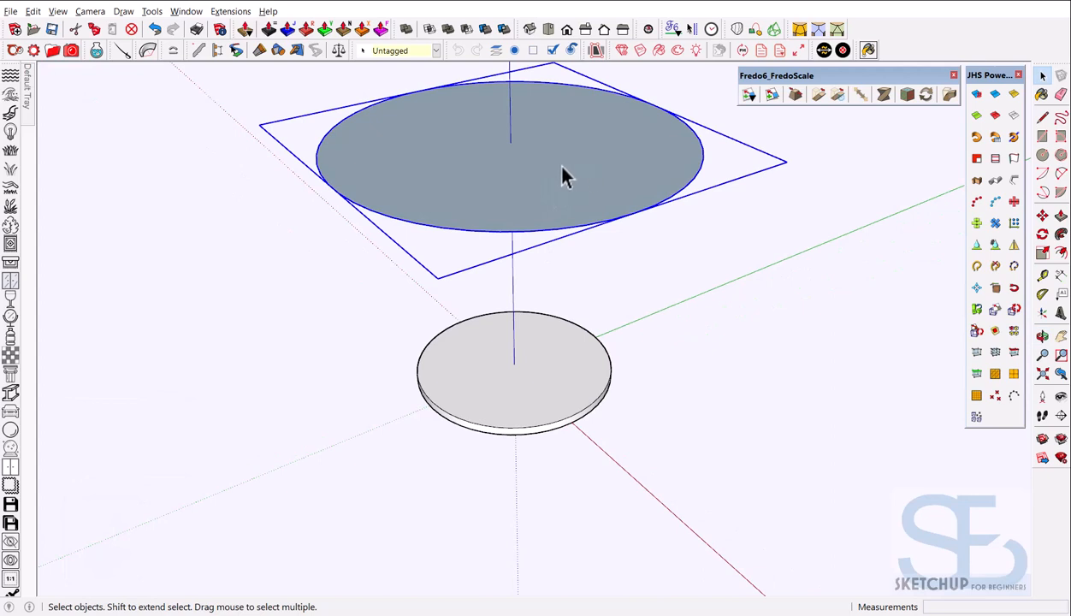
double_click(565, 177)
scroll(546, 176, down, 1)
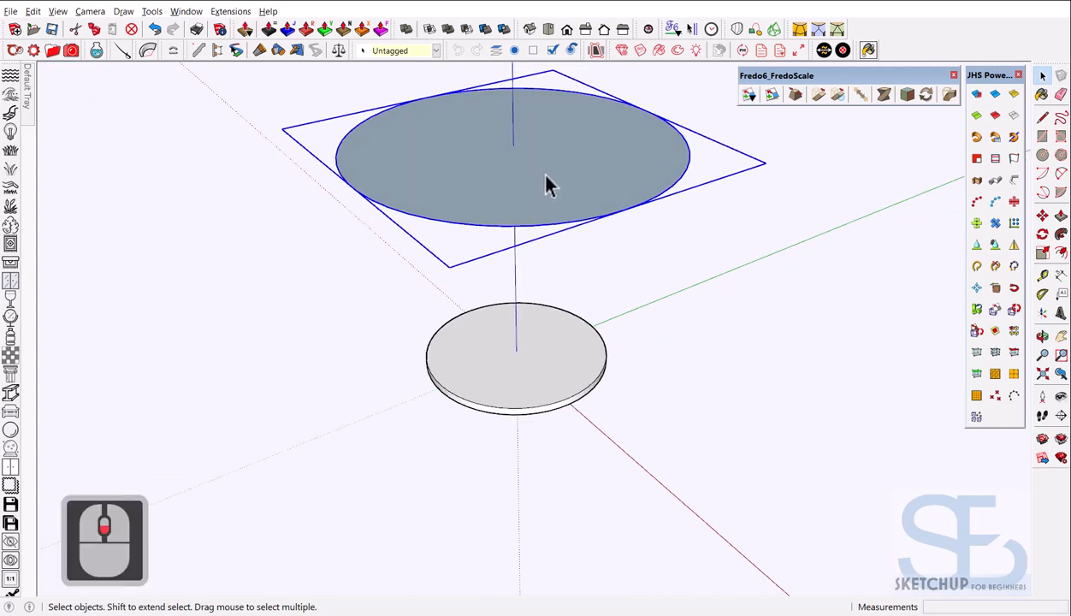
double_click(546, 176)
Reverse the upper disc's face and repeat the push-pull to give it matching thickness
right_click(547, 183)
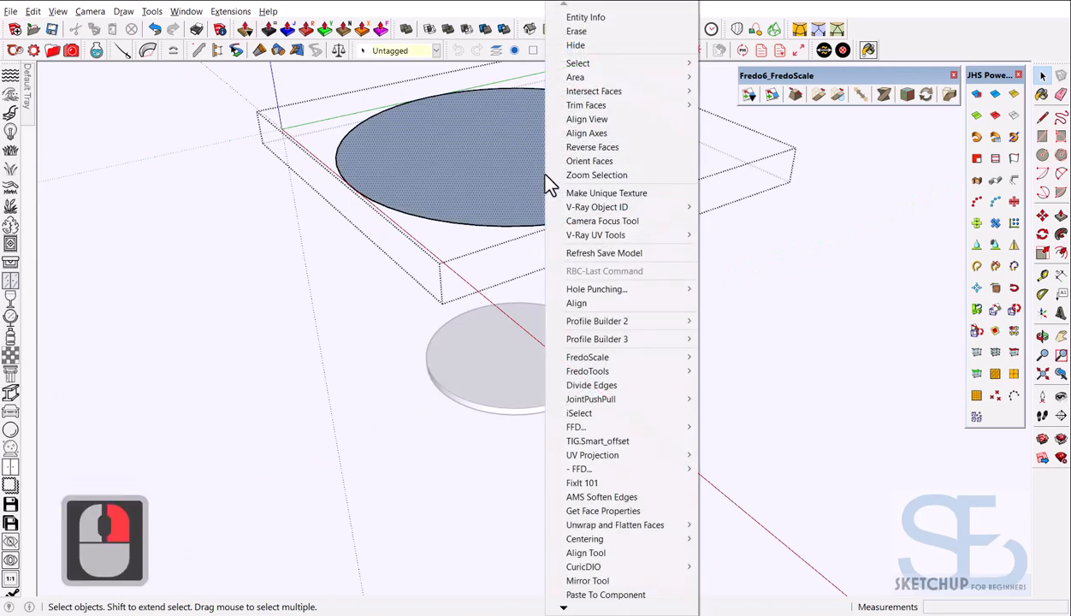
click(598, 147)
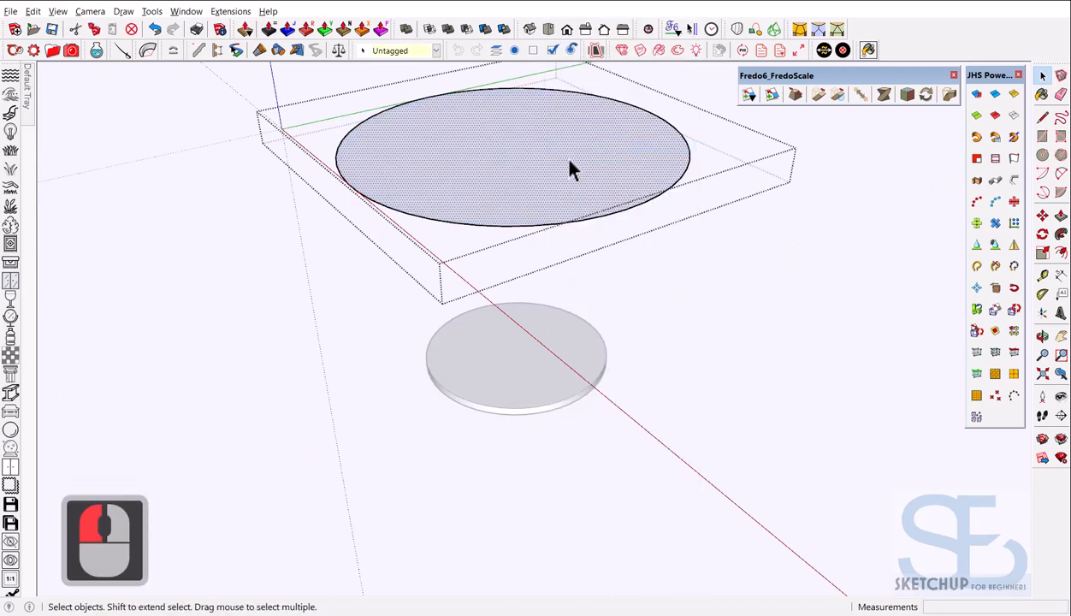
key(p)
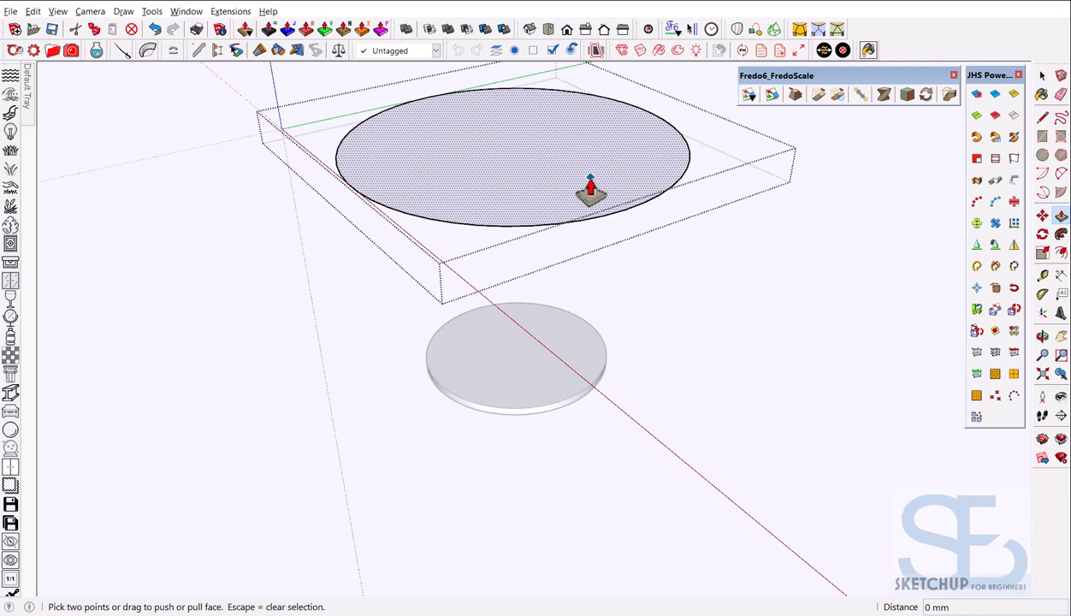
double_click(595, 190)
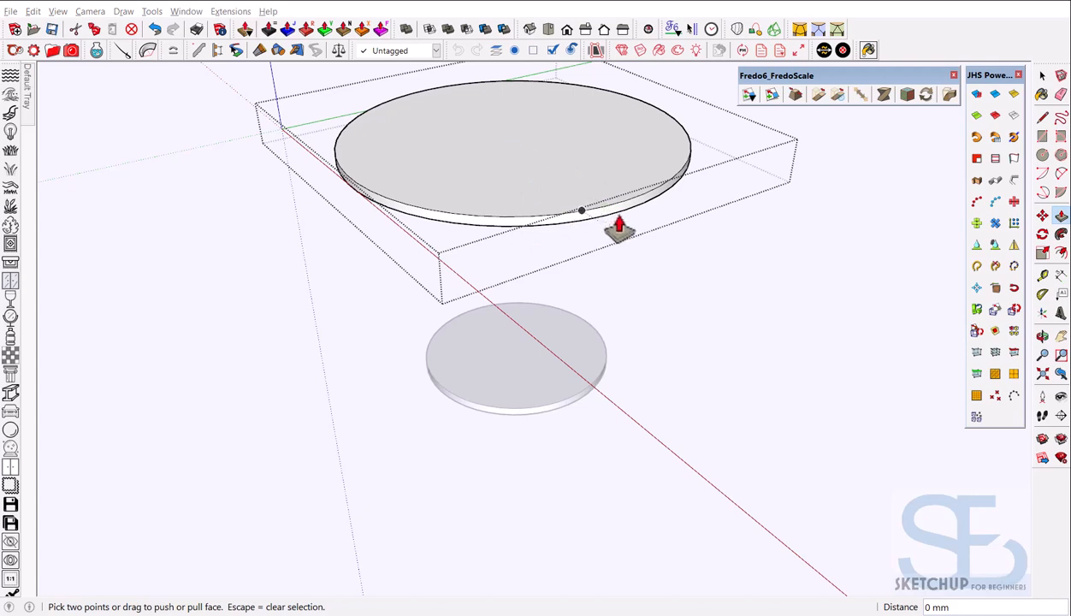
click(656, 280)
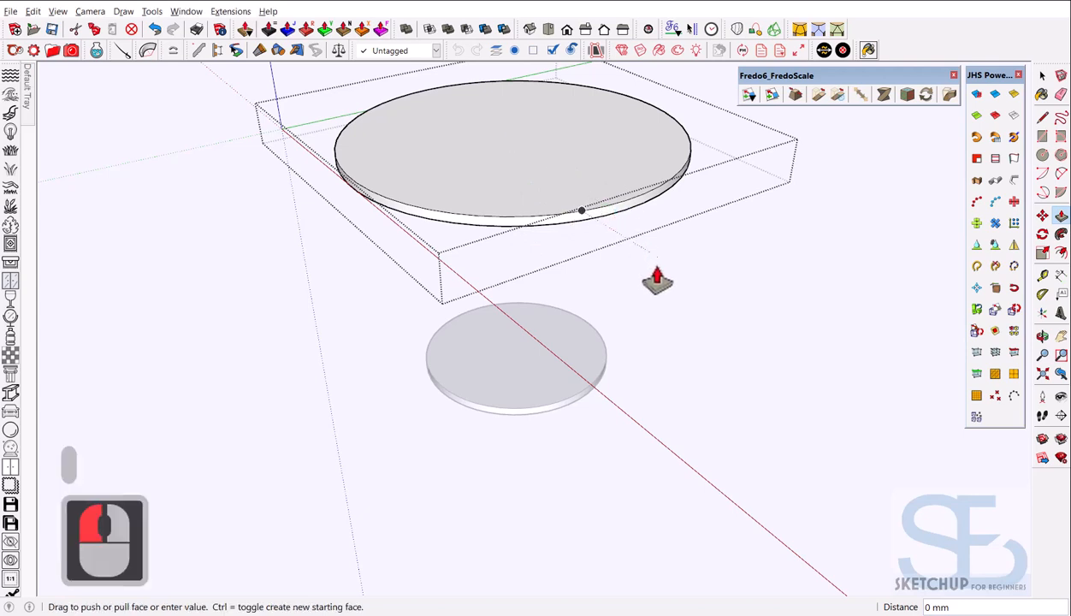
key(Escape)
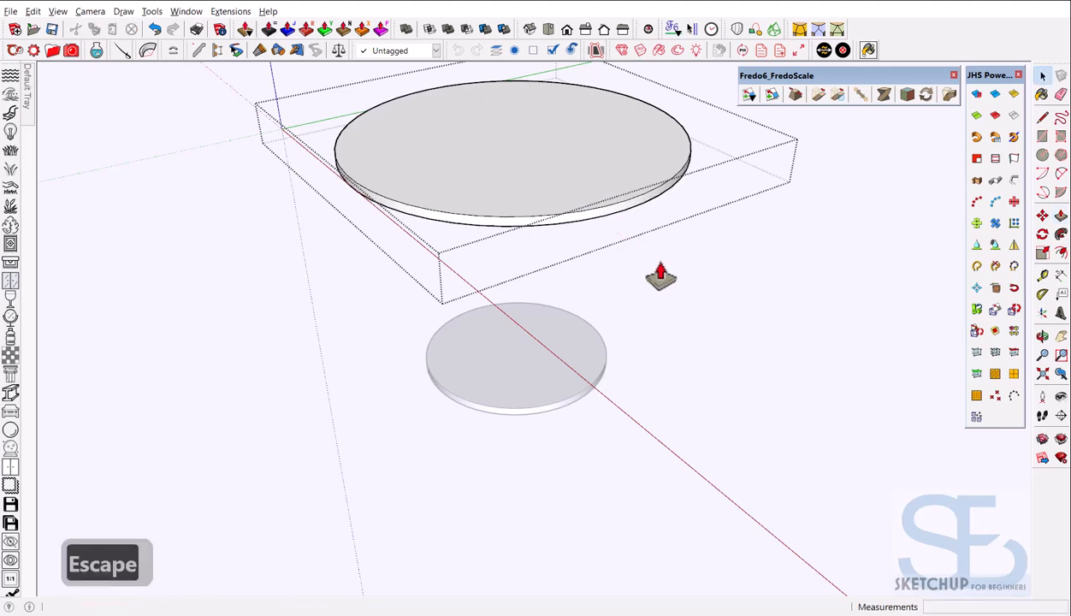
middle_drag(646, 275, 597, 234)
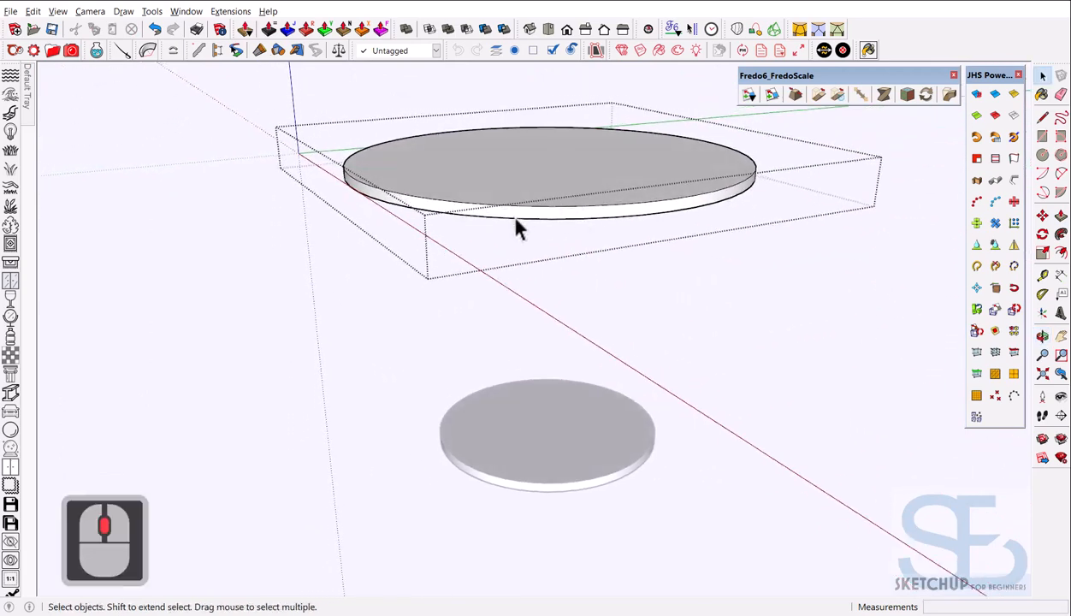
Exit the tabletop group and orbit to a higher view of both discs
scroll(453, 191, down, 7)
click(395, 214)
scroll(396, 207, down, 4)
middle_drag(476, 212, 524, 222)
scroll(454, 201, up, 8)
scroll(482, 234, down, 1)
scroll(482, 237, down, 3)
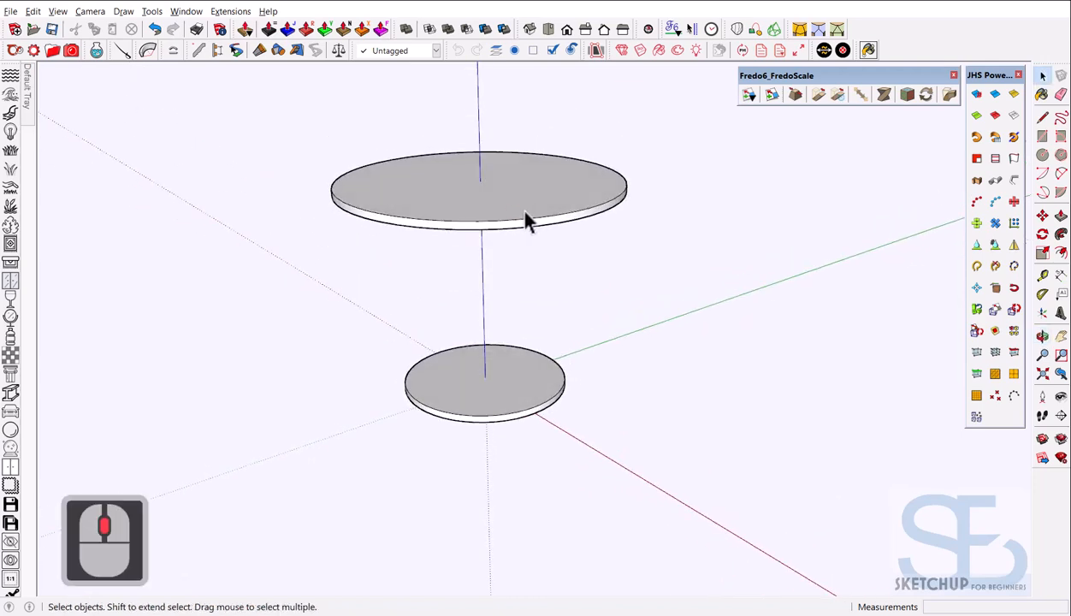
scroll(505, 183, up, 5)
scroll(505, 184, down, 5)
Orbit to look down on the foot plate from above and switch to the Line tool (L)
middle_drag(505, 184, 519, 291)
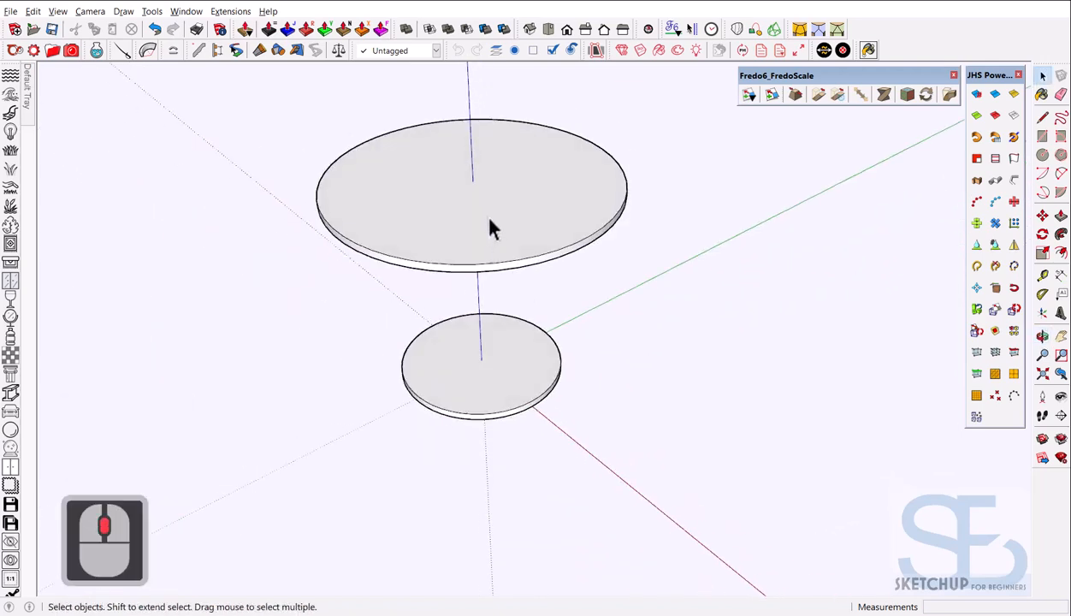
scroll(496, 221, down, 3)
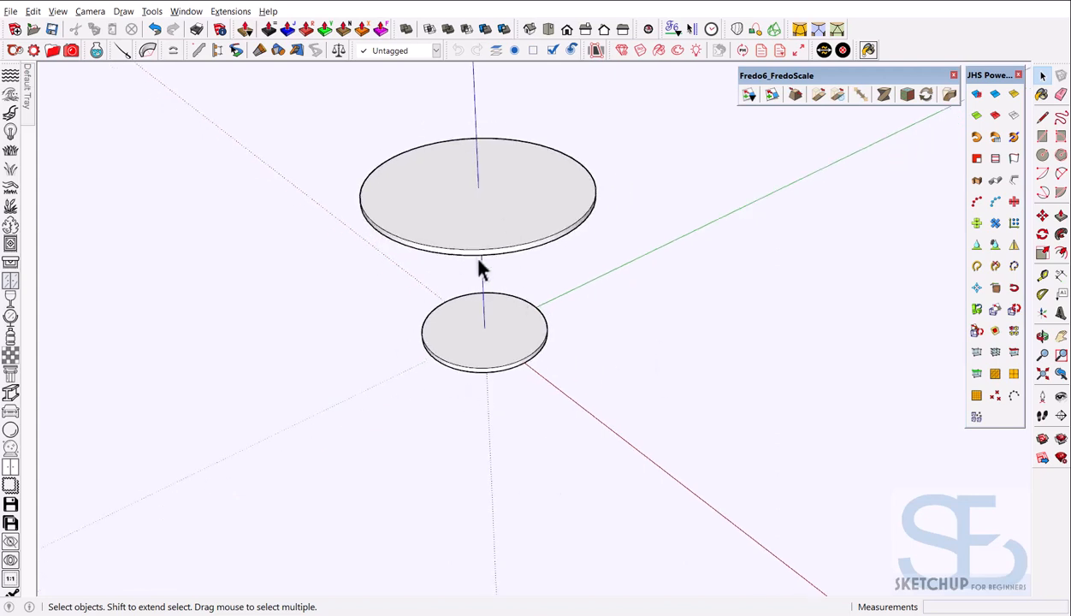
scroll(478, 236, up, 6)
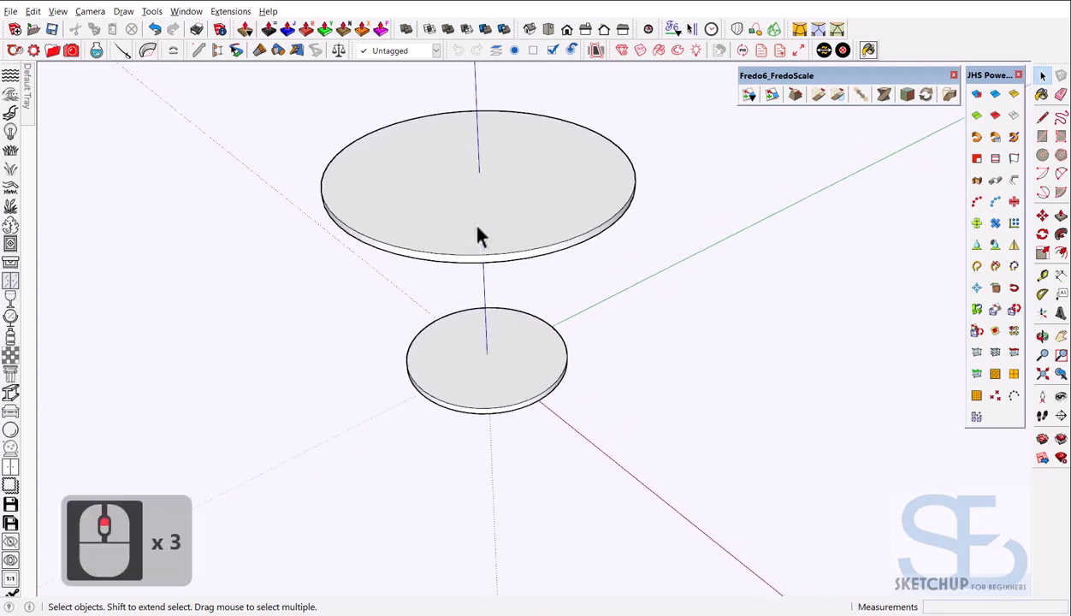
scroll(480, 234, down, 5)
middle_drag(520, 251, 523, 369)
scroll(479, 208, up, 3)
scroll(479, 208, up, 5)
scroll(509, 463, up, 6)
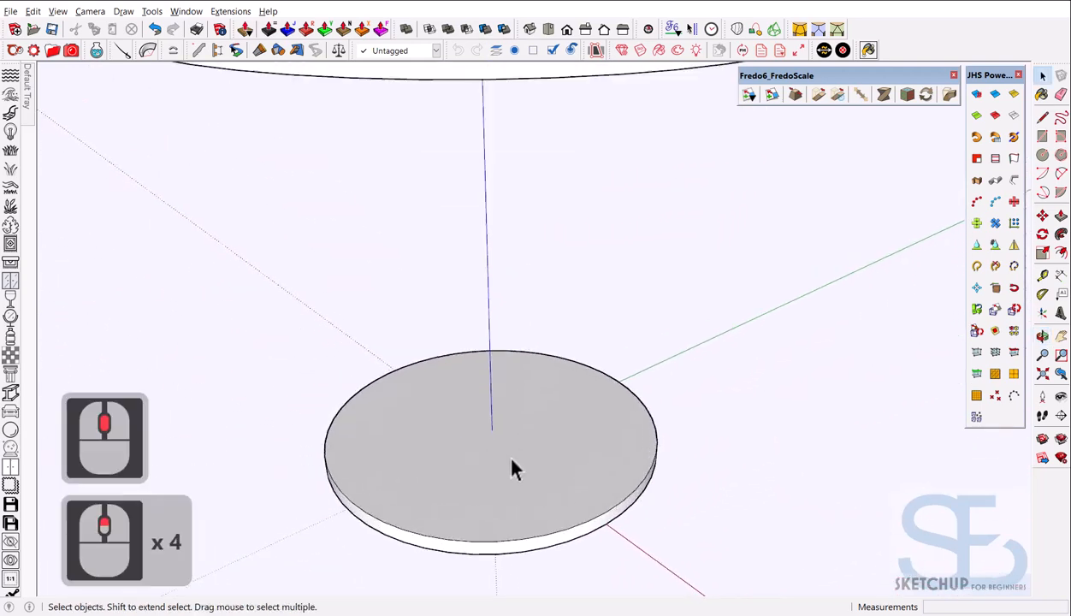
scroll(523, 468, down, 6)
mouse_move(524, 468)
middle_down()
mouse_move(620, 386)
mouse_move(514, 454)
mouse_move(530, 449)
middle_up()
scroll(528, 434, up, 4)
key(l)
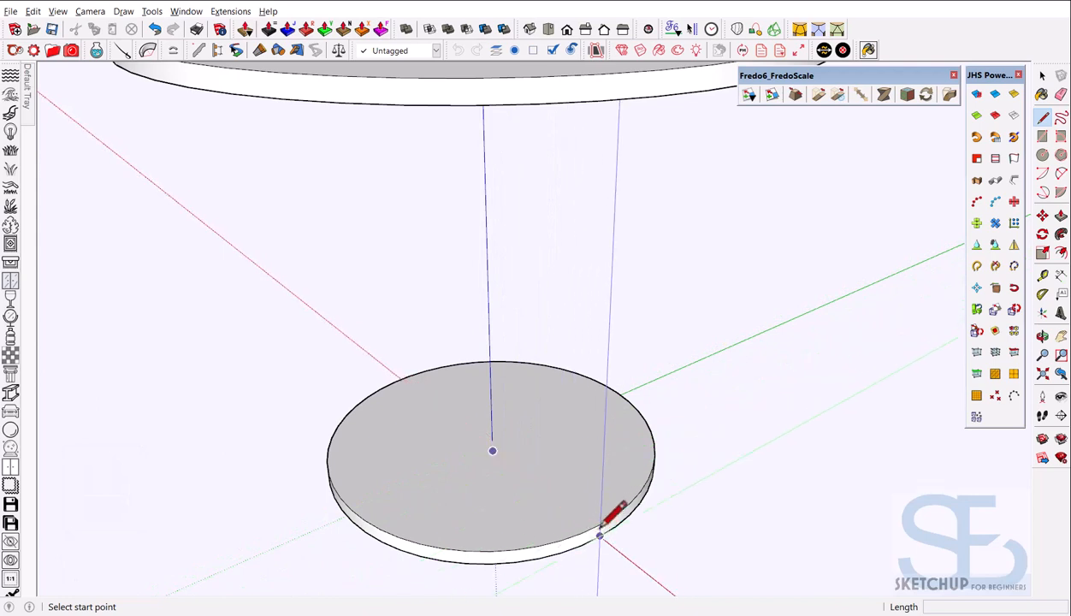
Draw a 250 mm radius helper circle centred on the foot plate
click(492, 439)
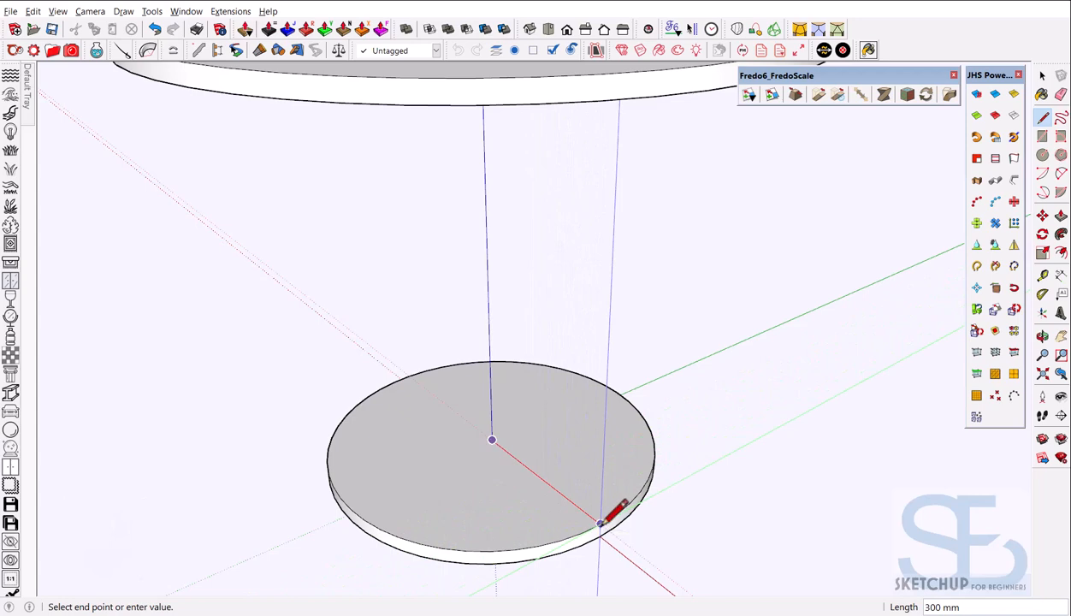
key(Escape)
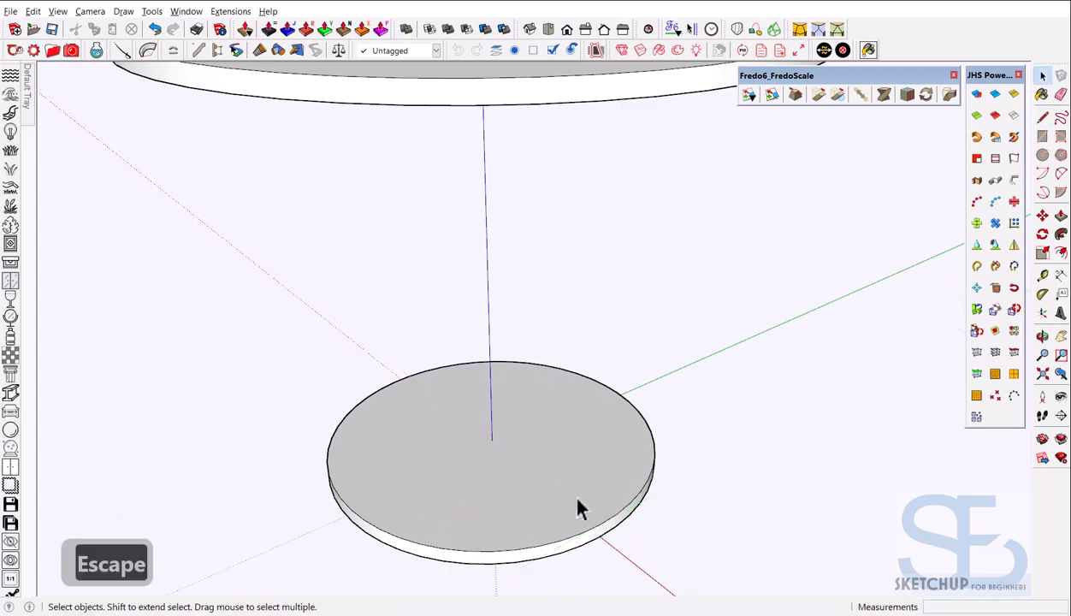
scroll(517, 425, down, 4)
middle_click(520, 421)
scroll(519, 424, up, 6)
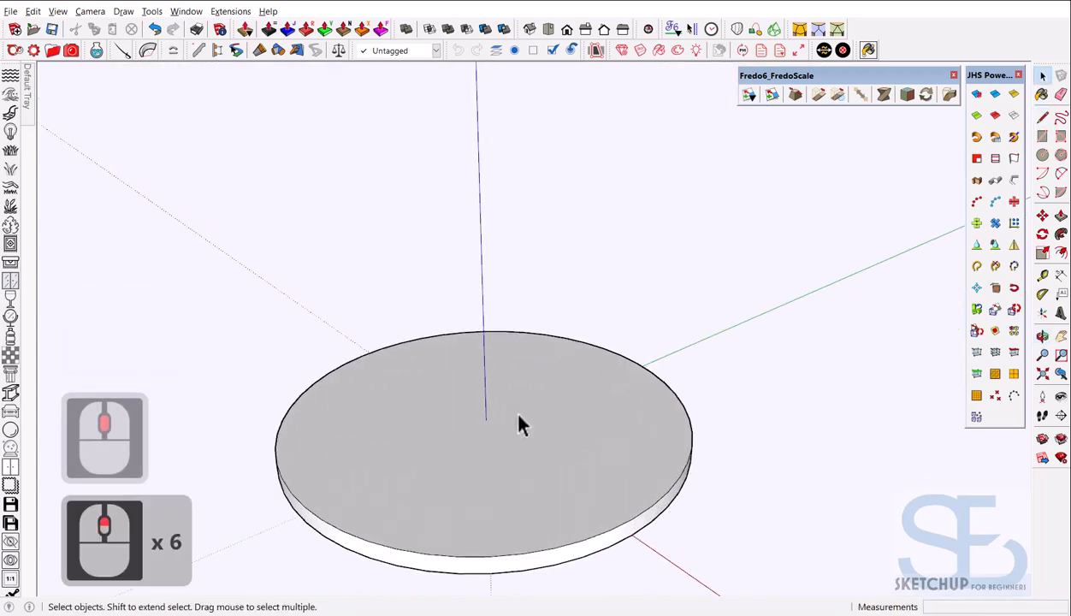
key(c)
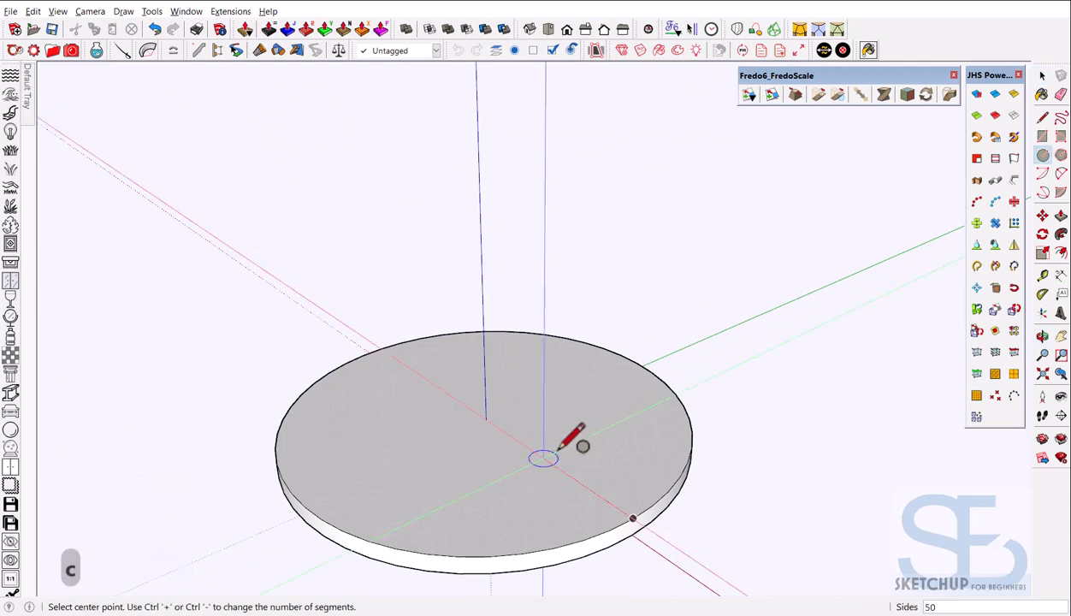
click(485, 419)
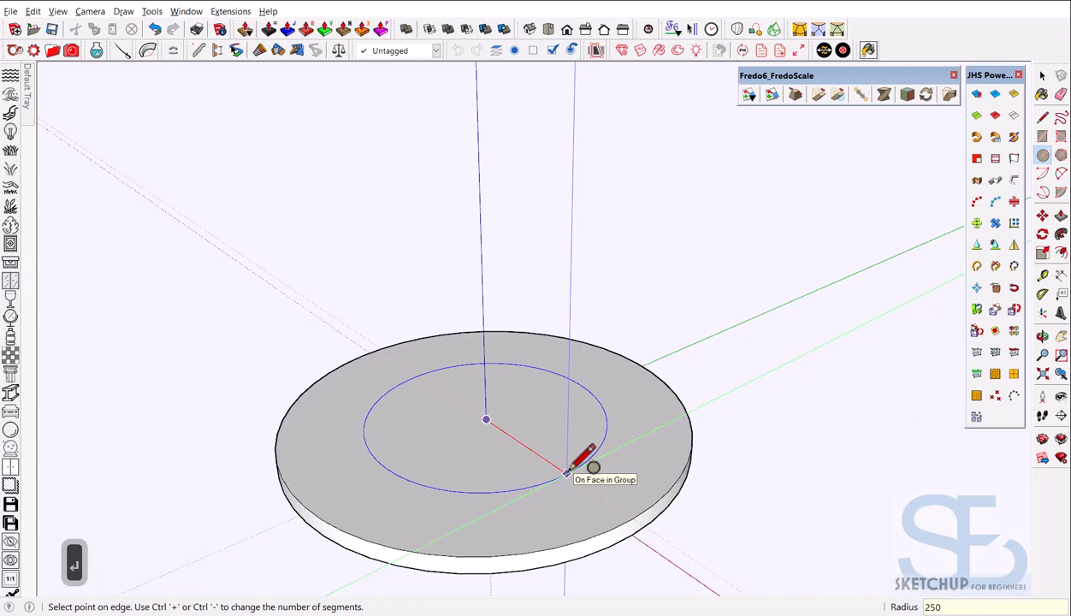
text(250)
key(Return)
key(space)
Draw a line across the helper circle through the centre, forming a 500 mm diameter
middle_drag(566, 460, 506, 436)
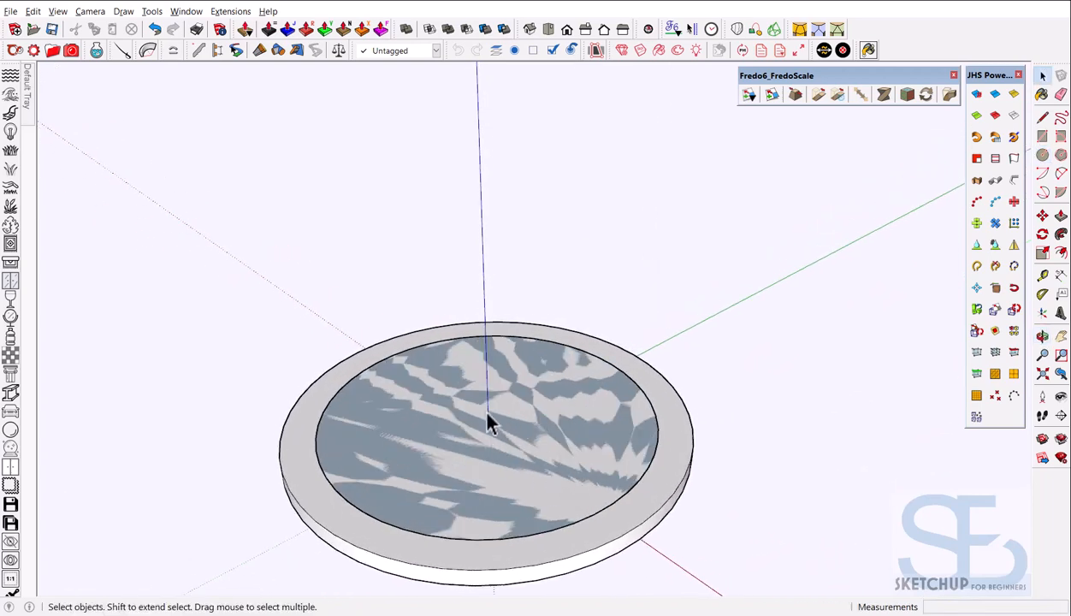
key(l)
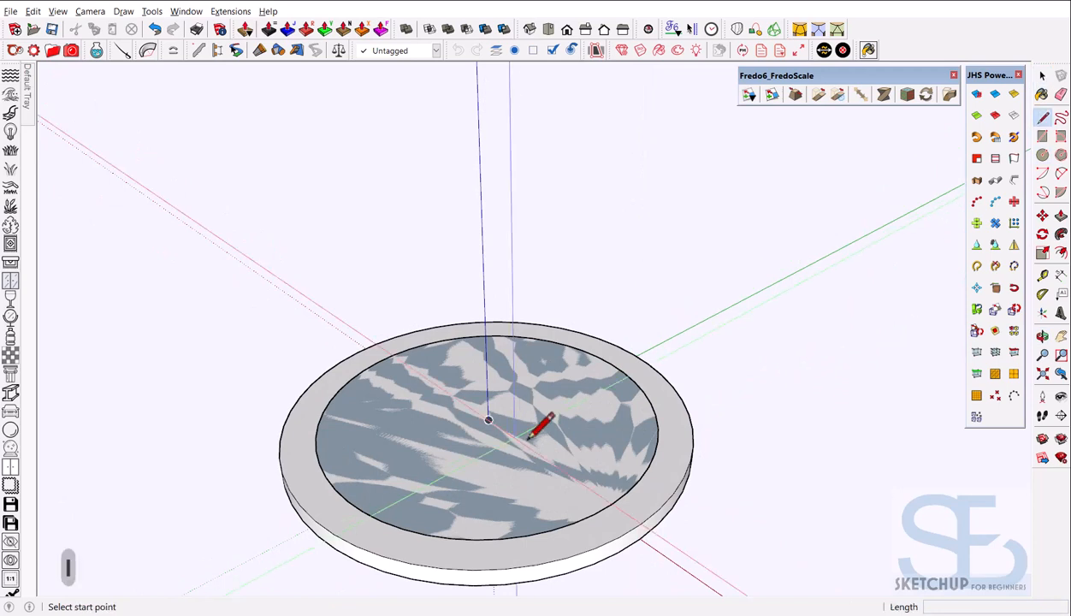
click(628, 500)
key(t)
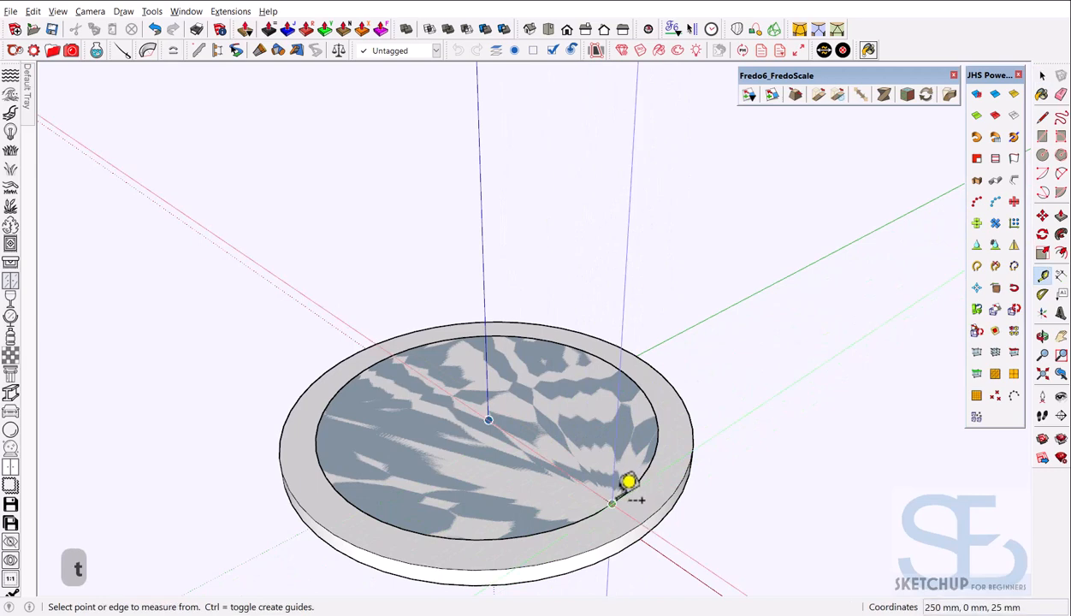
click(611, 503)
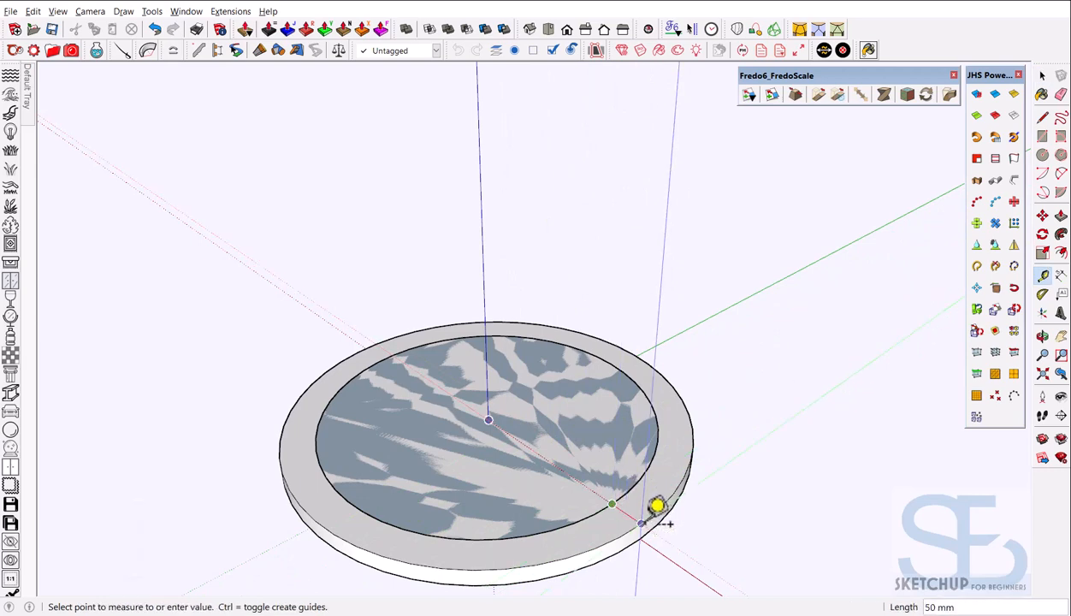
key(Escape)
key(l)
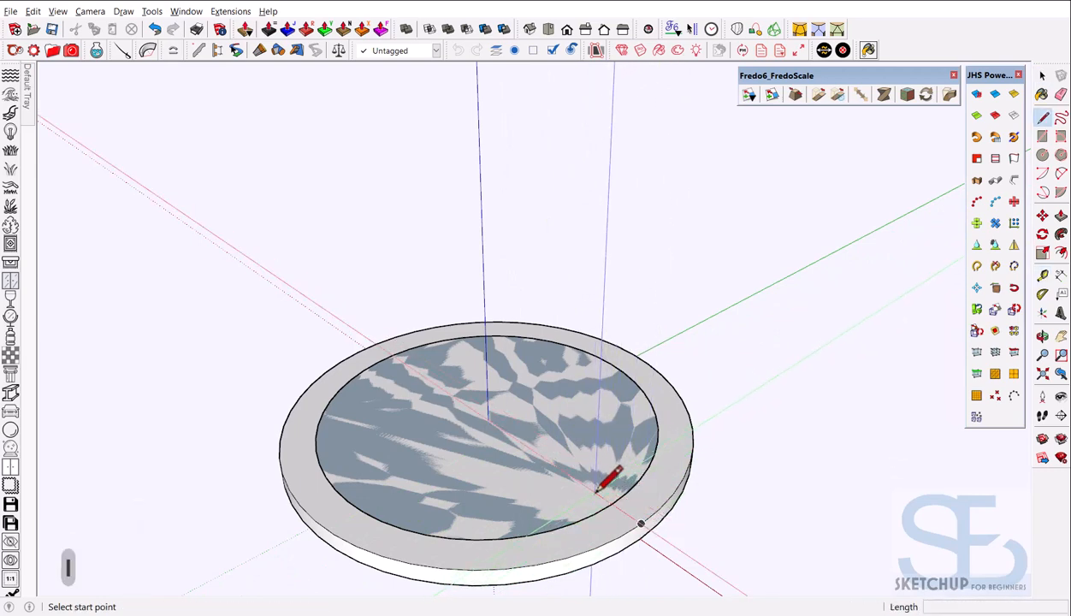
click(612, 503)
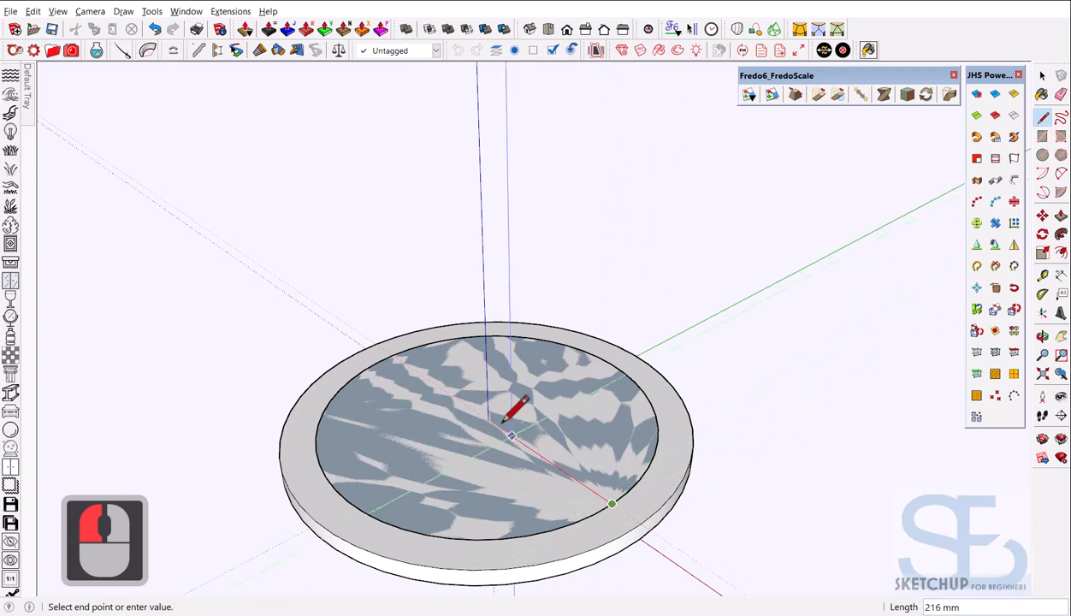
click(393, 354)
key(space)
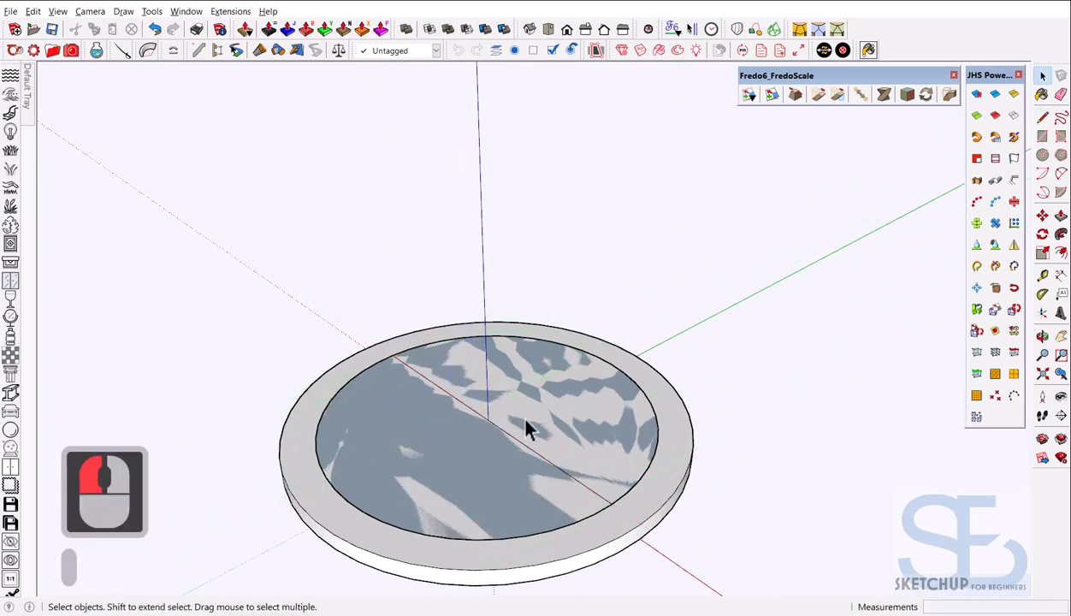
Erase both halves of the 250 mm helper circle, leaving only the diameter line
click(643, 398)
key(d)
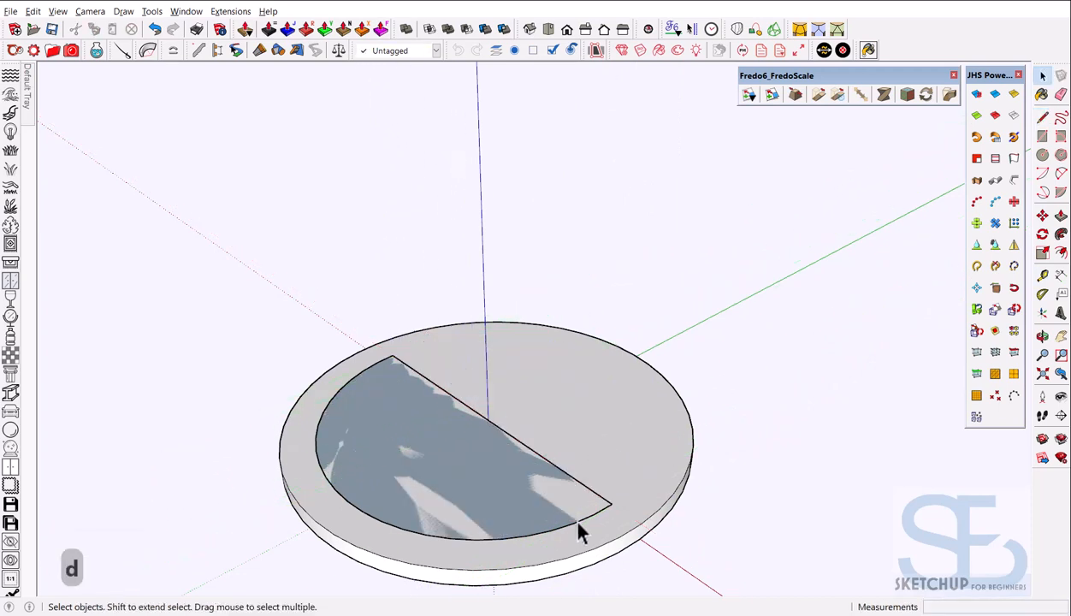
click(580, 532)
mouse_move(528, 397)
middle_down()
mouse_move(502, 407)
mouse_move(490, 399)
mouse_move(531, 397)
mouse_move(466, 387)
mouse_move(502, 471)
middle_up()
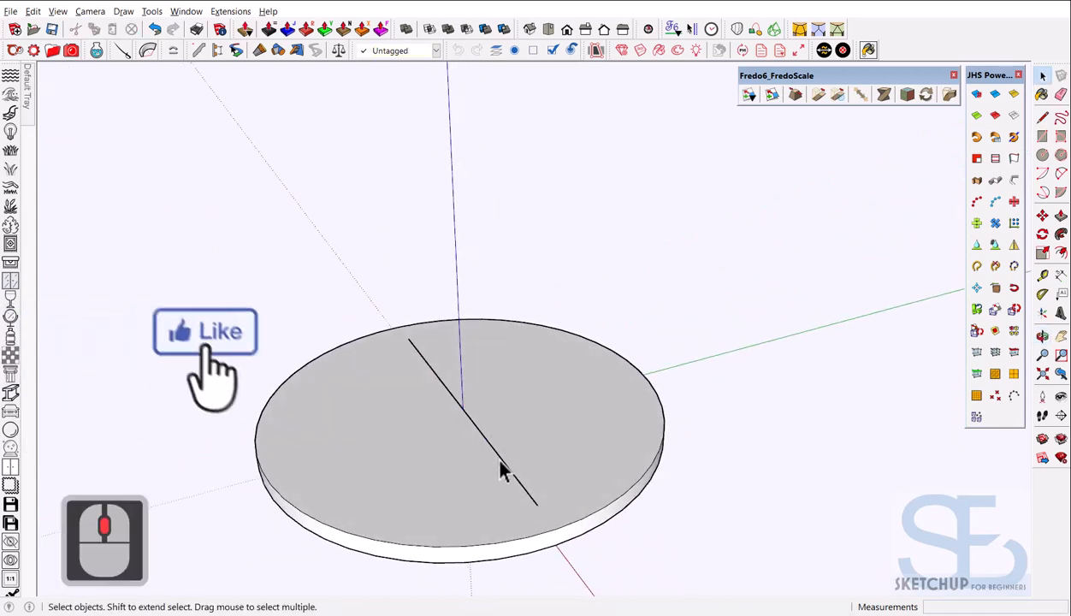
click(502, 460)
scroll(503, 458, down, 1)
middle_drag(329, 459, 597, 494)
scroll(518, 502, up, 4)
scroll(547, 433, down, 3)
scroll(540, 433, up, 3)
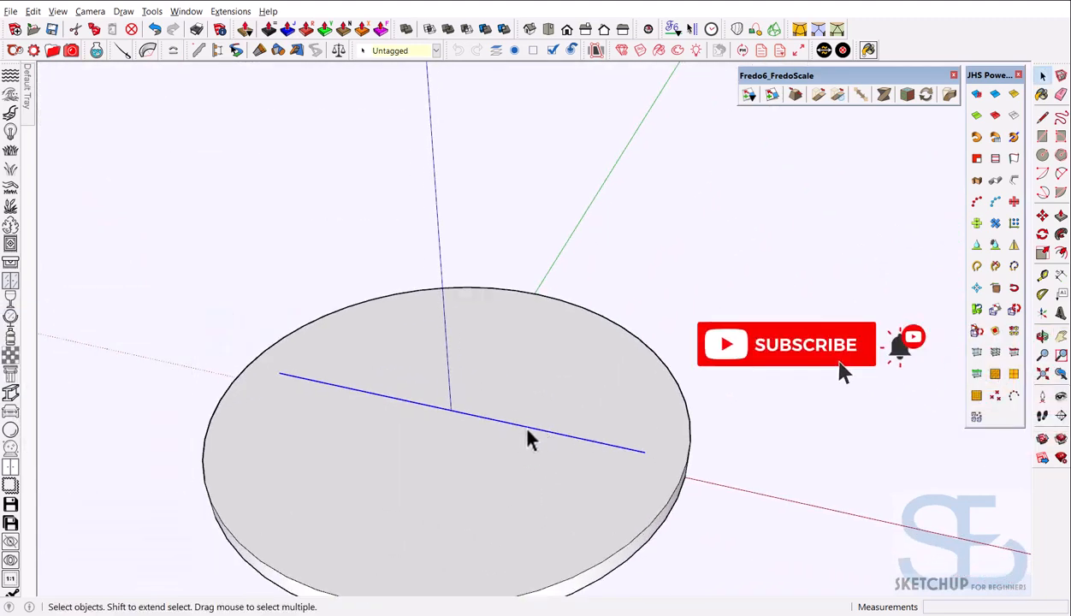
right_click(527, 438)
click(587, 19)
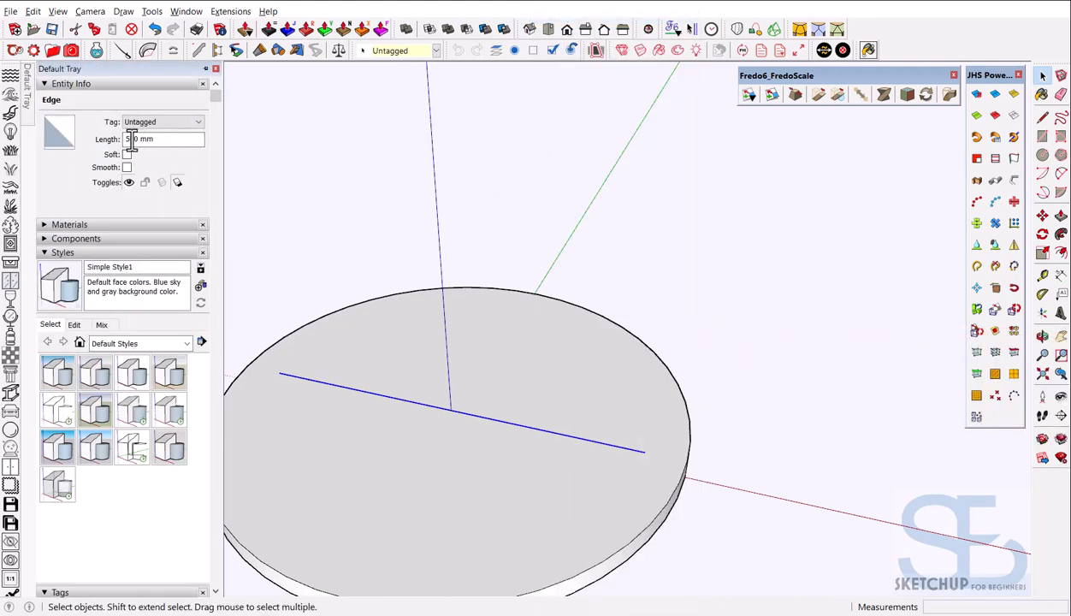
middle_drag(610, 270, 381, 361)
scroll(461, 423, down, 6)
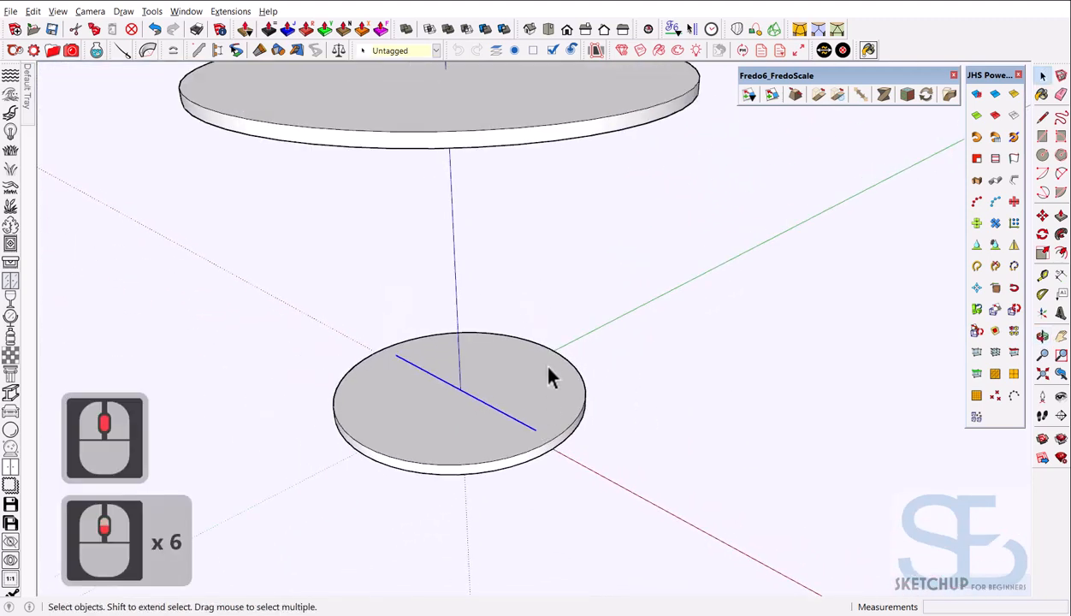
middle_drag(541, 384, 524, 338)
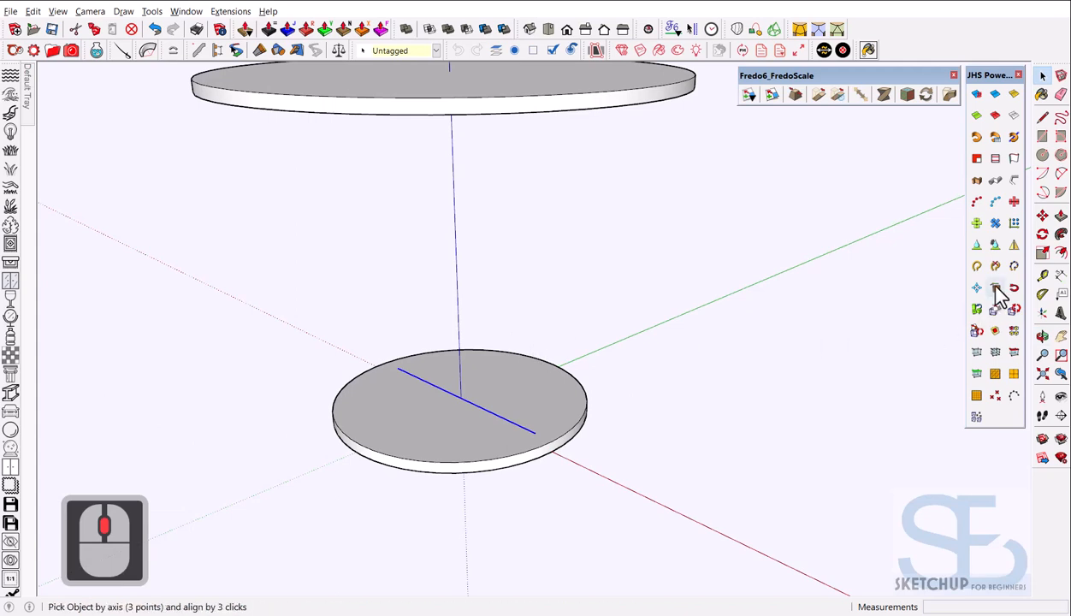
Extrude the diameter line by vector from its end up to the top disc's underside
click(1015, 158)
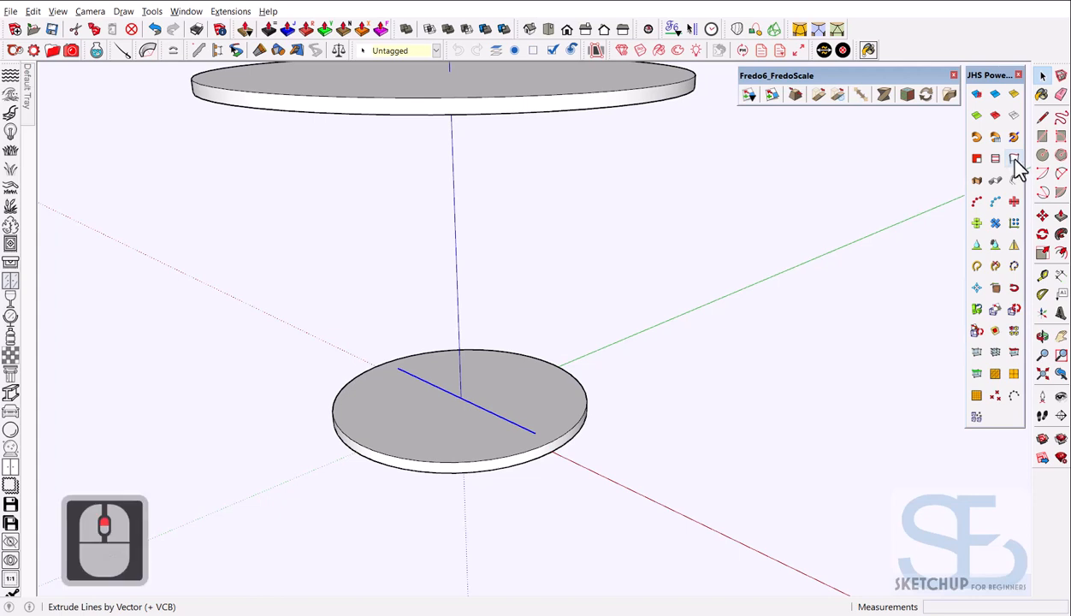
click(1015, 160)
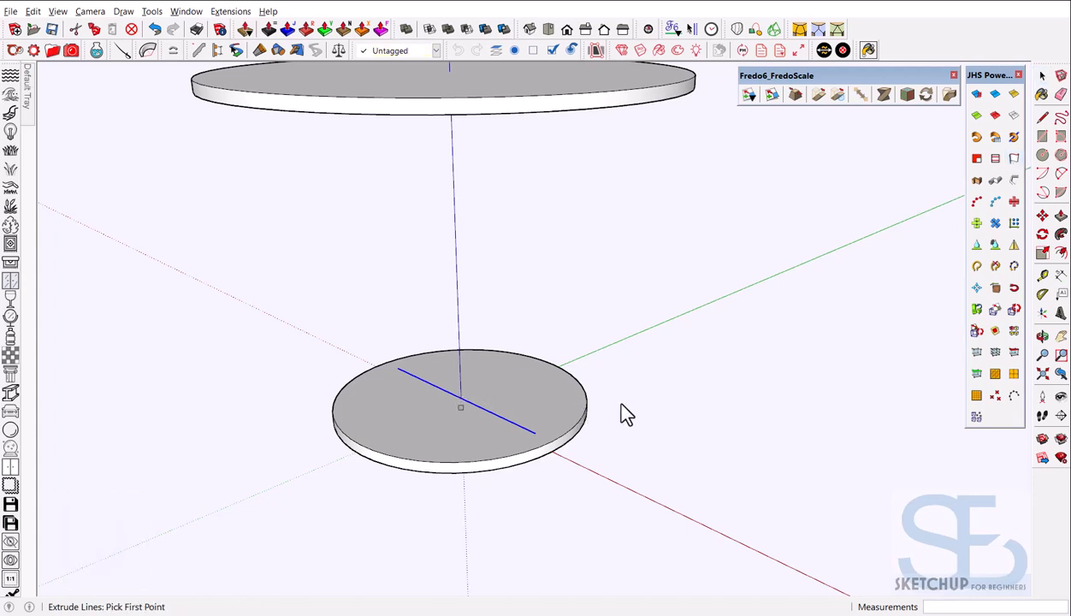
click(535, 433)
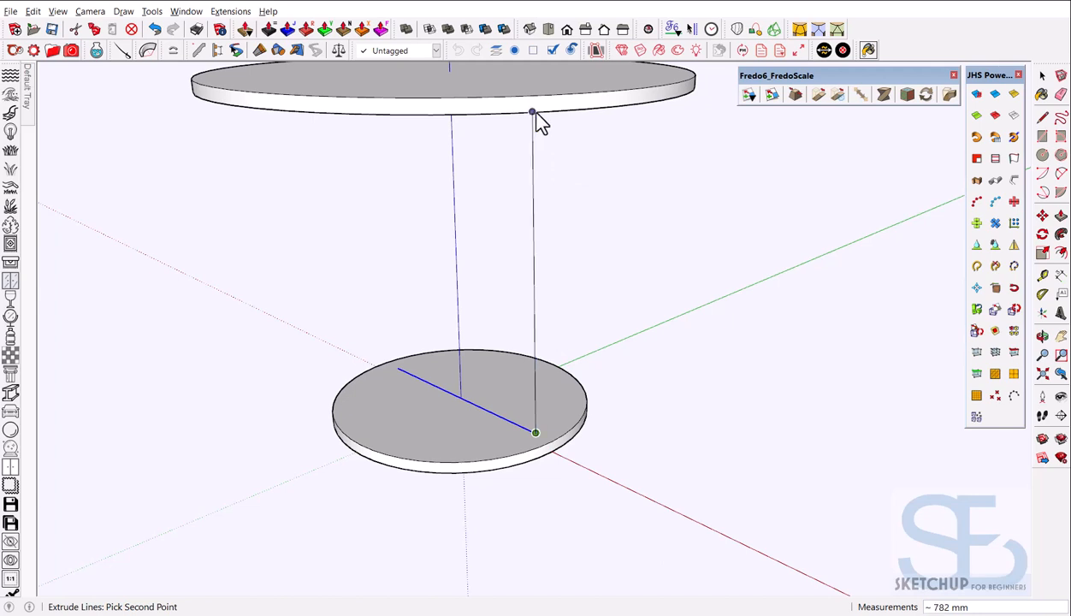
mouse_move(541, 131)
middle_down()
mouse_move(541, 303)
mouse_move(530, 209)
mouse_move(539, 145)
middle_up()
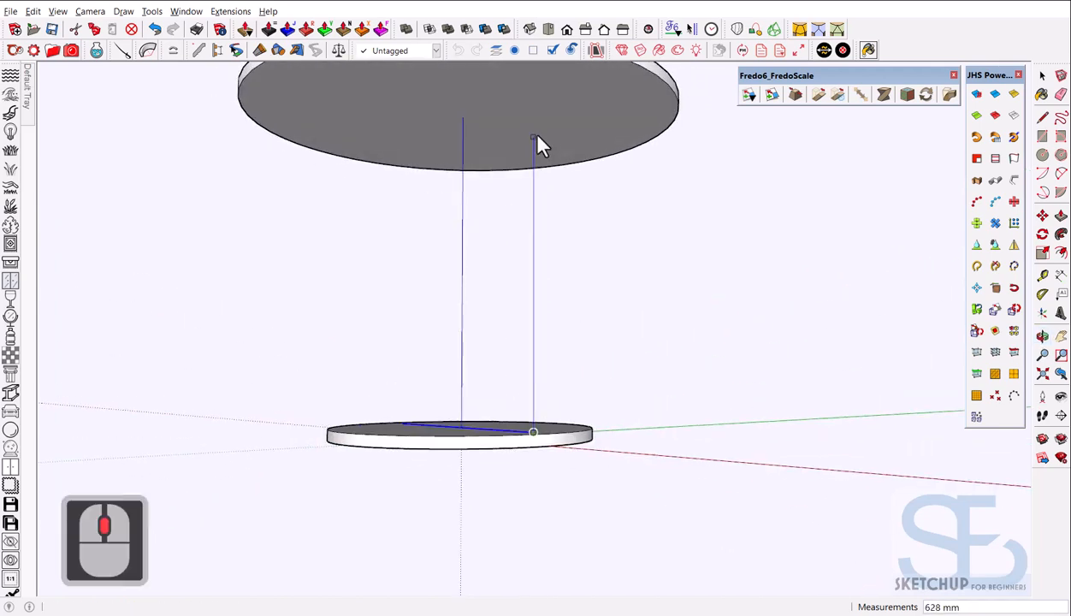
click(533, 88)
scroll(611, 256, down, 3)
middle_drag(611, 256, 568, 407)
key(space)
scroll(504, 312, up, 2)
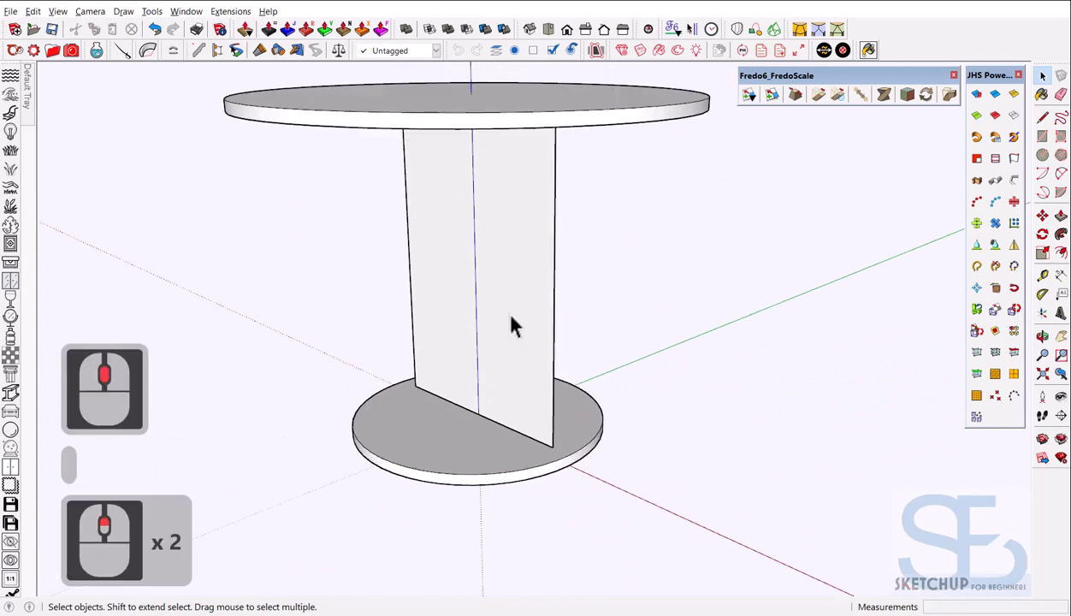
scroll(470, 397, down, 2)
middle_drag(424, 415, 360, 429)
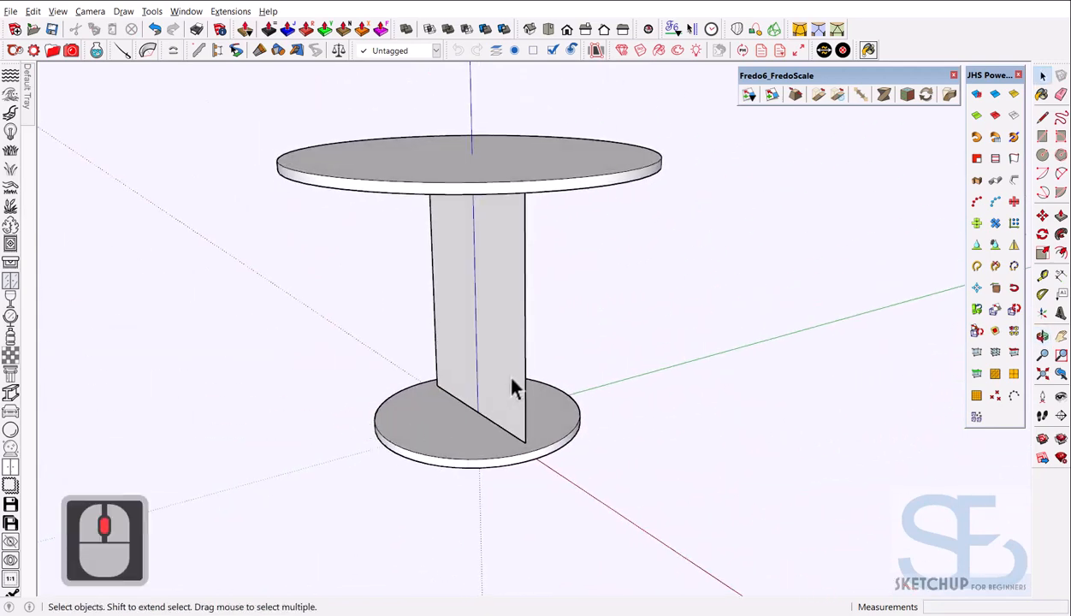
Make the vertical panel's face and edges into a group
scroll(511, 377, up, 2)
middle_drag(537, 413, 485, 406)
double_click(485, 407)
click(487, 398)
double_click(488, 396)
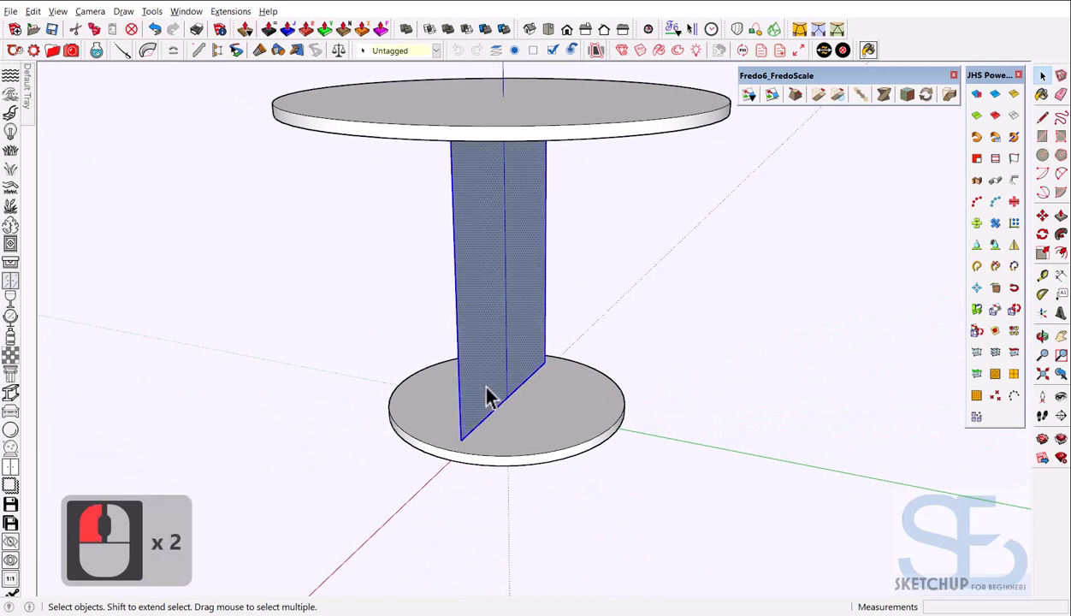
right_click(488, 396)
click(563, 130)
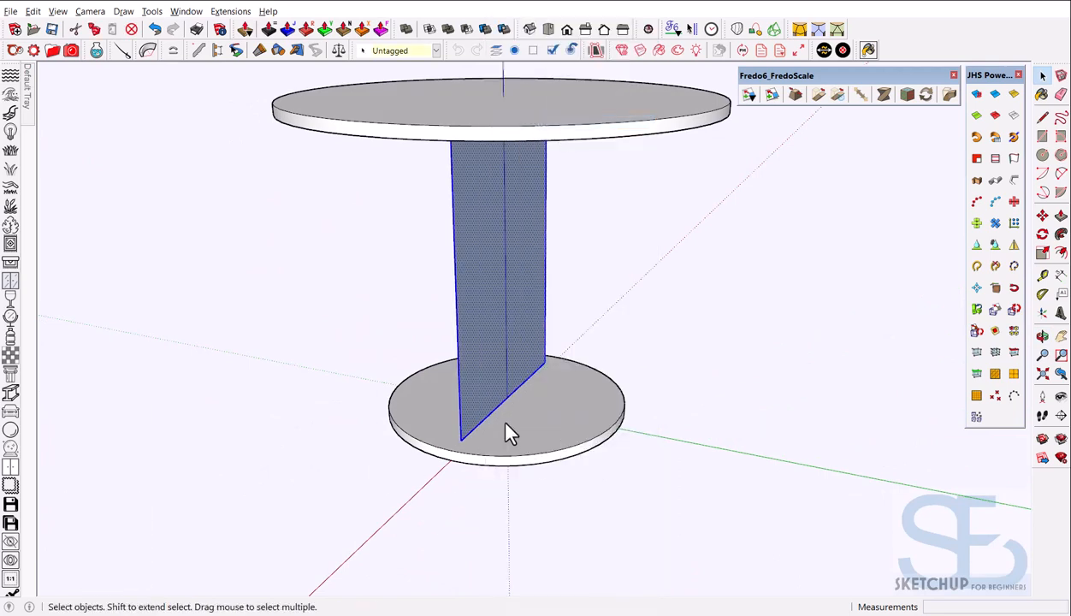
Inside the panel group, push/pull the face to thicken the panel by 17 mm
middle_drag(508, 433, 449, 423)
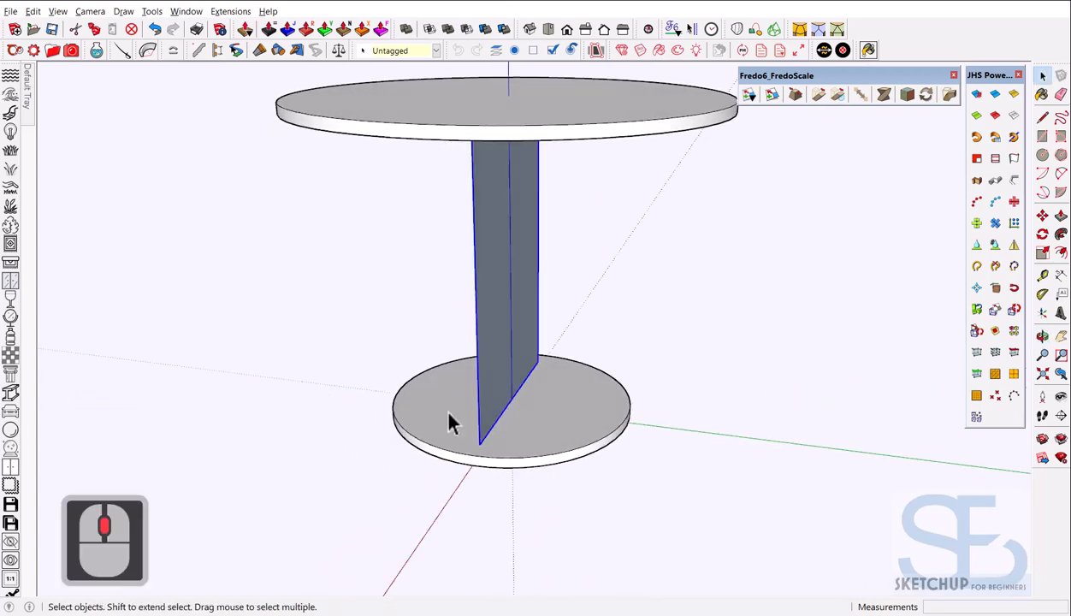
scroll(502, 393, up, 3)
middle_drag(502, 342, 473, 301)
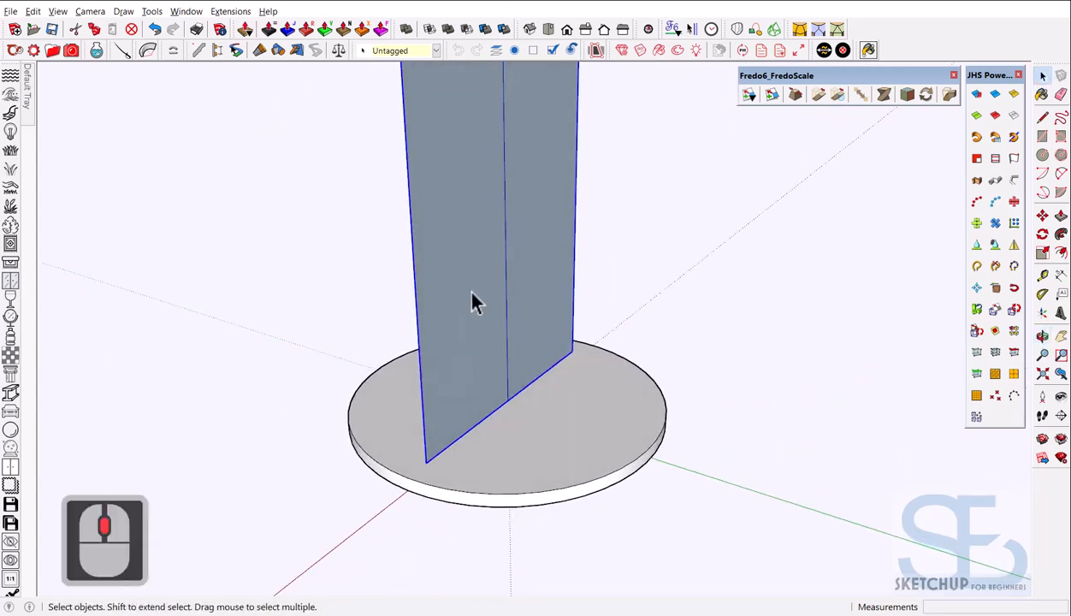
triple_click(476, 329)
key(p)
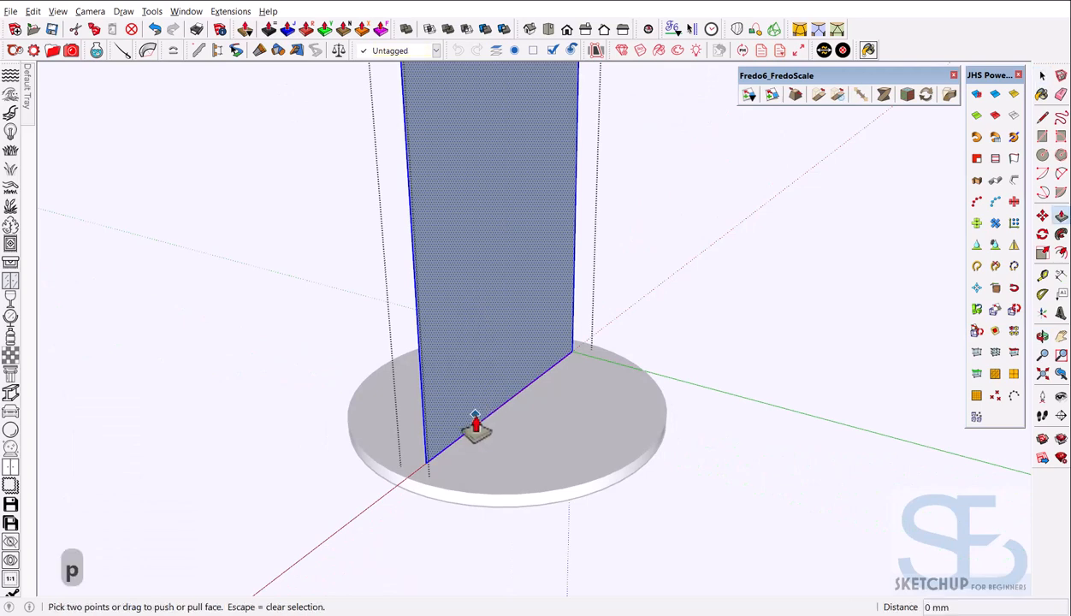
click(479, 429)
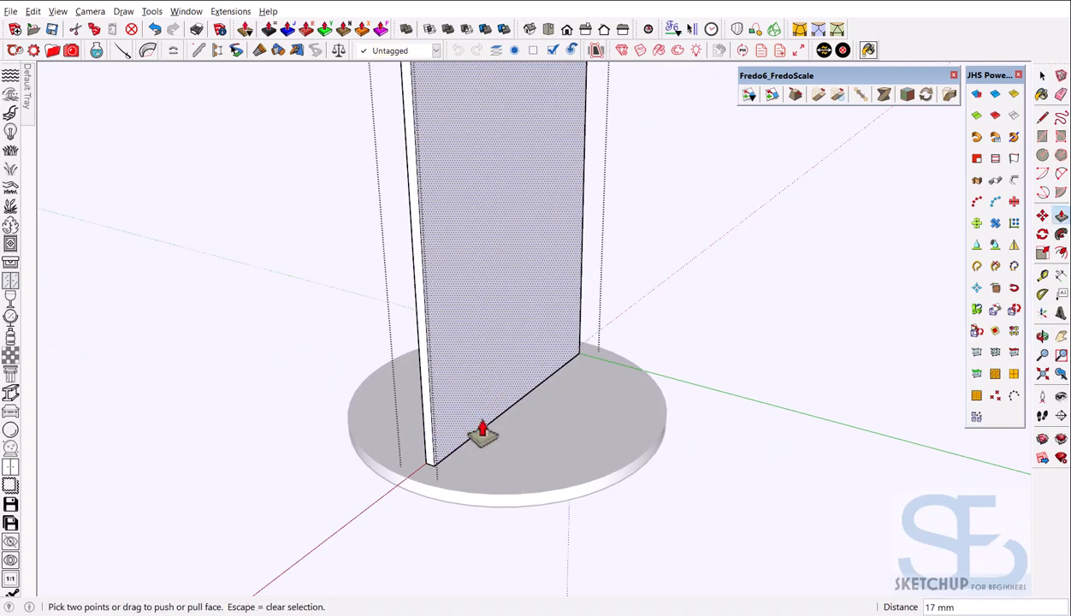
key(space)
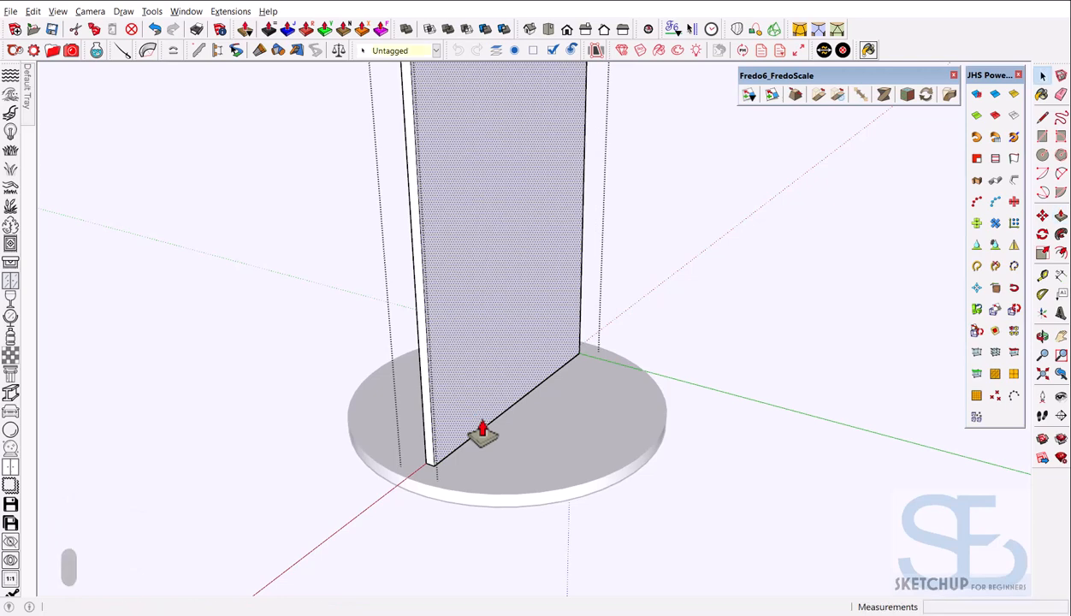
Select the round tabletop and hide it
scroll(650, 375, down, 3)
middle_drag(650, 375, 629, 447)
scroll(556, 364, down, 2)
click(561, 364)
scroll(564, 351, down, 3)
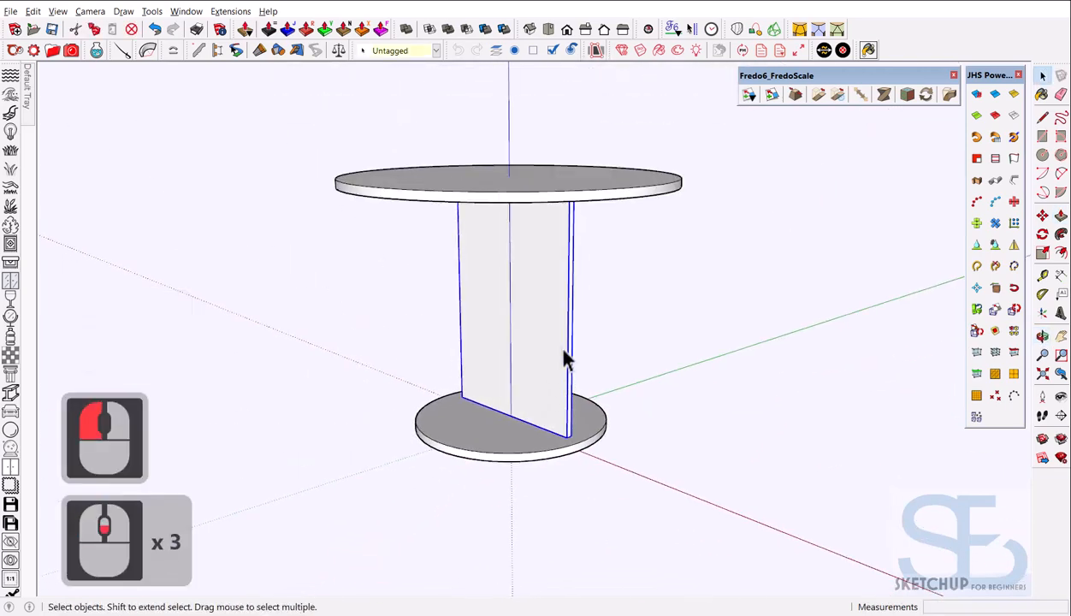
middle_drag(563, 359, 564, 436)
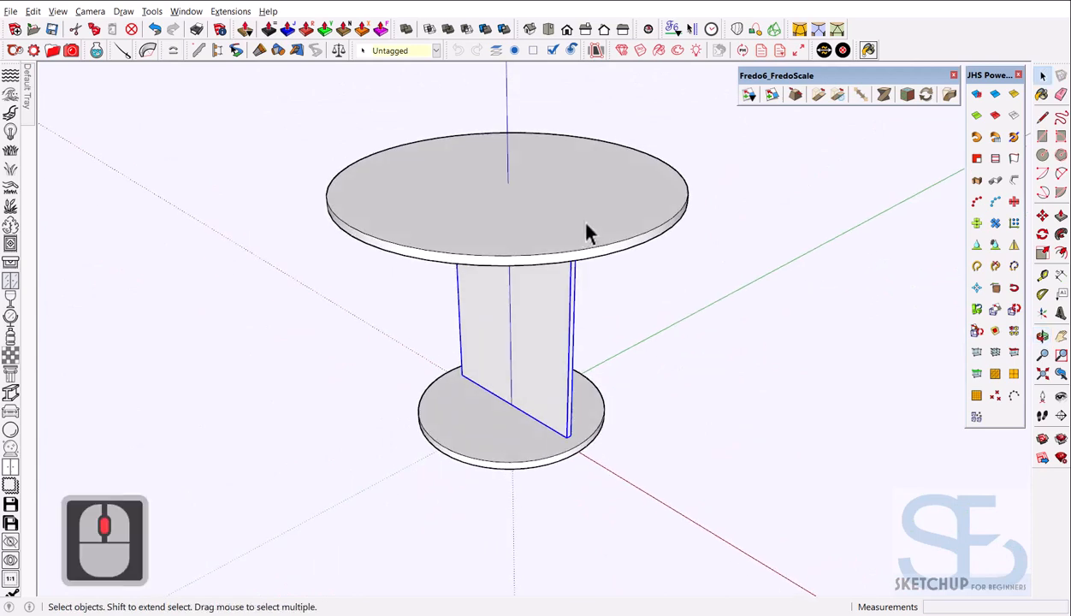
click(589, 224)
right_click(590, 222)
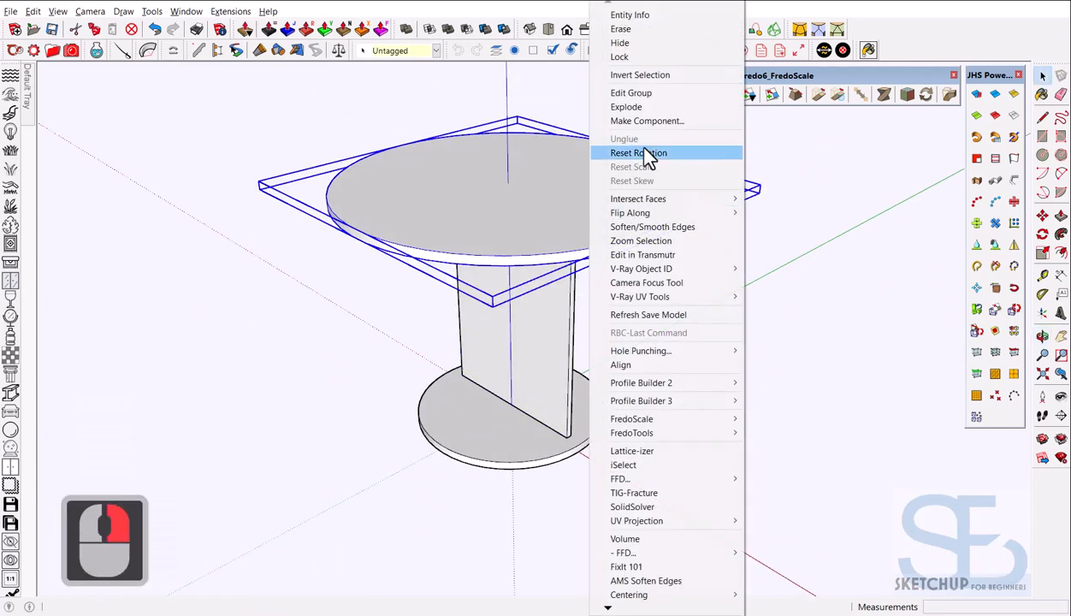
click(629, 43)
Select the upright panel and centre the view on it
scroll(541, 303, down, 4)
scroll(539, 340, up, 2)
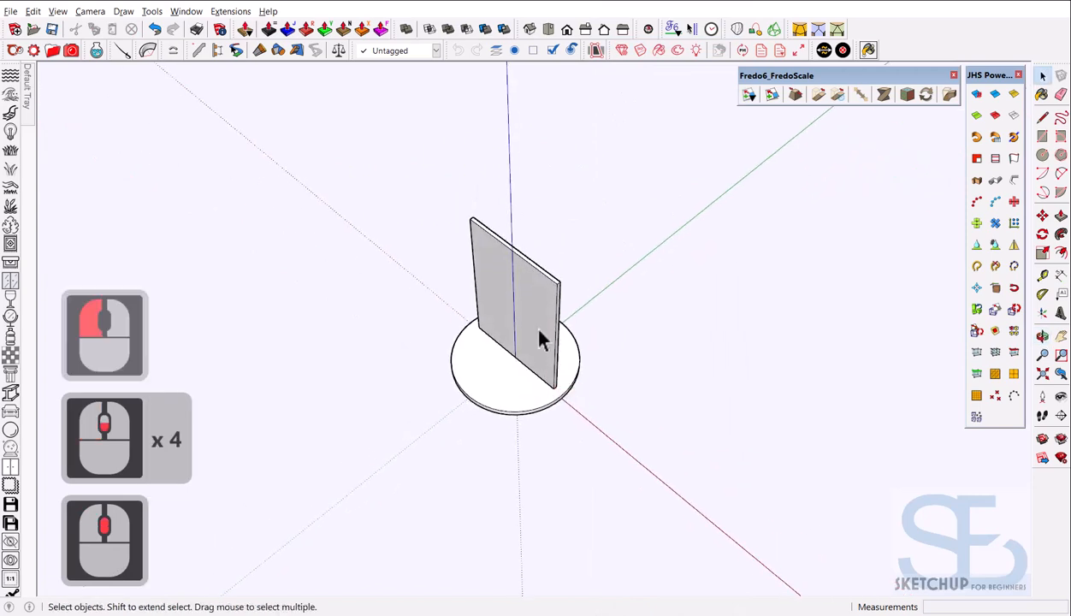
scroll(538, 340, up, 6)
click(524, 308)
middle_drag(565, 404, 547, 270)
middle_click(578, 310)
middle_click(578, 310)
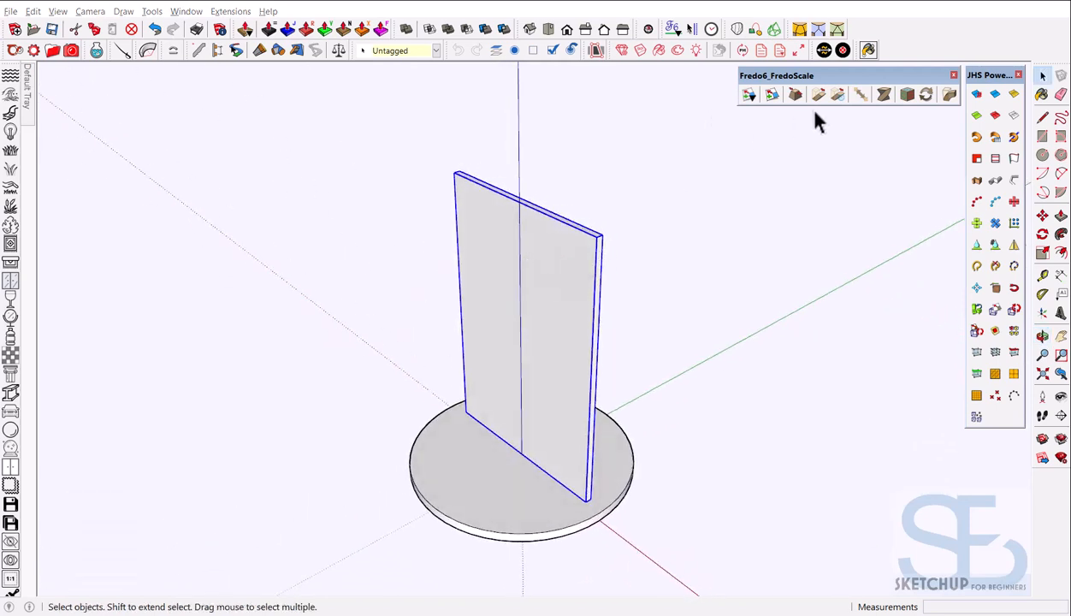
Apply FredoScale's Box Twisting to the selected upright panel
click(884, 96)
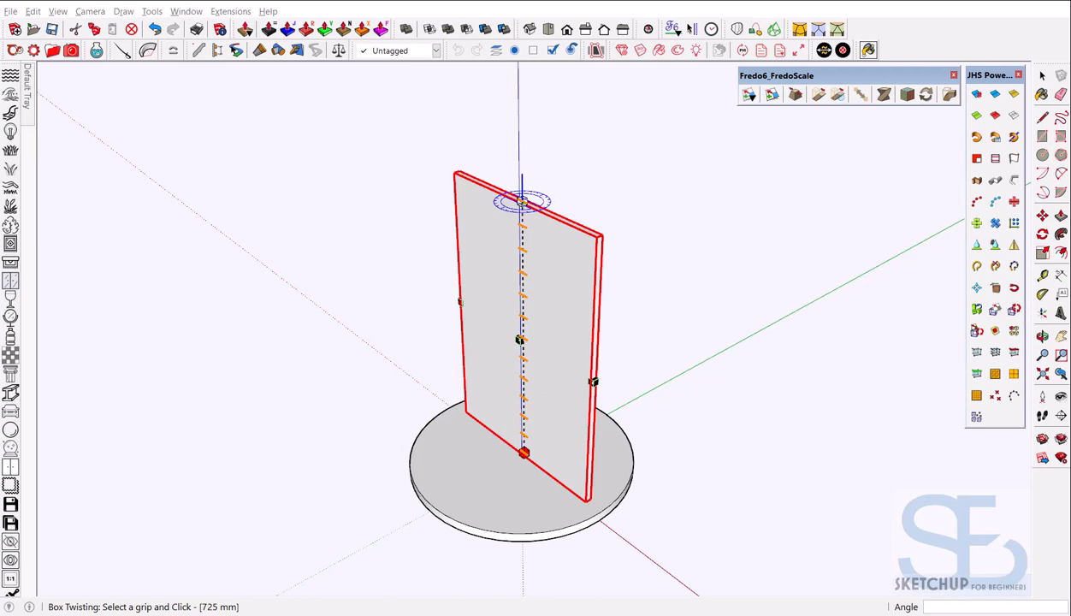
Pick the panel's top-centre grip as the twist axis
key(Tab)
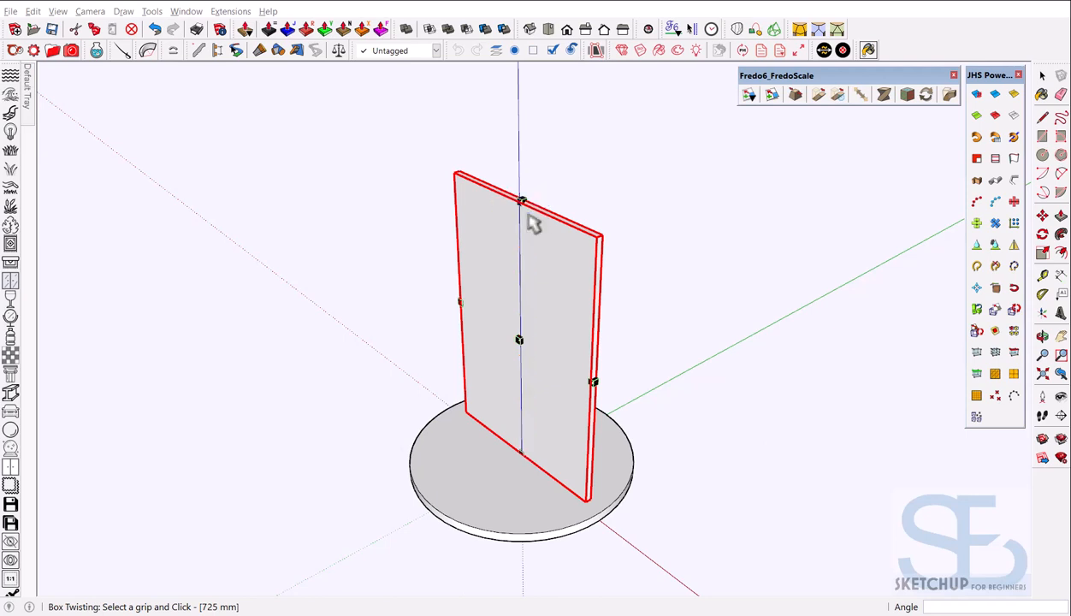
key(Tab)
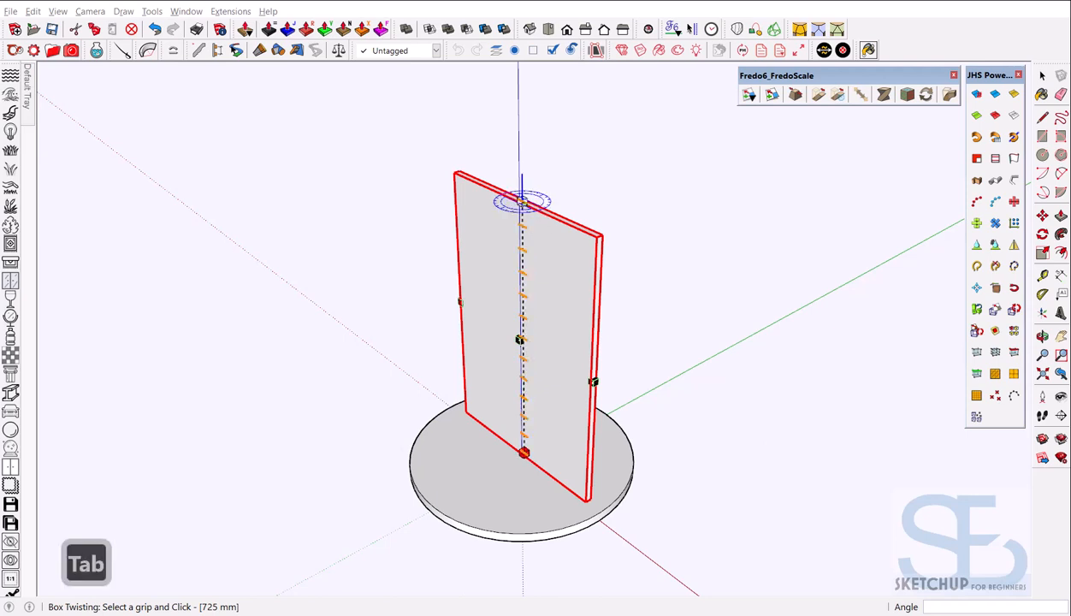
click(522, 202)
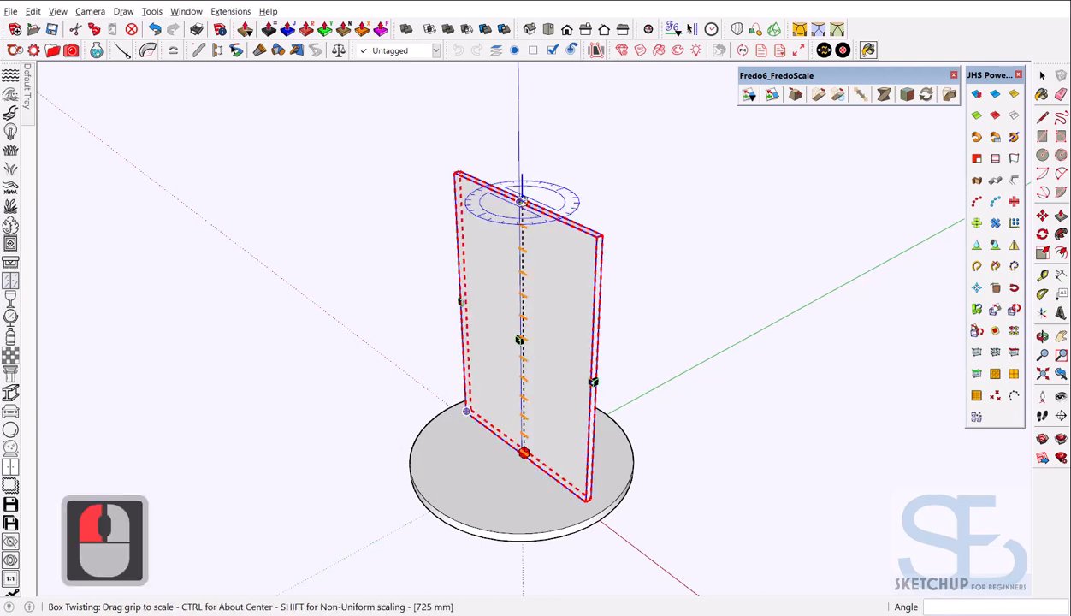
Set Number of slices to 25 in Slicing Parameters and confirm with OK
key(Tab)
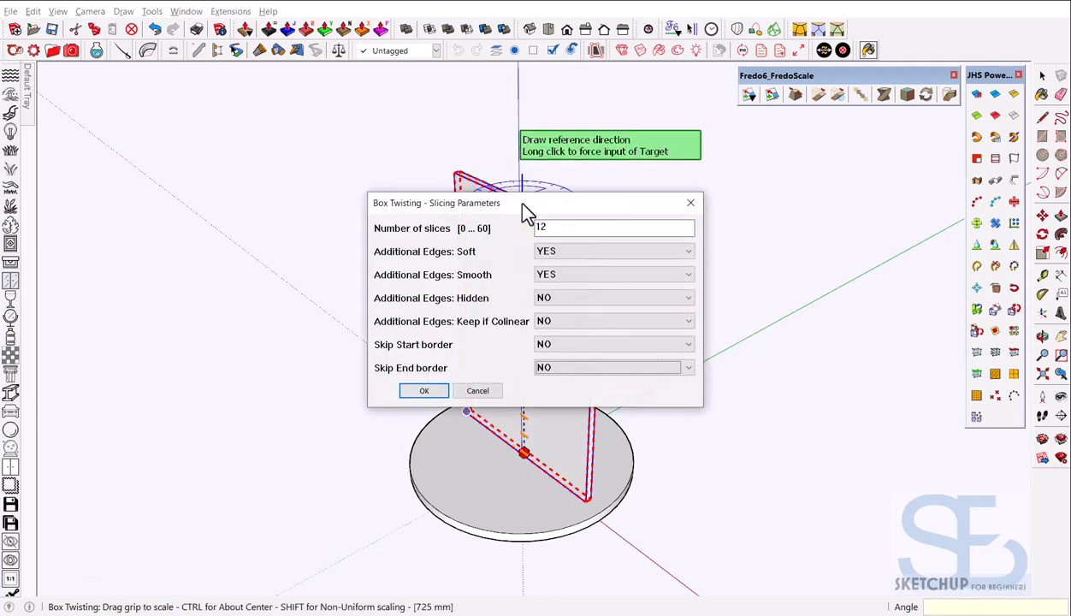
drag(525, 210, 553, 221)
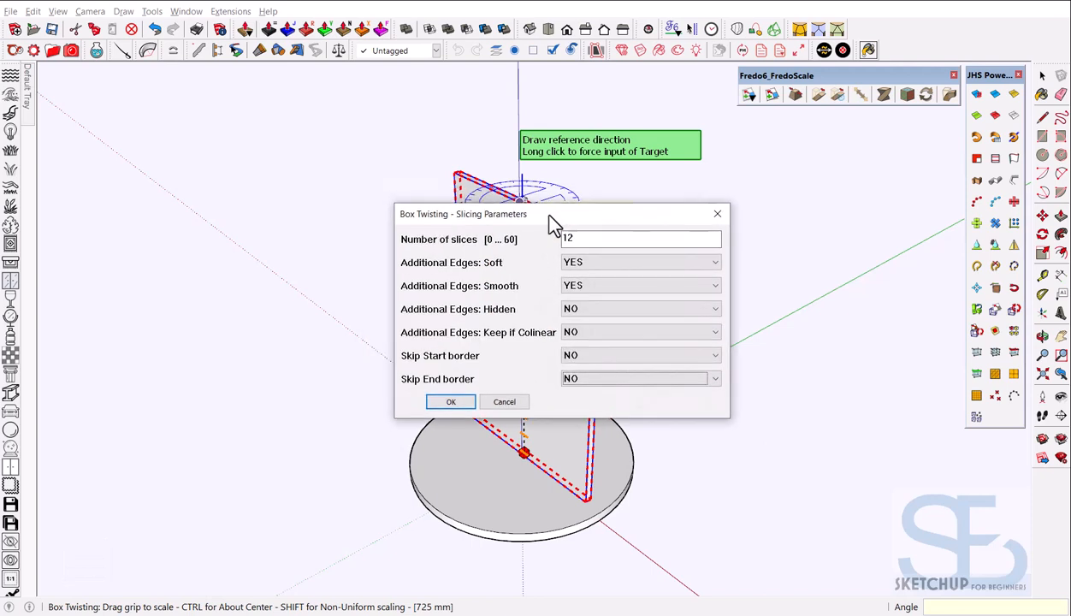
double_click(591, 241)
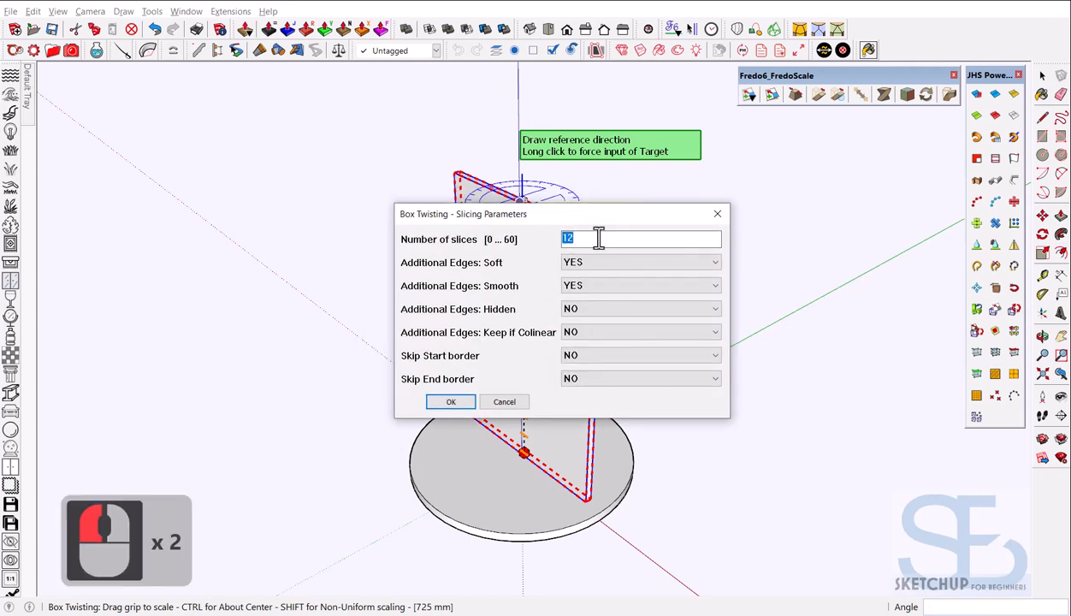
text(25)
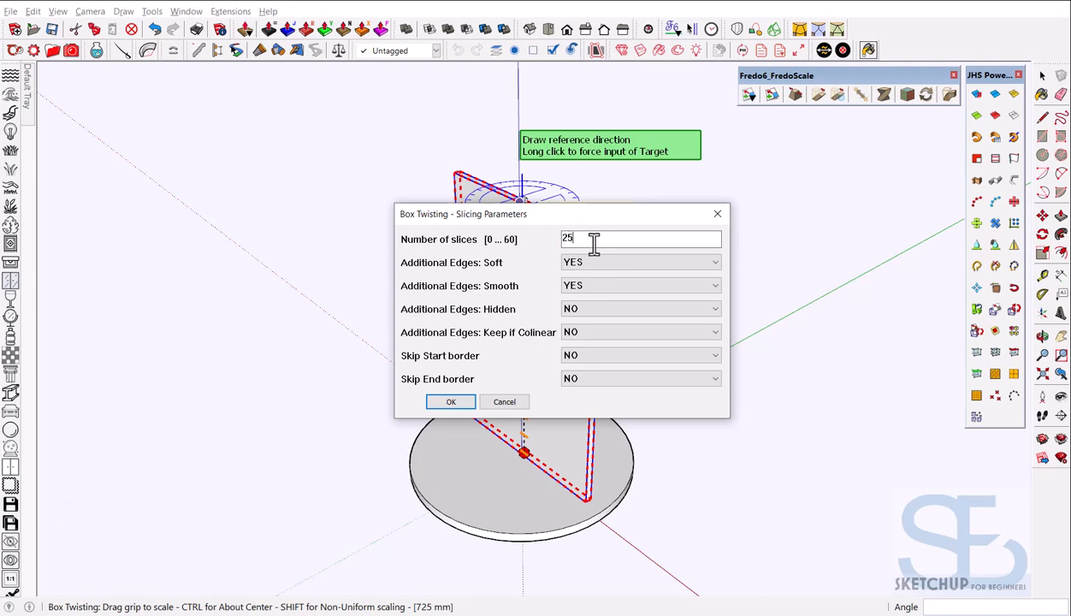
key(BackSpace)
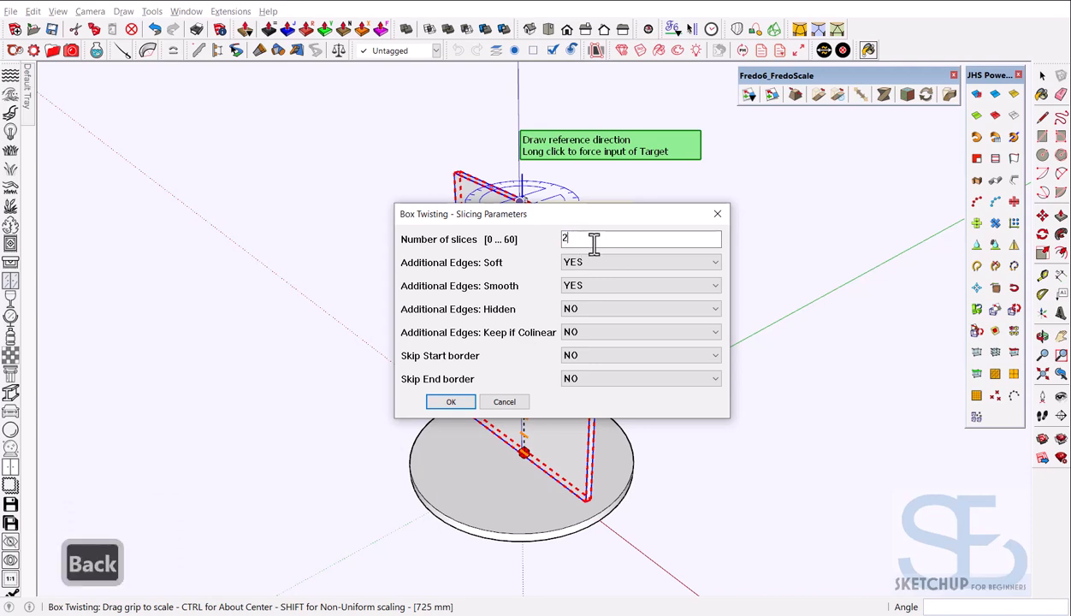
text(5)
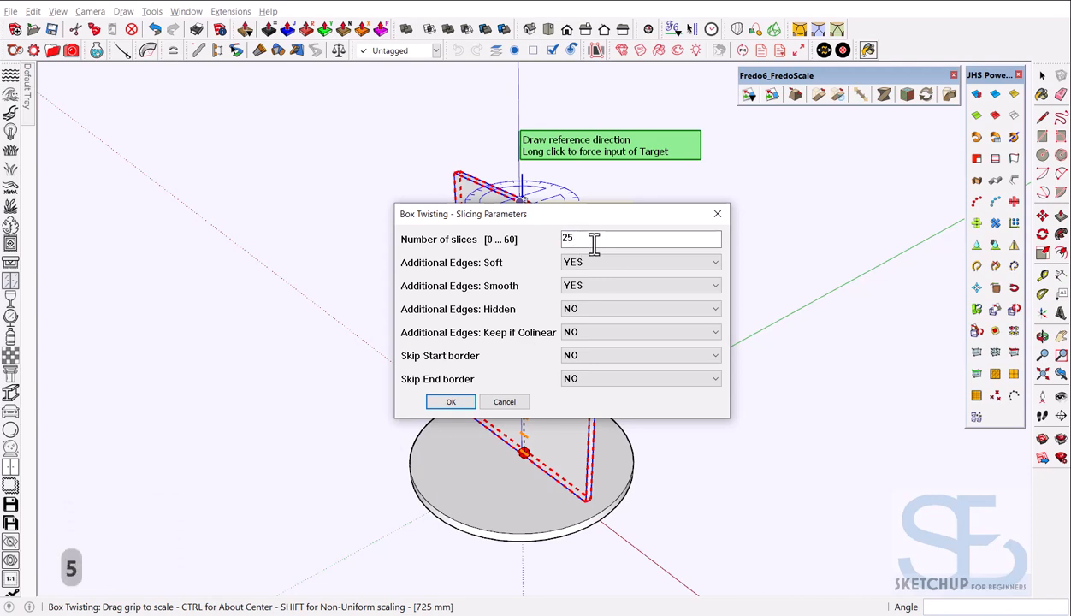
key(Tab)
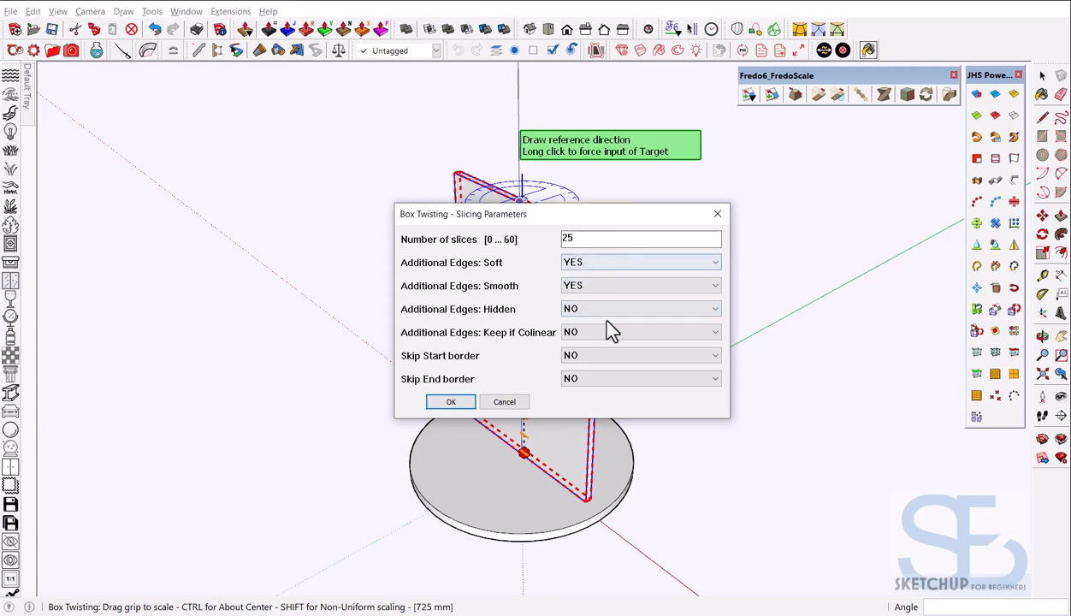
key(shift+Tab)
click(469, 406)
scroll(552, 218, up, 4)
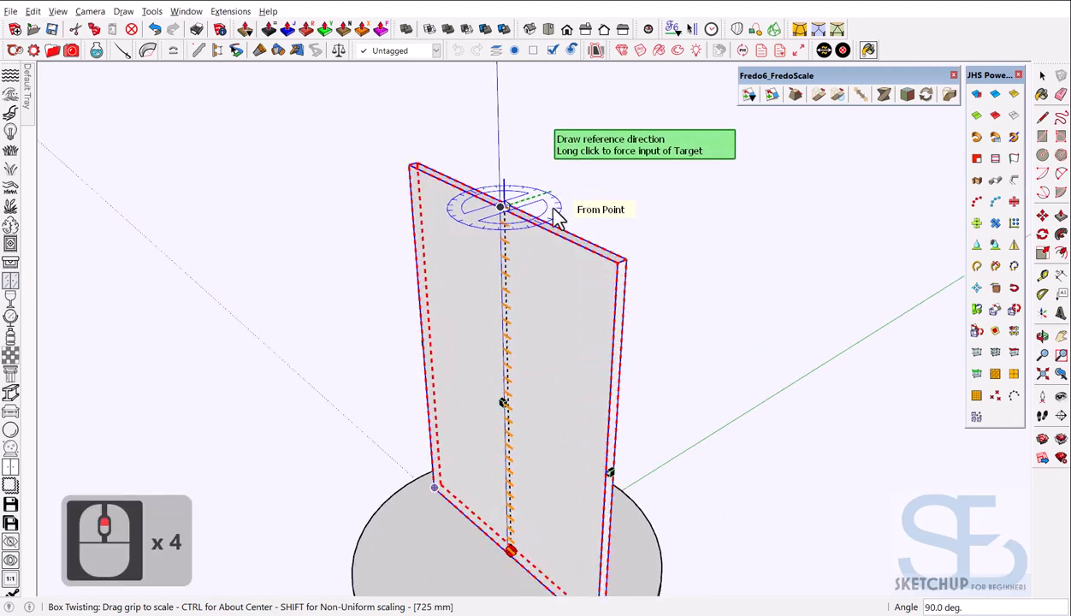
Twist the panel 175 degrees from its top corner reference and orbit to inspect the spiral
scroll(552, 218, up, 5)
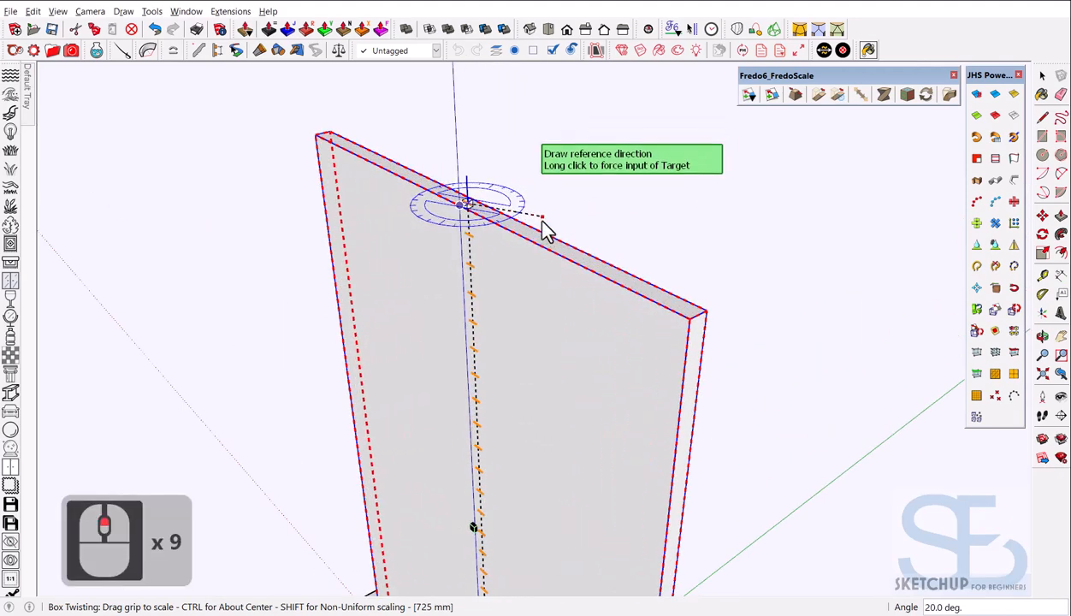
click(692, 321)
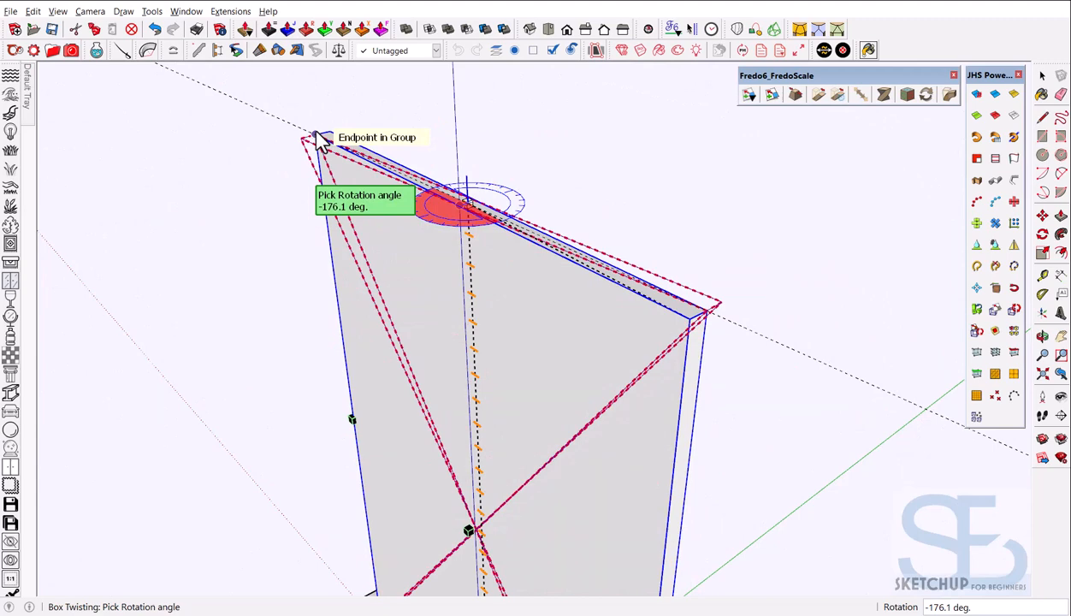
text(175)
key(Return)
scroll(321, 141, down, 10)
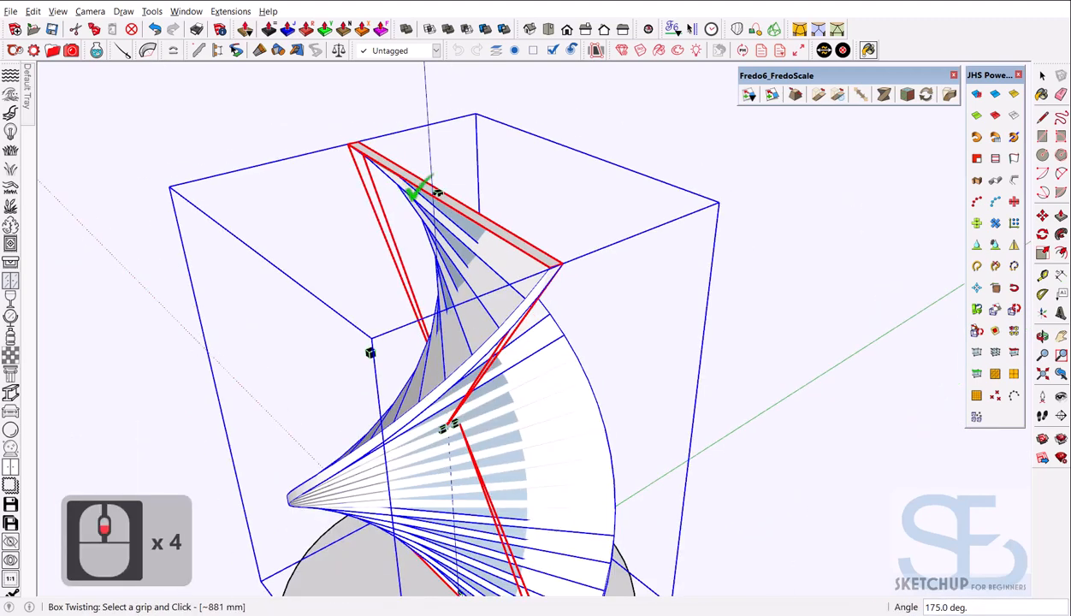
middle_drag(604, 371, 717, 399)
scroll(576, 377, down, 4)
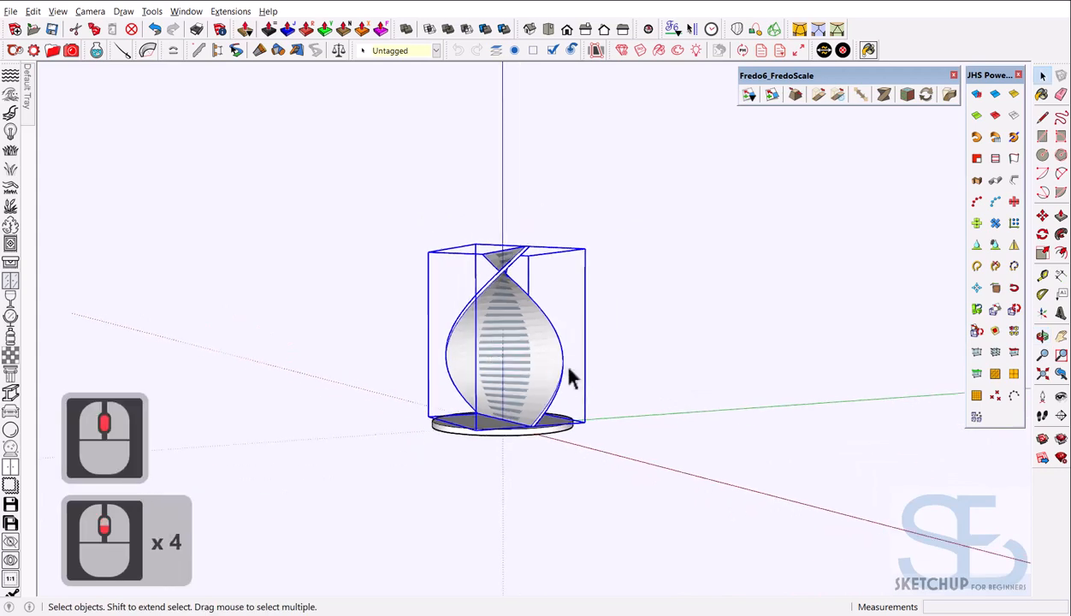
scroll(505, 329, up, 7)
scroll(522, 300, down, 4)
middle_drag(525, 297, 534, 347)
scroll(528, 249, up, 3)
scroll(523, 220, down, 1)
click(734, 269)
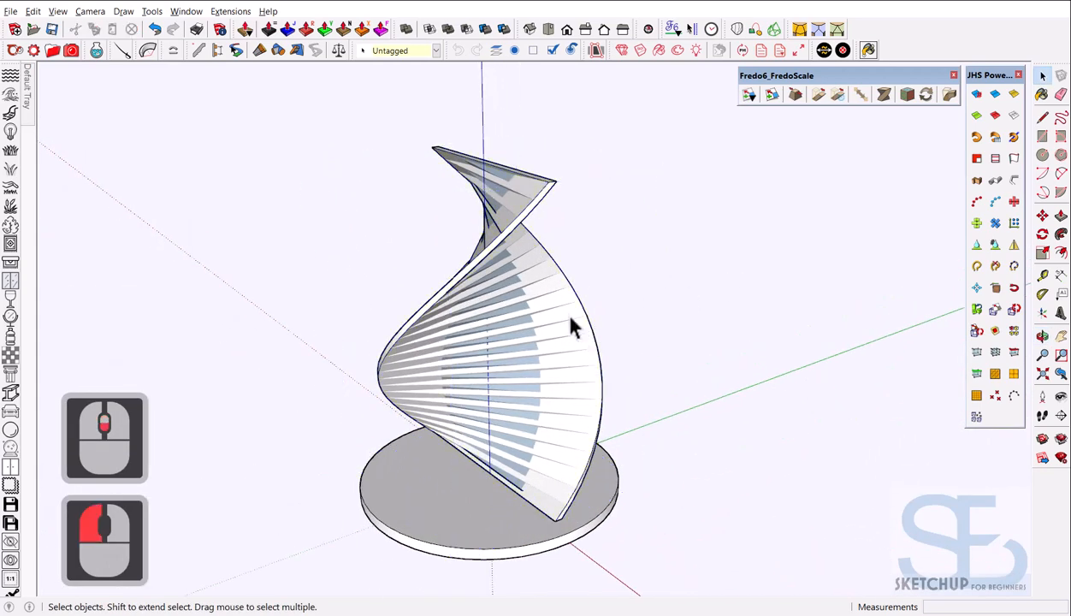
scroll(572, 319, down, 3)
middle_drag(605, 366, 584, 344)
click(573, 339)
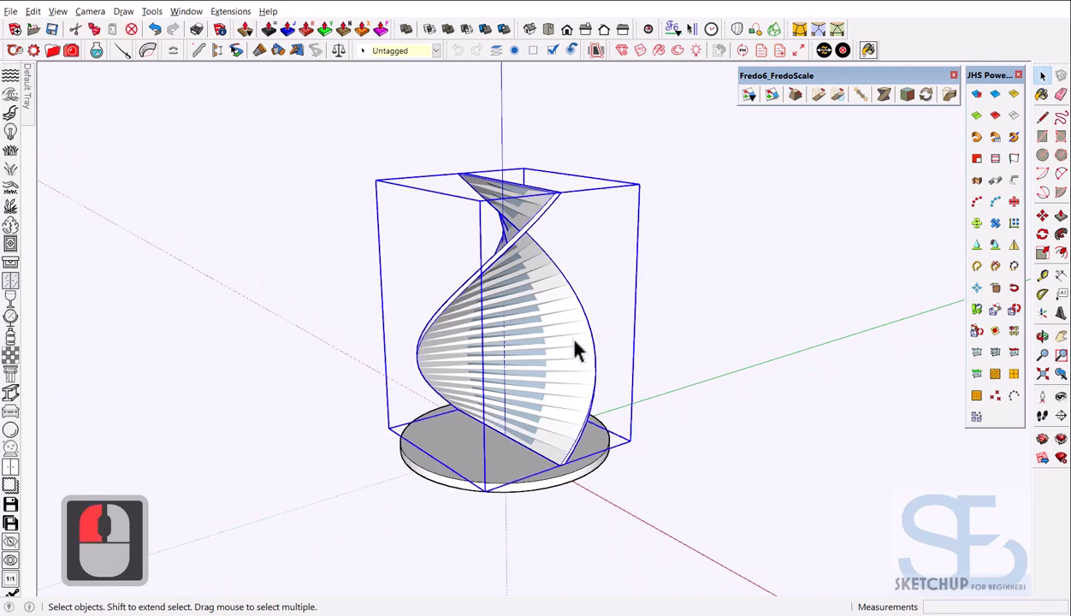
double_click(574, 344)
scroll(558, 359, down, 2)
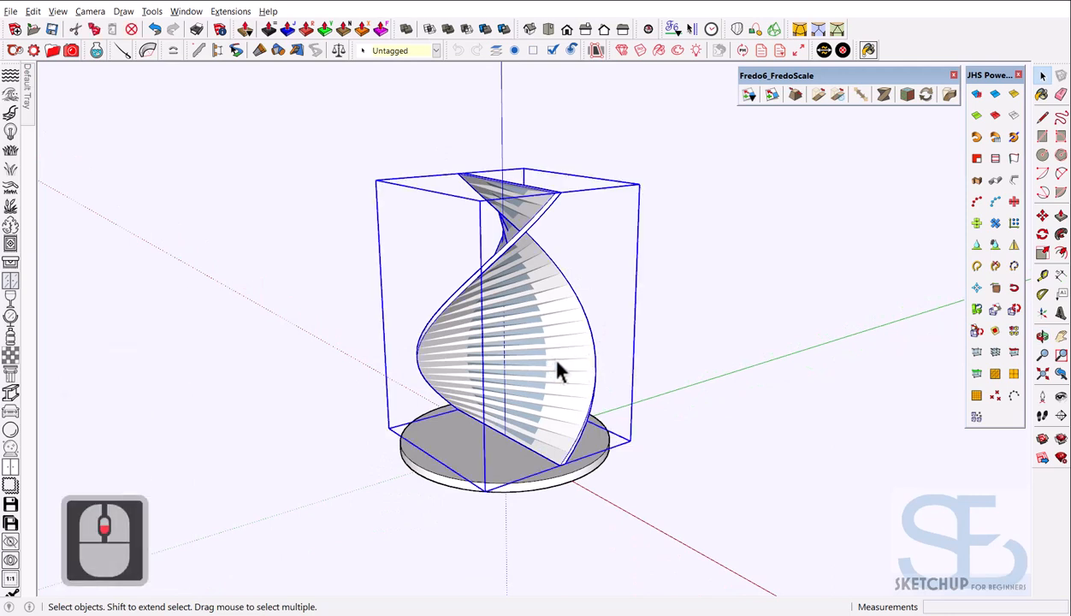
scroll(564, 356, up, 2)
scroll(560, 359, down, 3)
click(565, 357)
click(564, 356)
scroll(558, 351, up, 4)
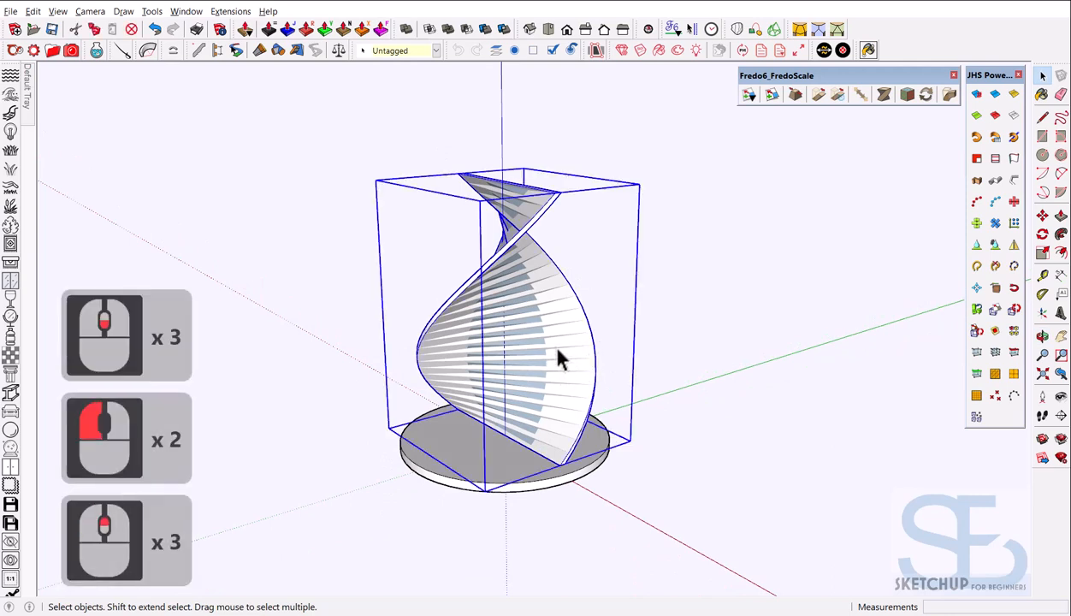
scroll(571, 355, down, 4)
right_click(576, 354)
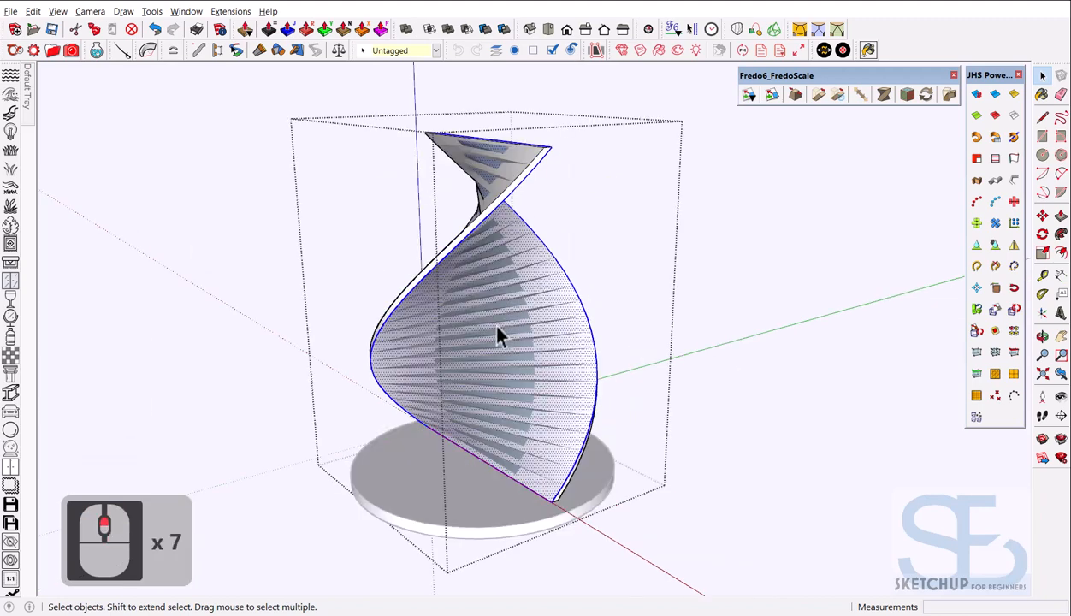
scroll(556, 338, down, 3)
middle_click(560, 346)
scroll(558, 342, up, 3)
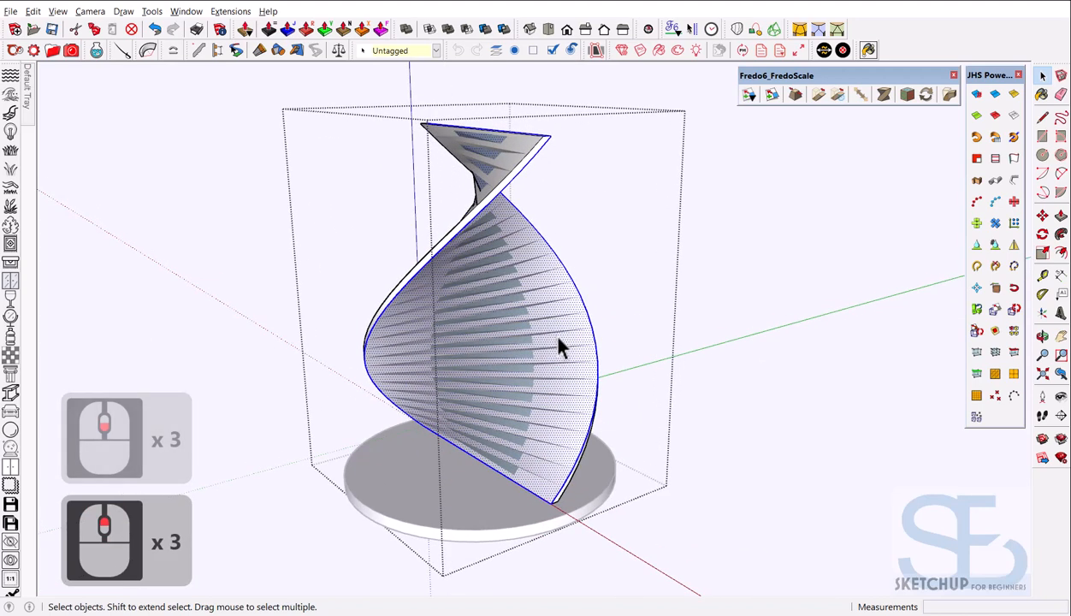
triple_click(564, 346)
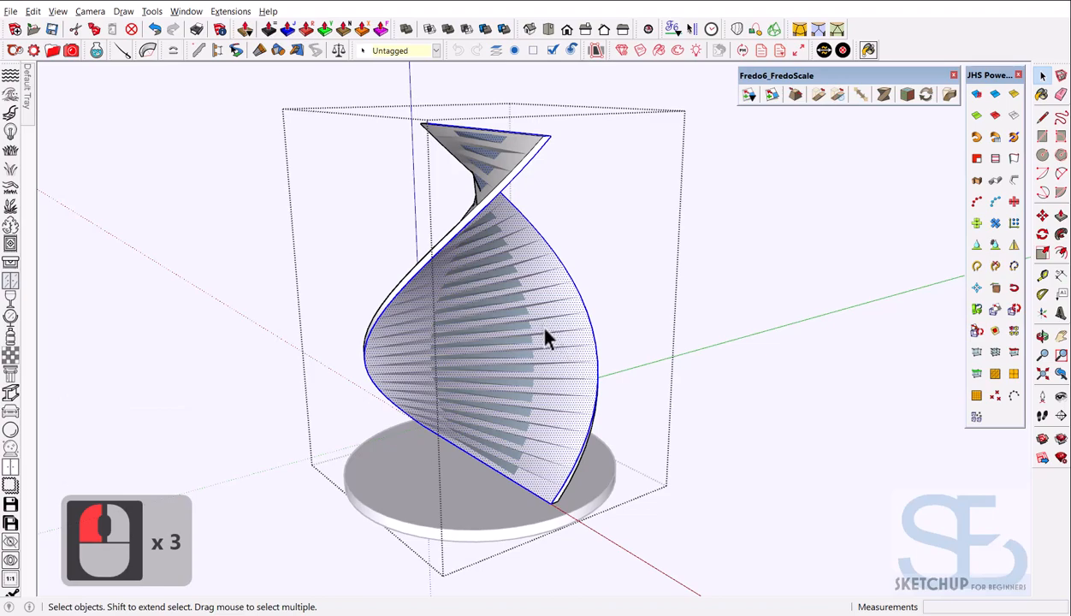
middle_drag(578, 269, 550, 347)
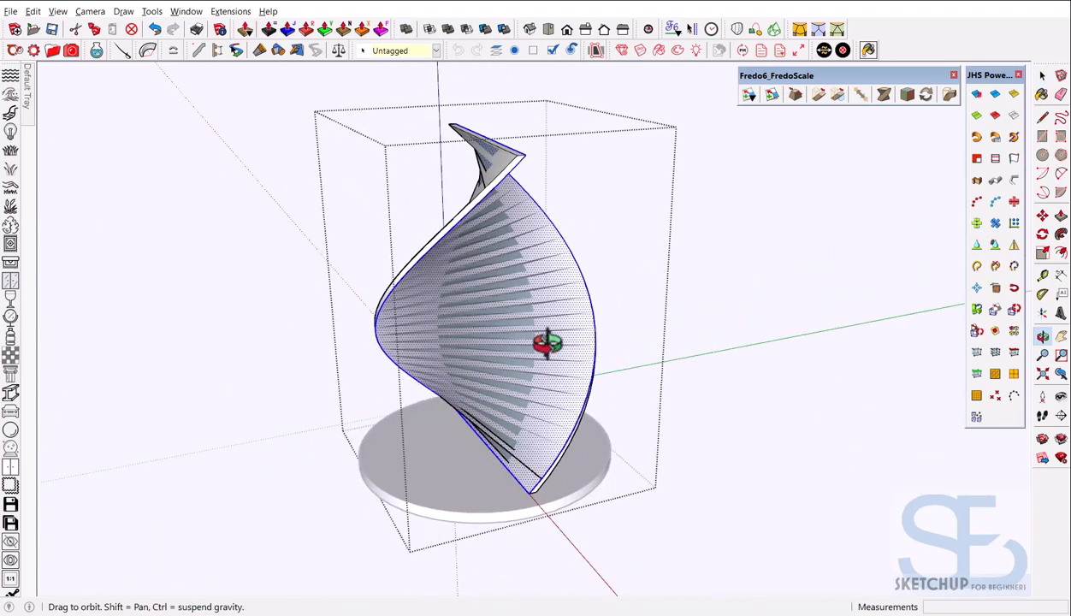
Copy the twisted surface, then exit and hide the spiral group
click(33, 12)
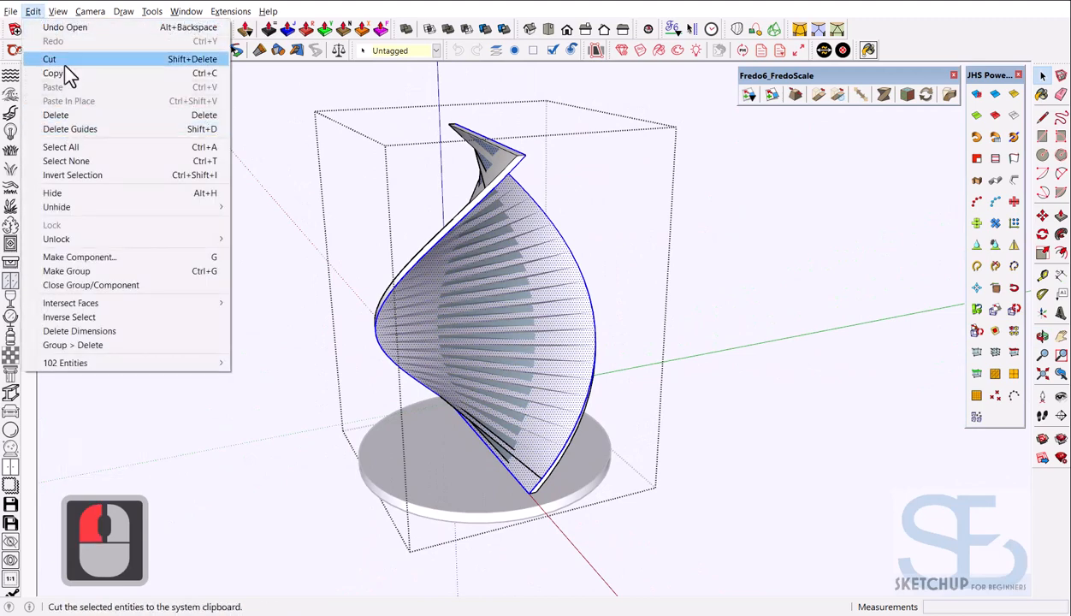
click(53, 72)
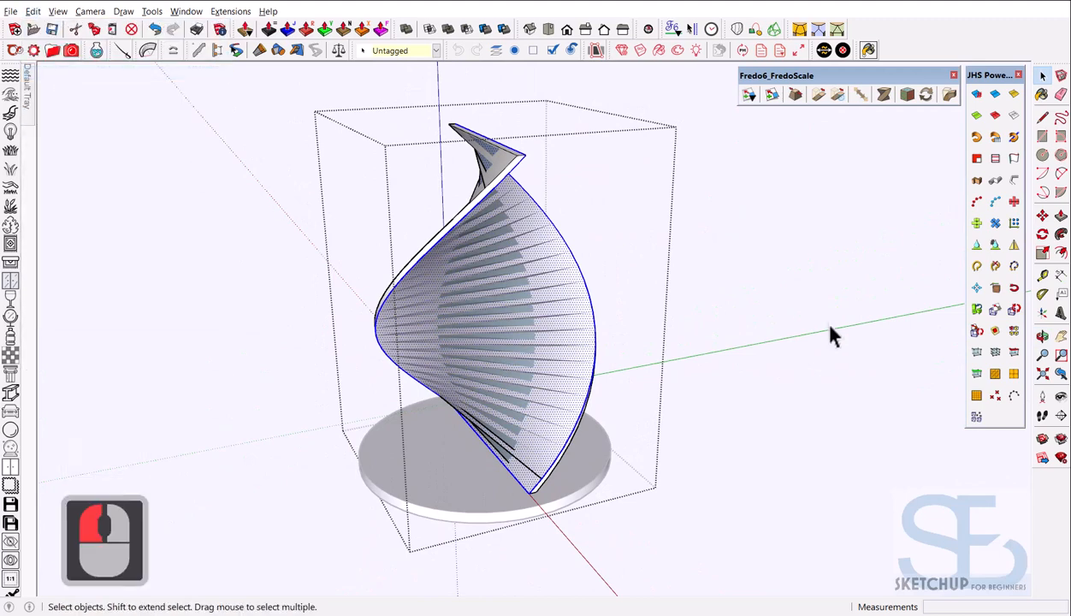
click(736, 270)
click(571, 307)
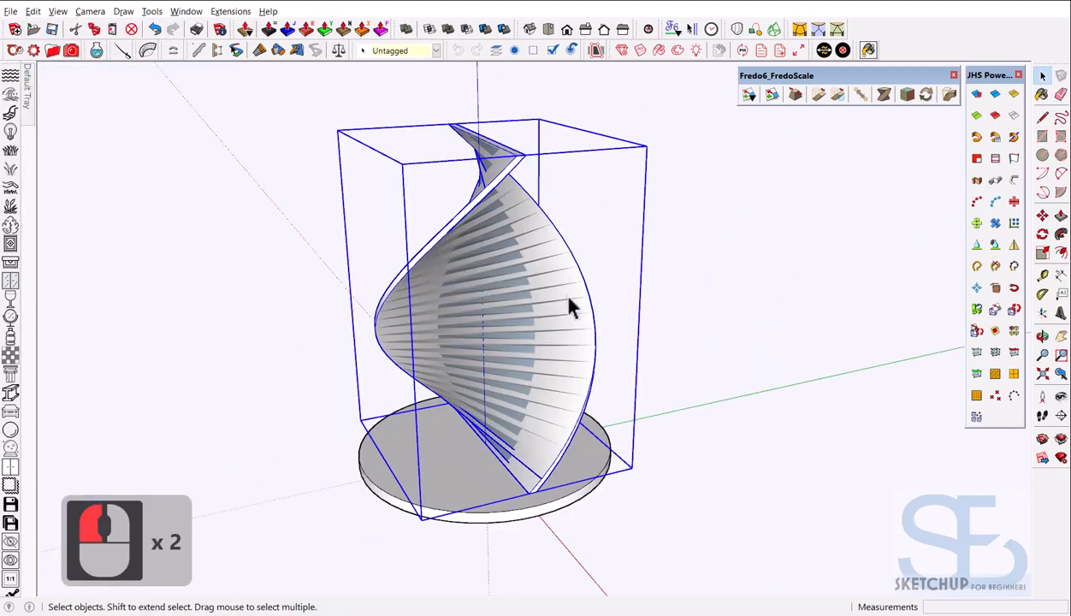
right_click(570, 308)
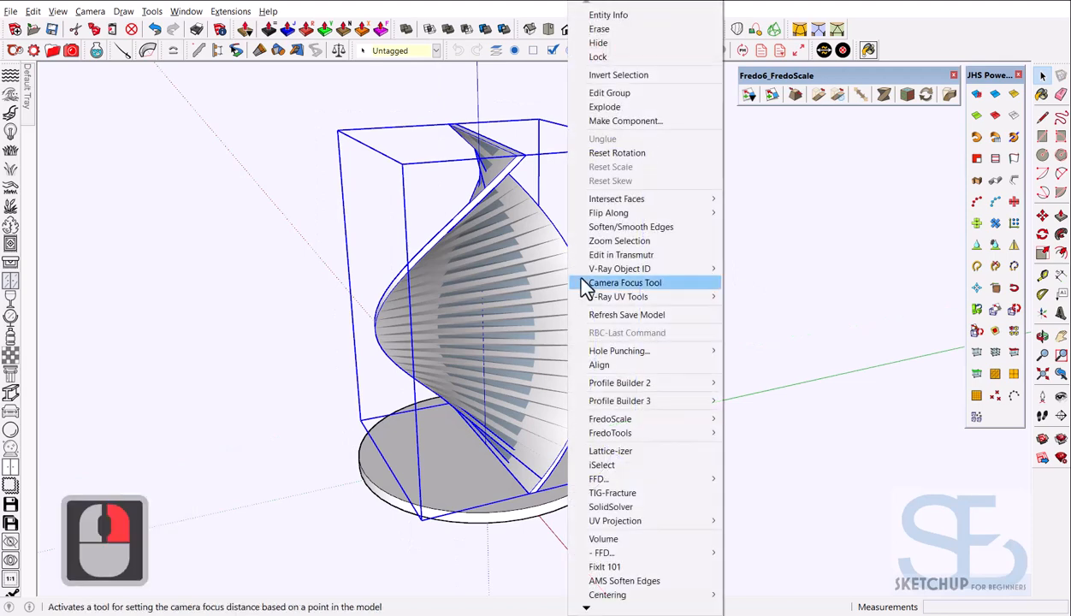
click(608, 45)
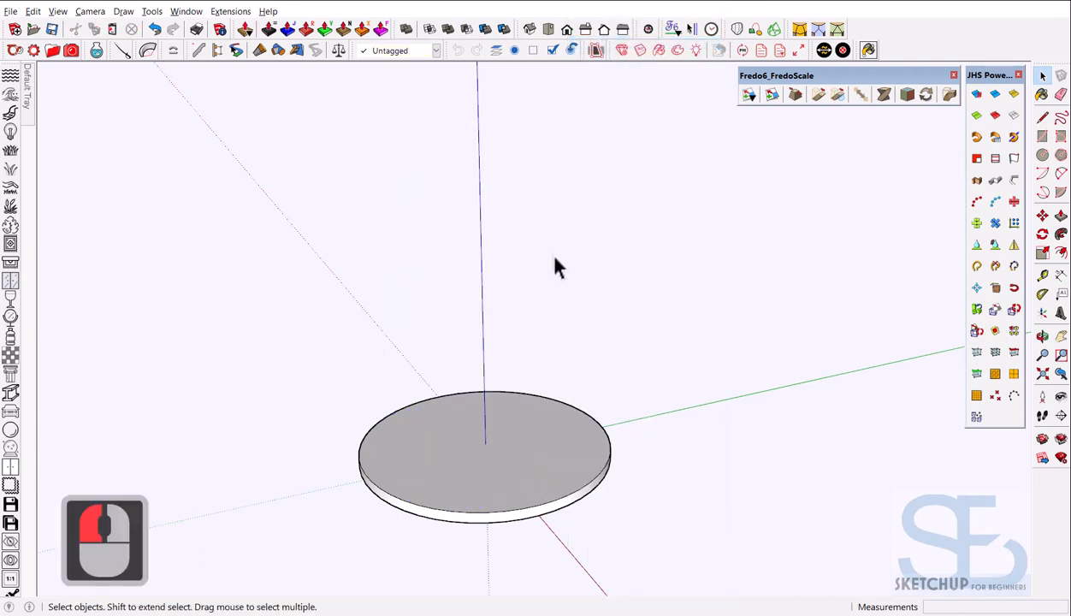
middle_click(537, 275)
middle_click(537, 275)
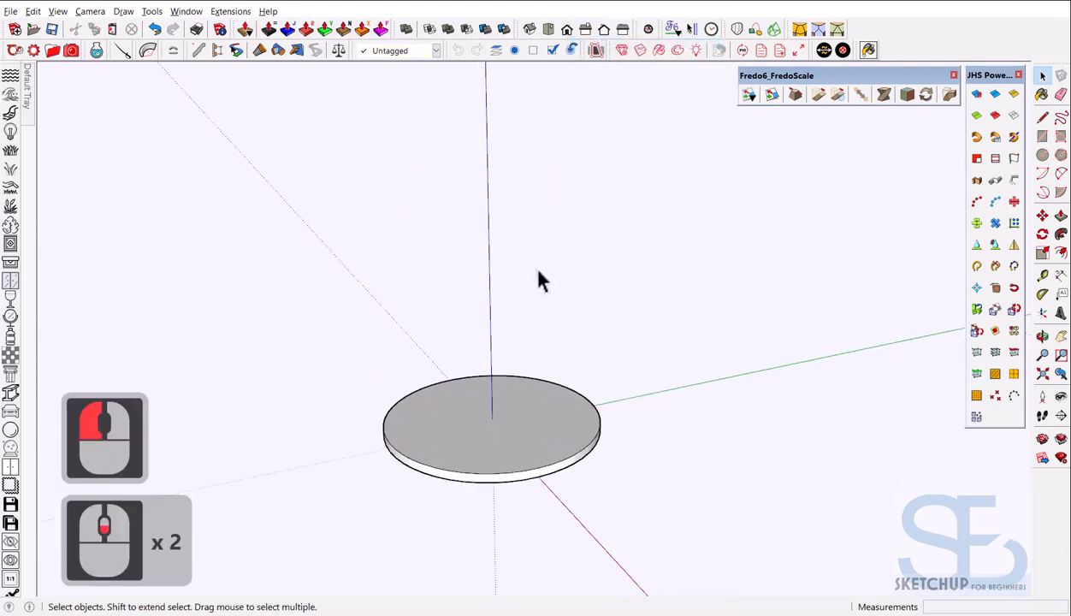
Paste the copied surface in place above the foot plate
click(32, 11)
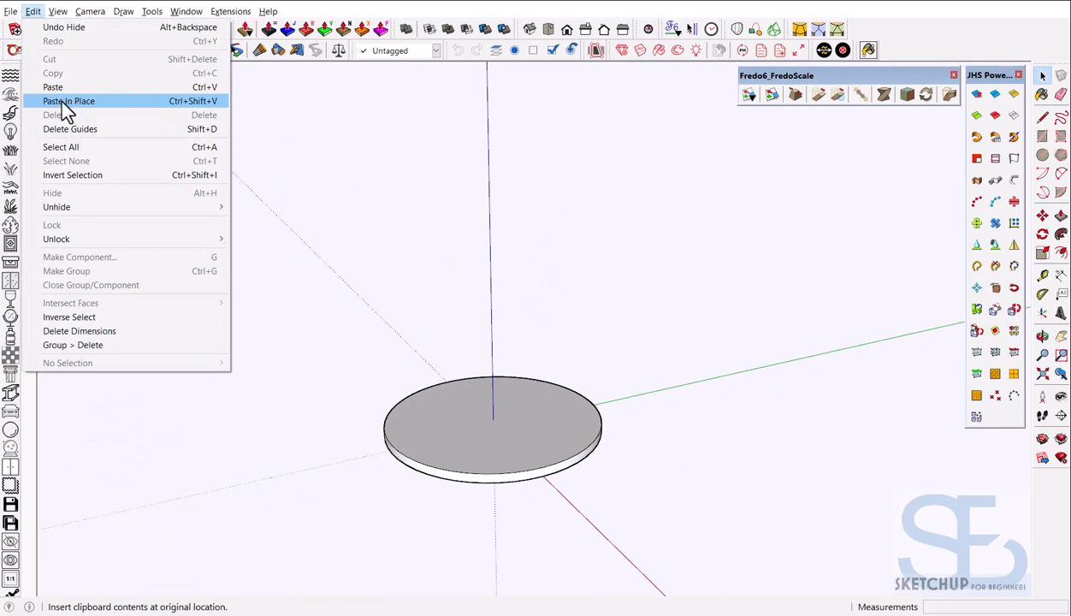
click(395, 334)
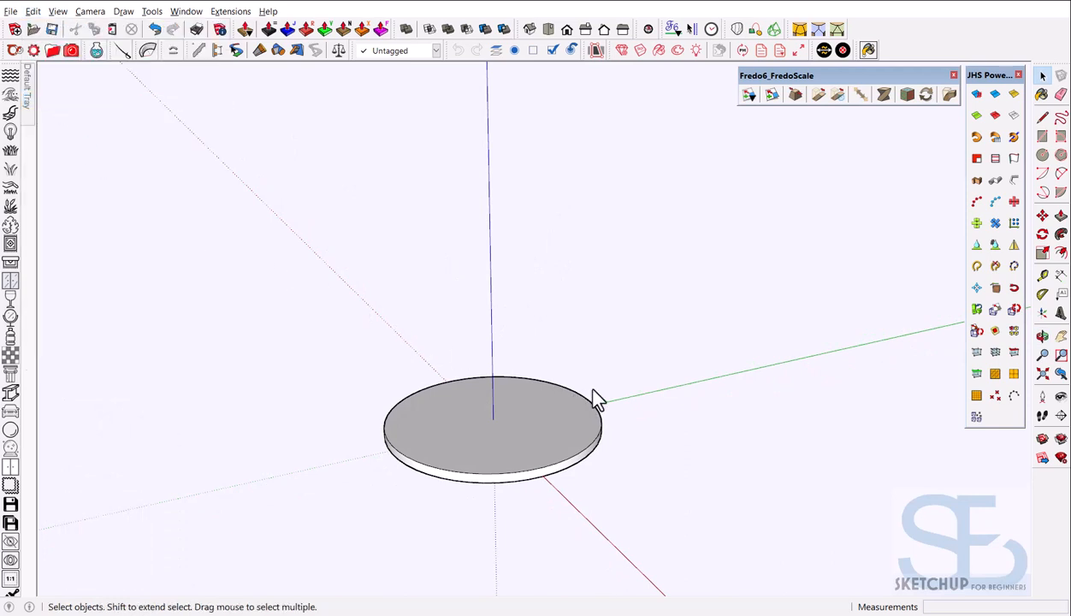
key(ctrl+shift+v)
Convert the pasted surface's soft edges into visible slice lines with Smooth Edges to Quadrants
middle_drag(494, 385, 824, 410)
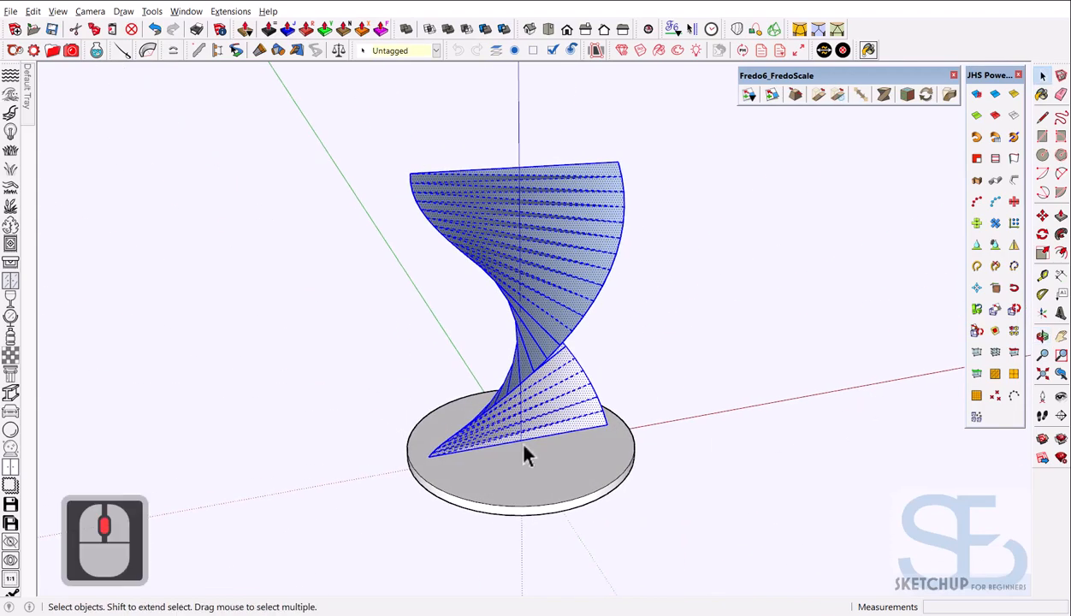
mouse_move(524, 445)
middle_down()
mouse_move(708, 409)
mouse_move(630, 359)
mouse_move(545, 371)
middle_up()
middle_drag(654, 376, 582, 374)
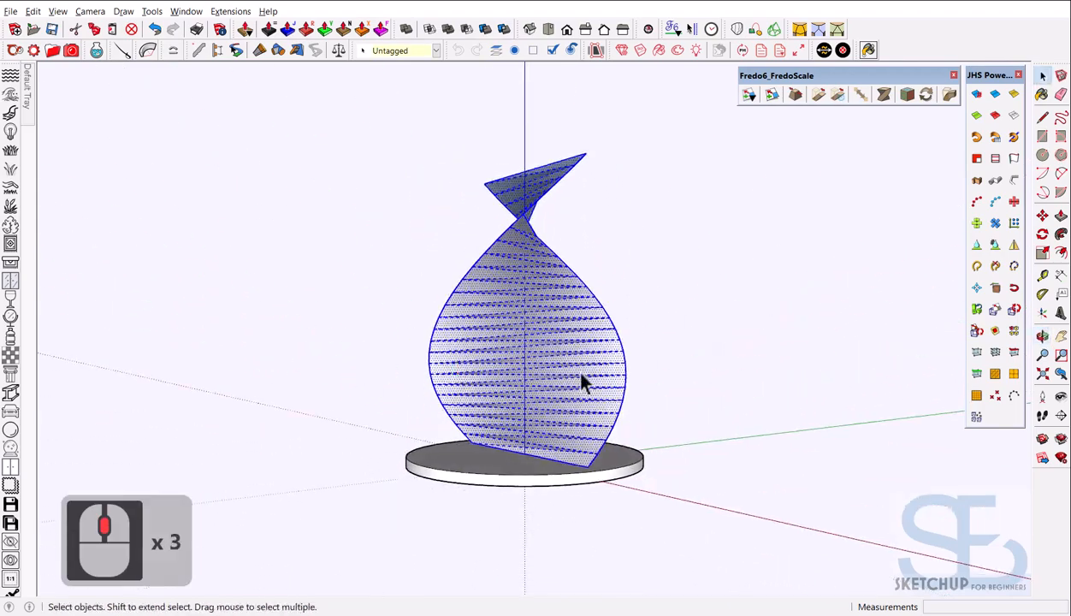
middle_drag(476, 286, 382, 382)
click(694, 384)
mouse_move(692, 383)
middle_down()
mouse_move(643, 390)
mouse_move(610, 308)
middle_up()
click(590, 355)
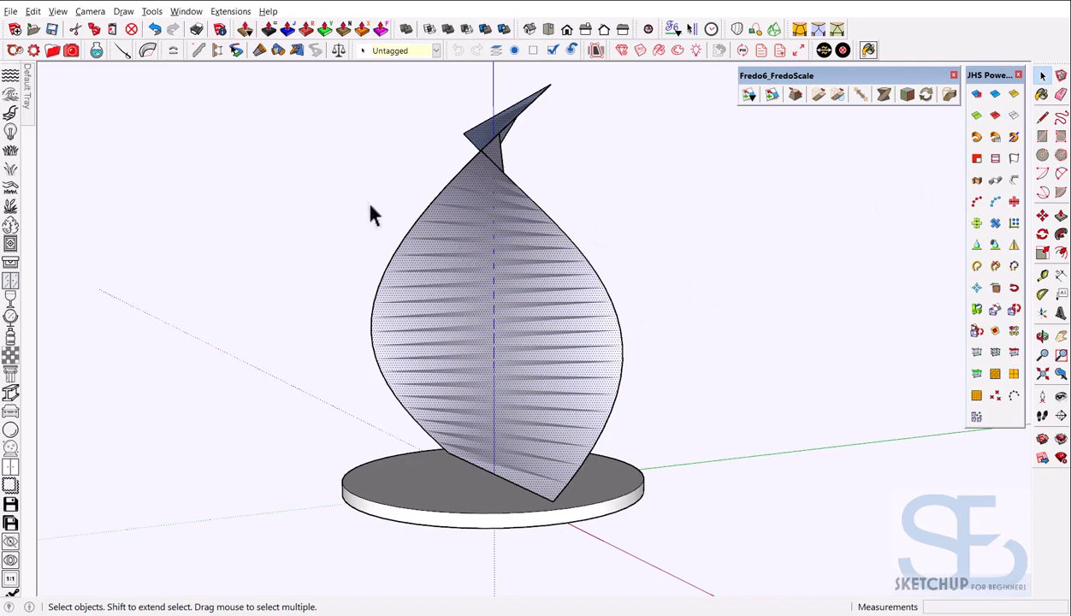
click(992, 111)
middle_drag(603, 344, 789, 437)
middle_drag(633, 432, 545, 366)
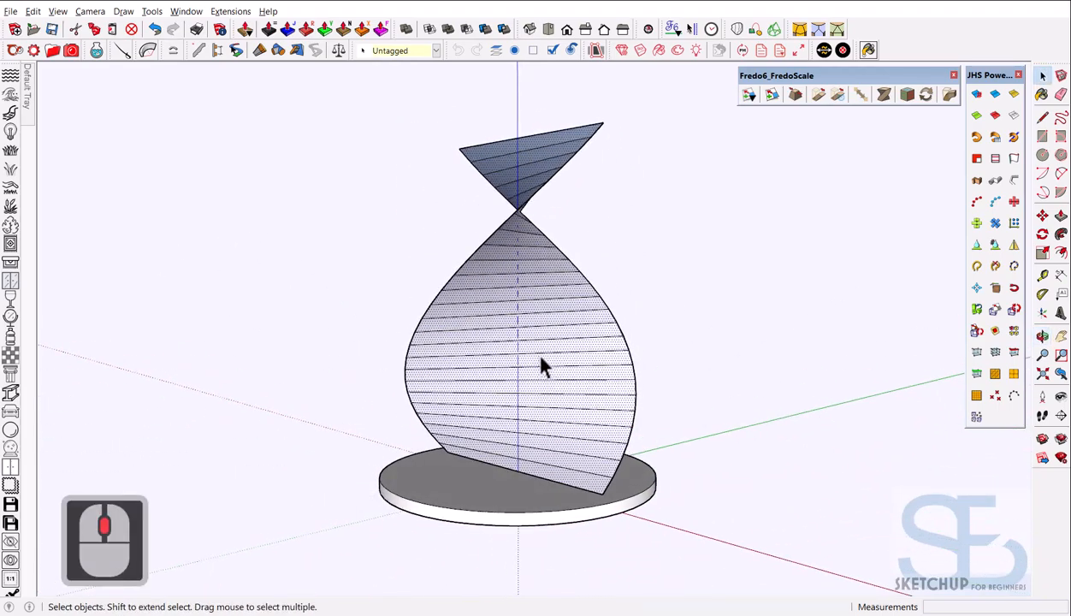
middle_click(549, 364)
middle_click(549, 365)
Delete the twisted surface's faces and orbit until the wireframe spiral looks like an hourglass
key(d)
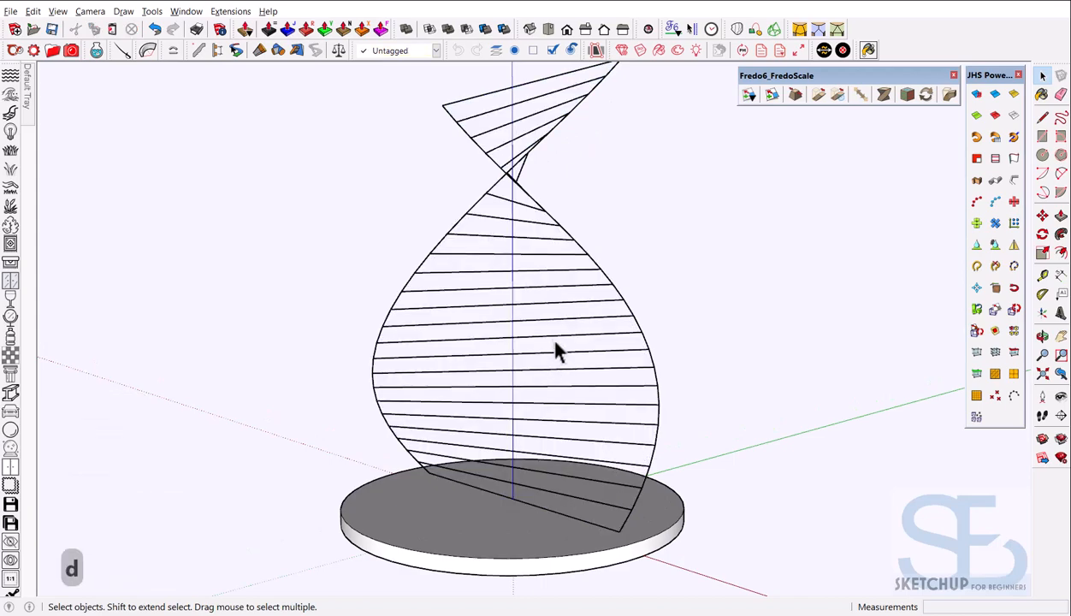
scroll(513, 381, down, 6)
mouse_move(497, 394)
middle_down()
mouse_move(573, 400)
mouse_move(472, 432)
mouse_move(760, 406)
mouse_move(395, 379)
middle_up()
middle_drag(569, 385, 592, 342)
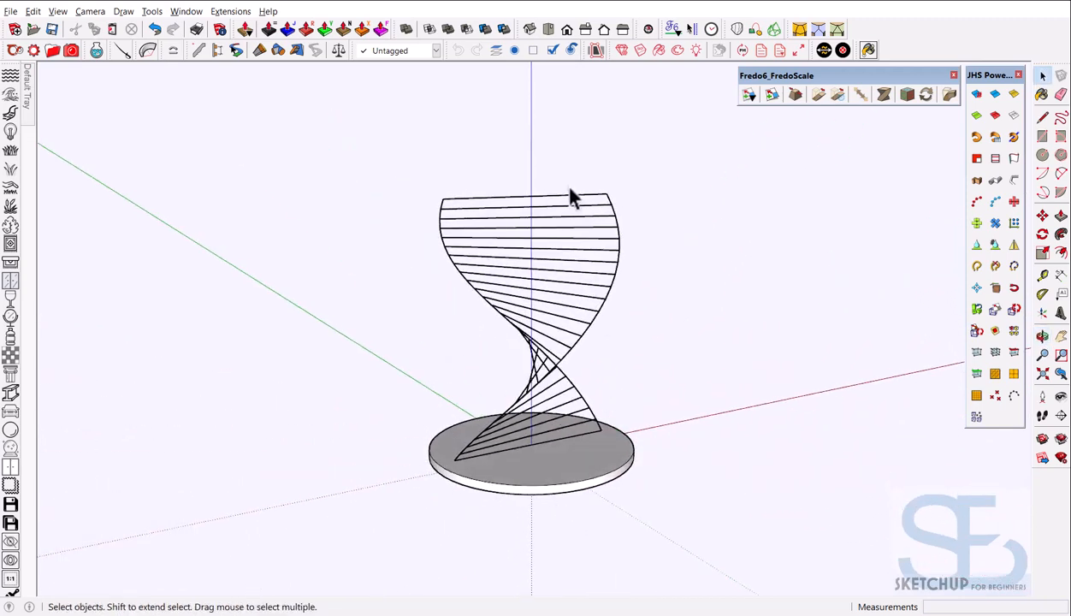
middle_drag(588, 300, 614, 250)
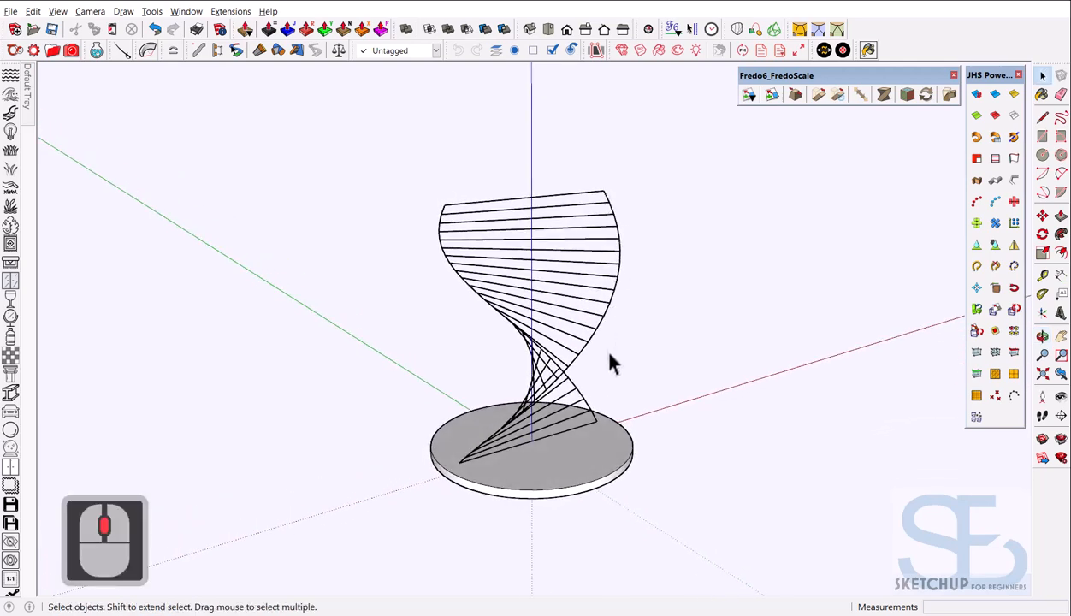
middle_drag(514, 445, 530, 235)
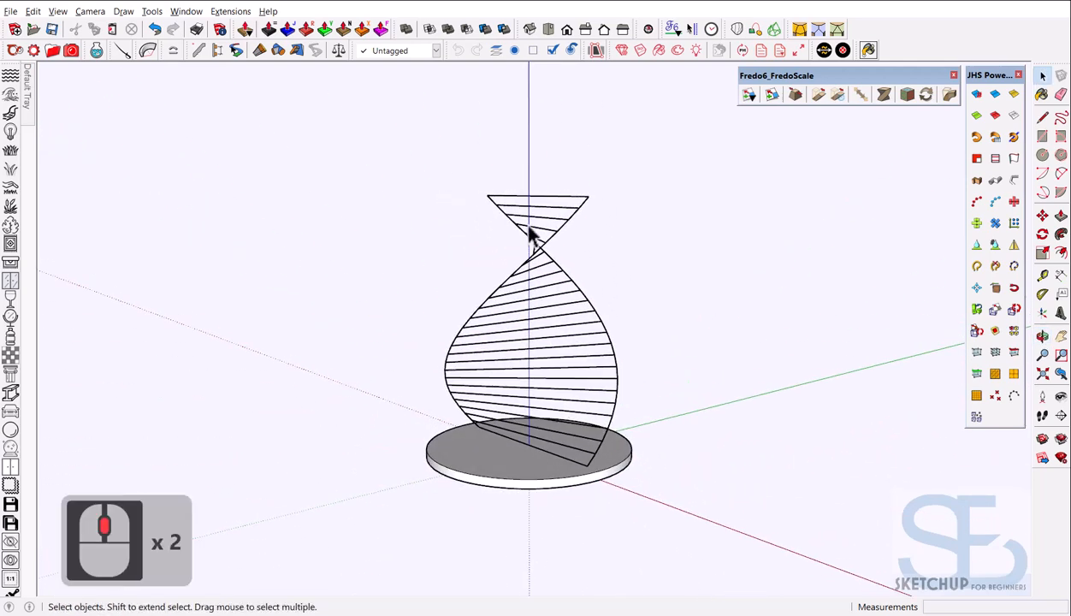
middle_drag(478, 393, 721, 394)
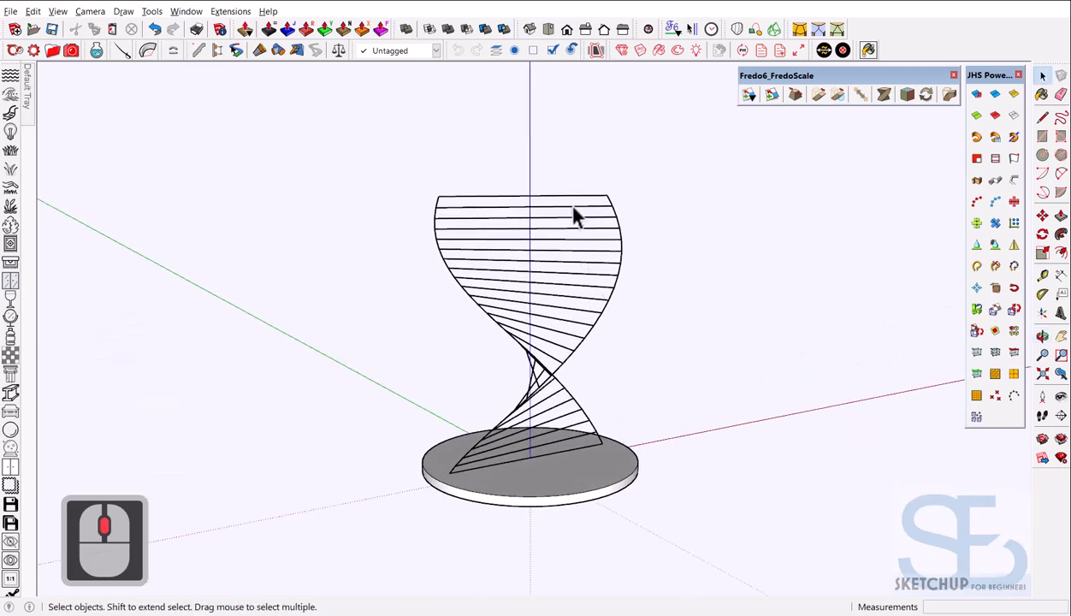
middle_drag(524, 339, 590, 435)
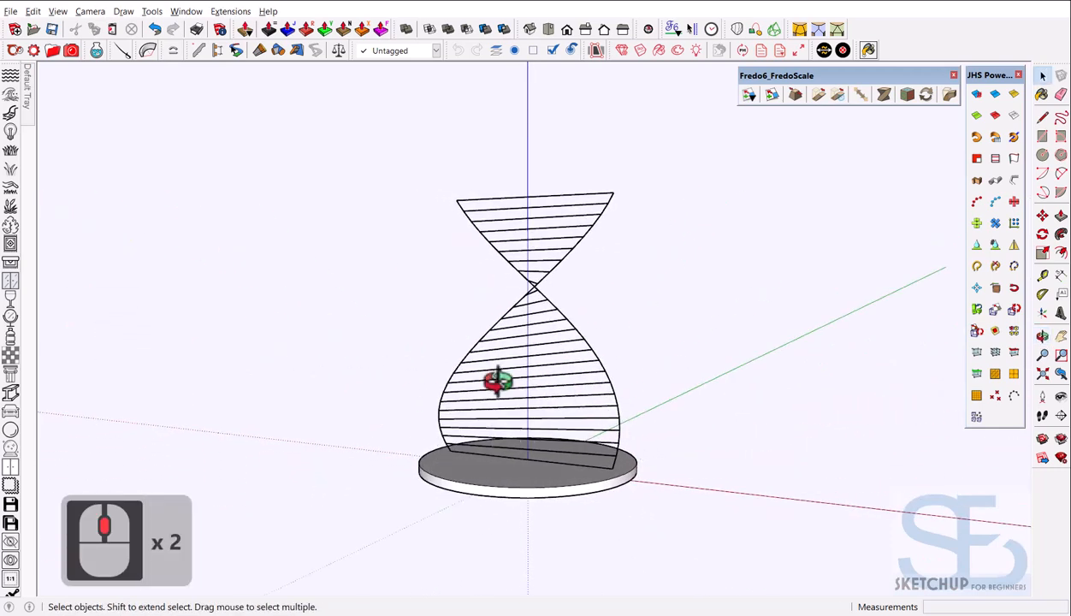
scroll(578, 434, up, 2)
middle_drag(497, 380, 451, 452)
scroll(579, 434, up, 1)
scroll(599, 425, down, 3)
scroll(549, 384, up, 5)
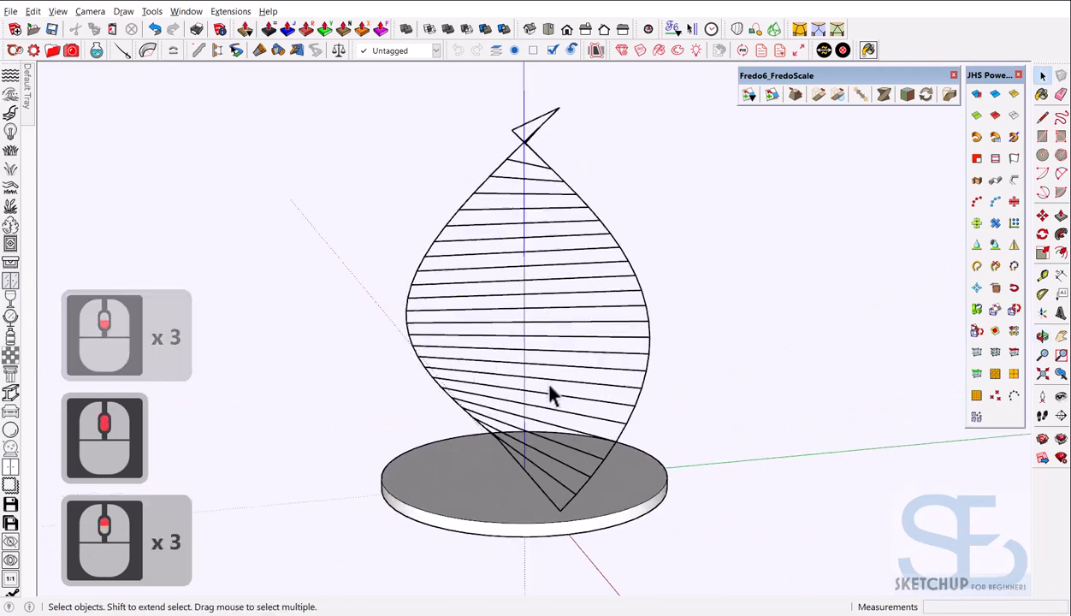
scroll(556, 387, down, 3)
middle_drag(619, 404, 563, 266)
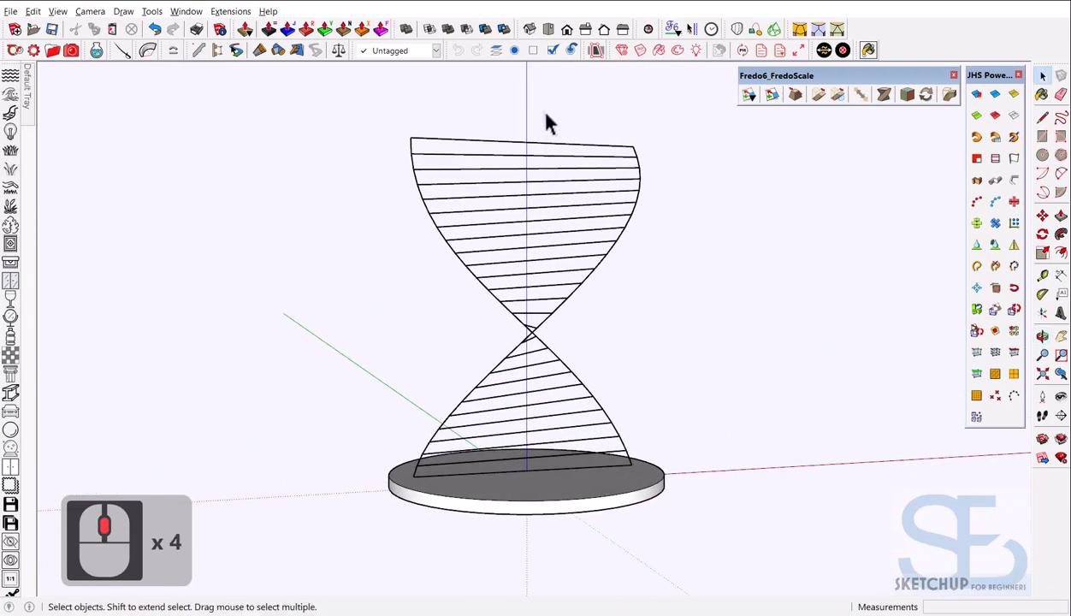
Crossing-select the upper spiral edges, then start removing the upper rungs from the selection
drag(547, 124, 657, 466)
scroll(605, 374, down, 2)
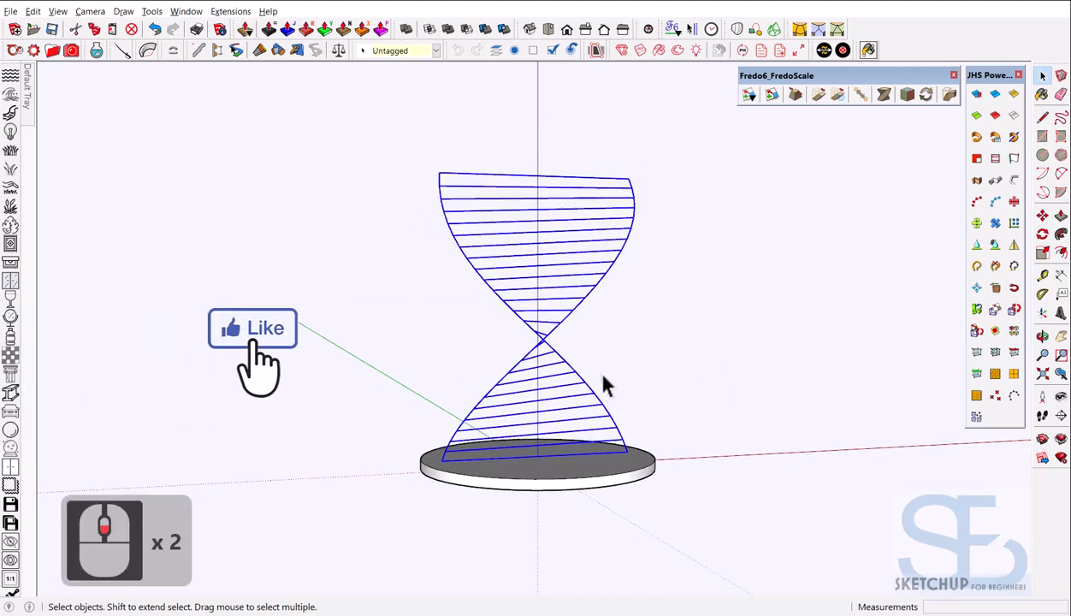
middle_drag(630, 400, 718, 472)
scroll(539, 344, up, 2)
middle_drag(539, 351, 578, 244)
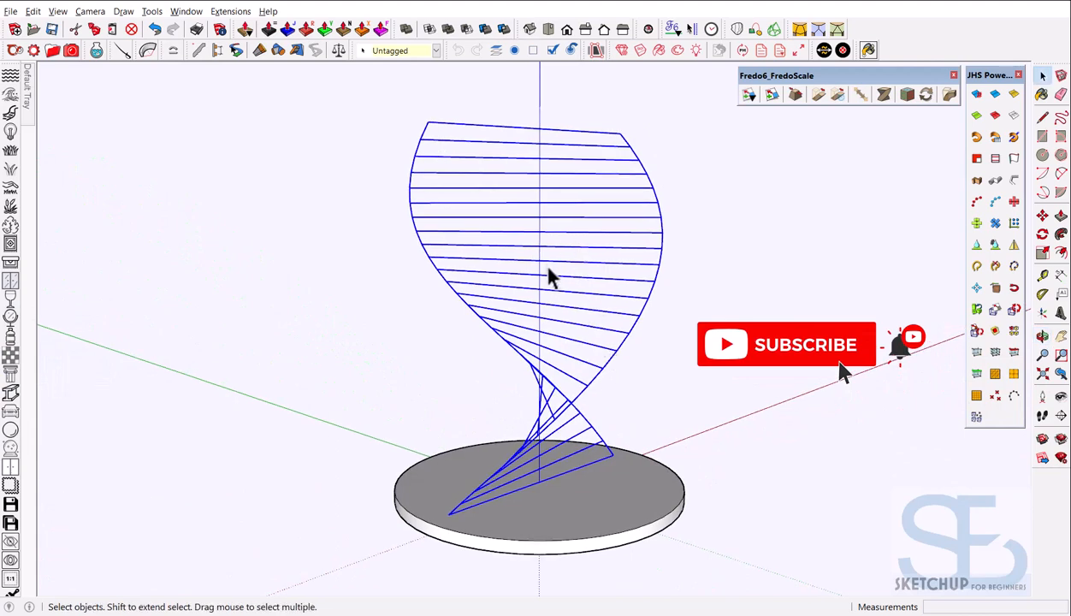
drag(578, 274, 554, 291)
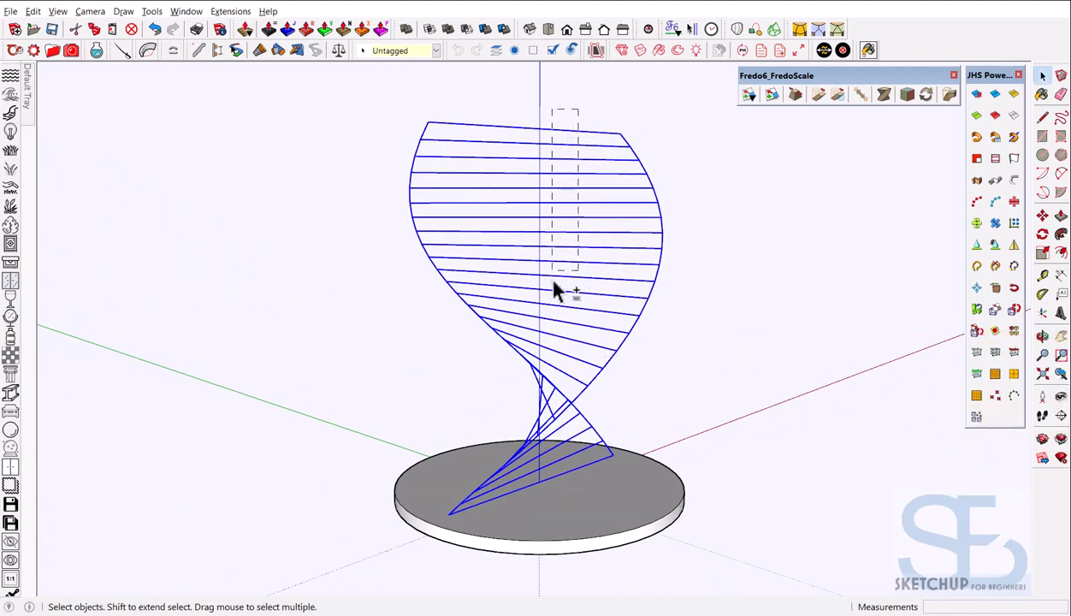
Deselect the upper rungs, lower rungs and base disc so only the two spiral curves stay selected
shift+drag(553, 372, 553, 372)
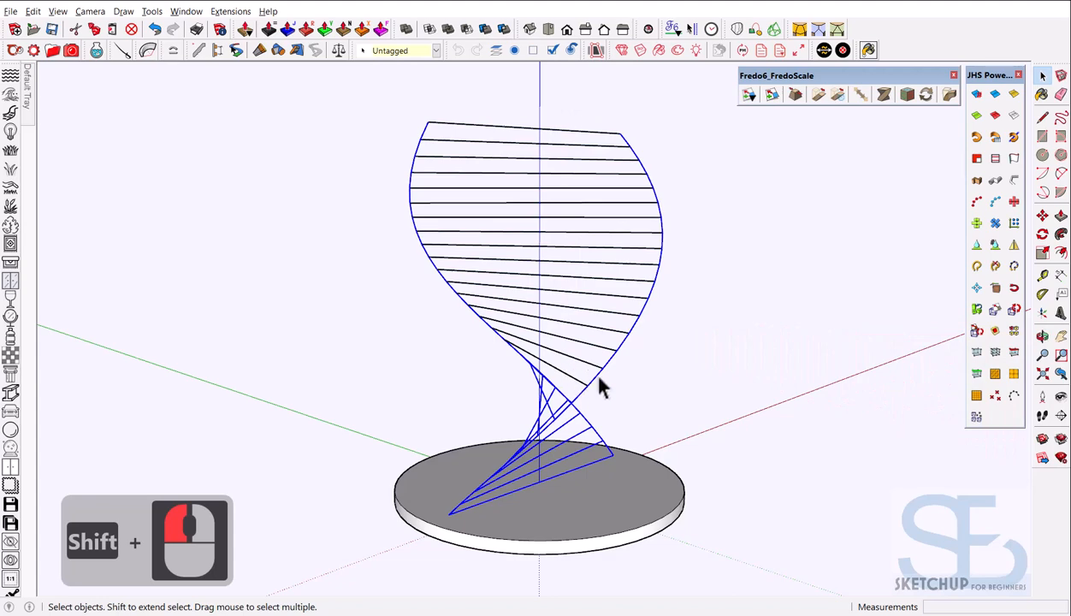
middle_drag(599, 387, 528, 394)
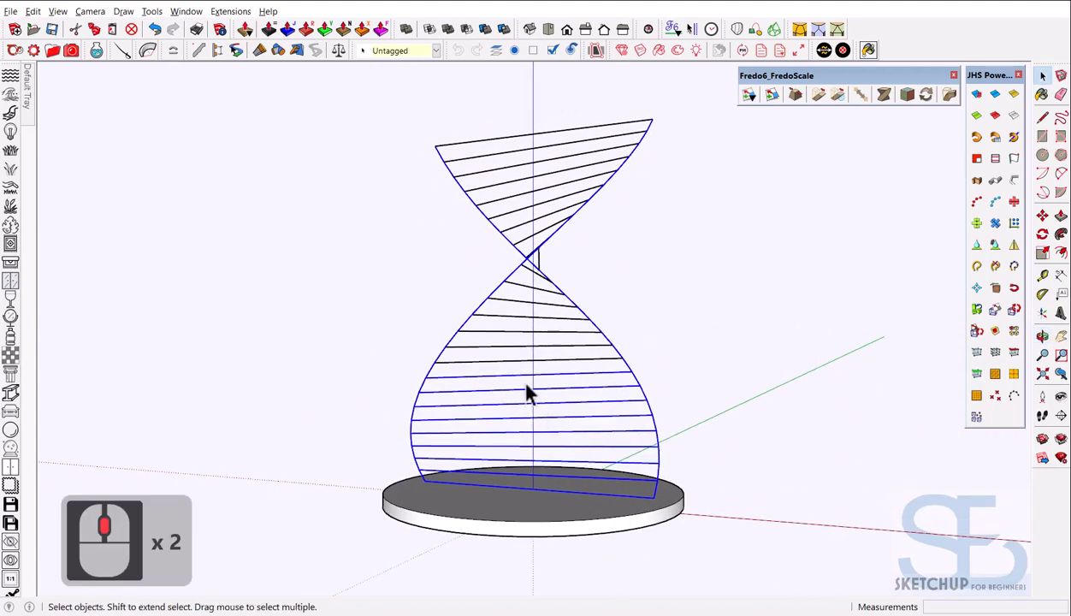
drag(519, 350, 508, 427)
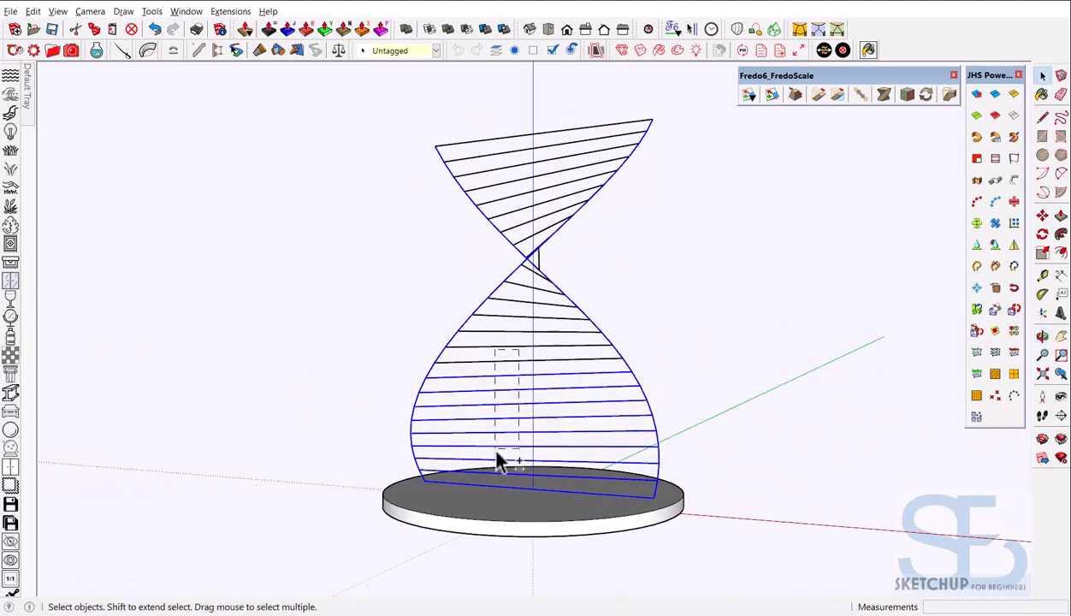
shift+drag(491, 466, 490, 470)
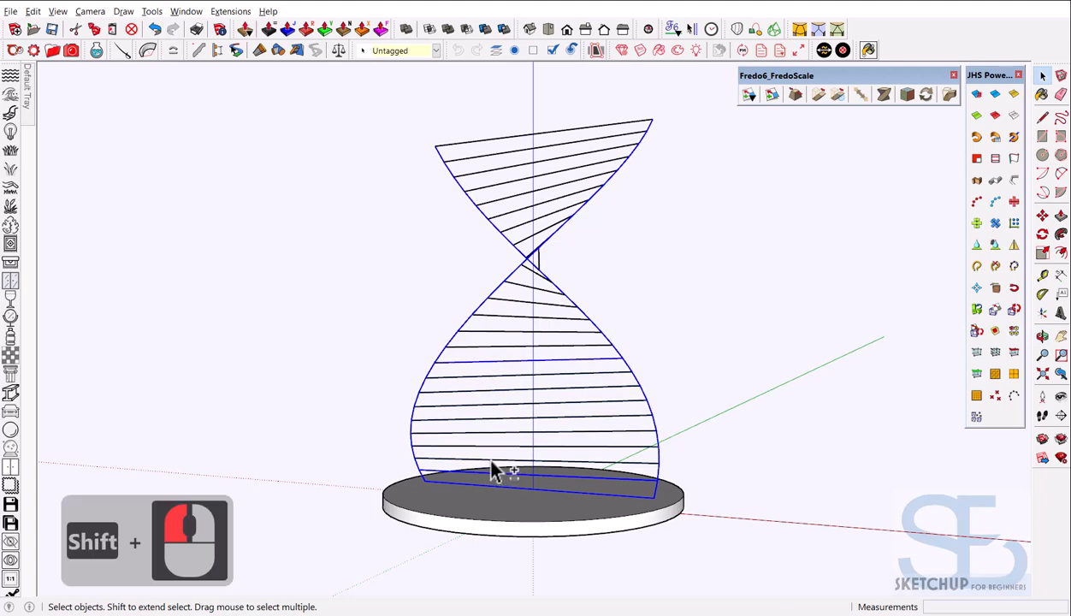
shift+click(511, 365)
shift+click(512, 366)
scroll(514, 490, up, 7)
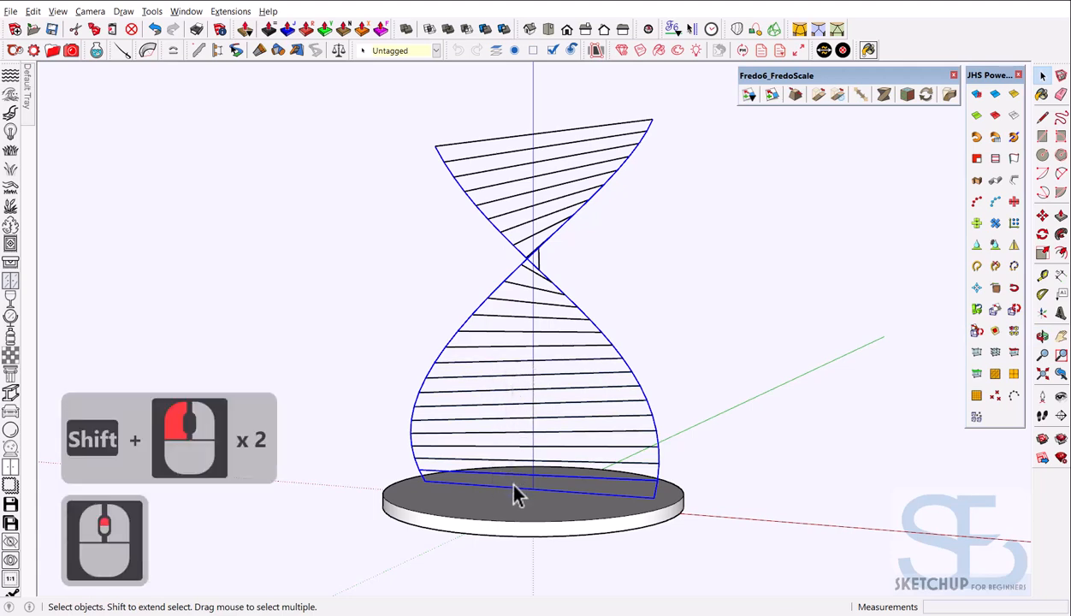
shift+click(505, 513)
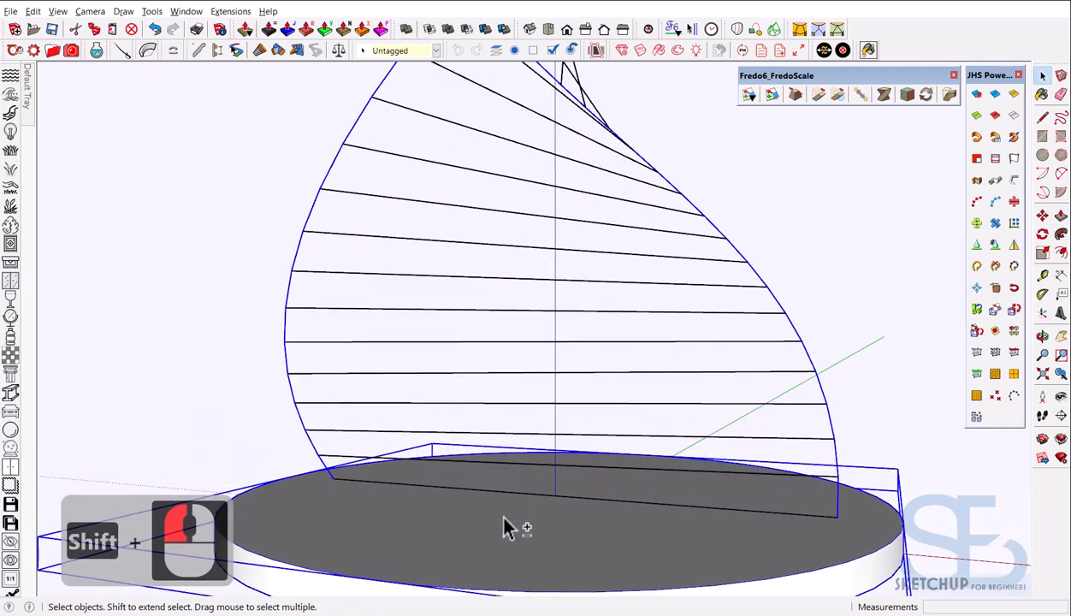
shift+click(491, 531)
scroll(547, 437, down, 7)
middle_drag(600, 450, 425, 471)
scroll(624, 415, down, 2)
Delete the selected spiral curves and zoom in on the lowest rung lines above the disc
key(d)
scroll(644, 397, down, 5)
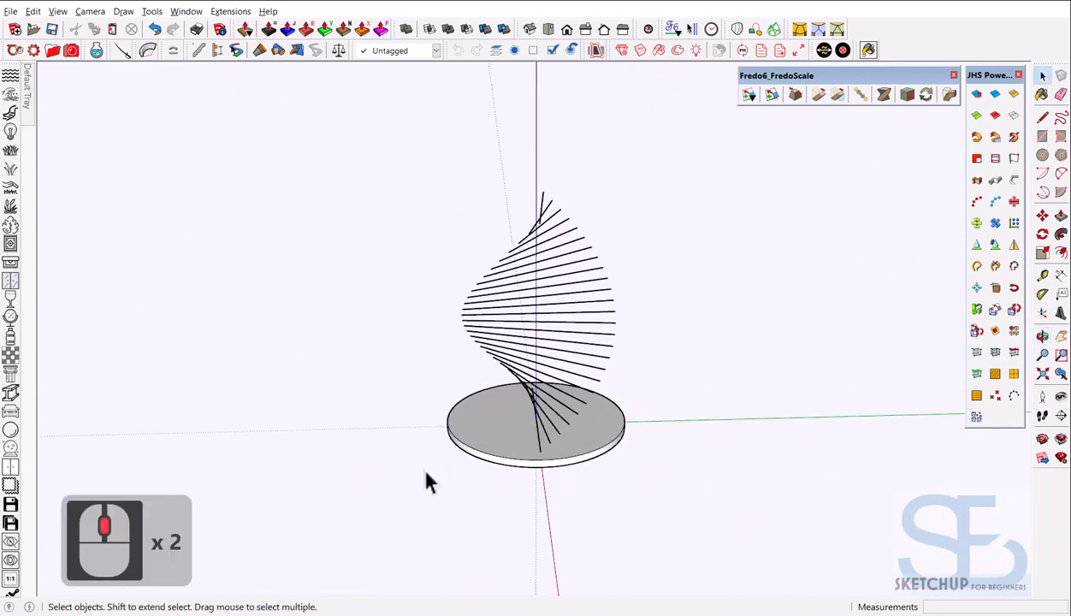
scroll(527, 441, up, 4)
middle_drag(526, 441, 716, 483)
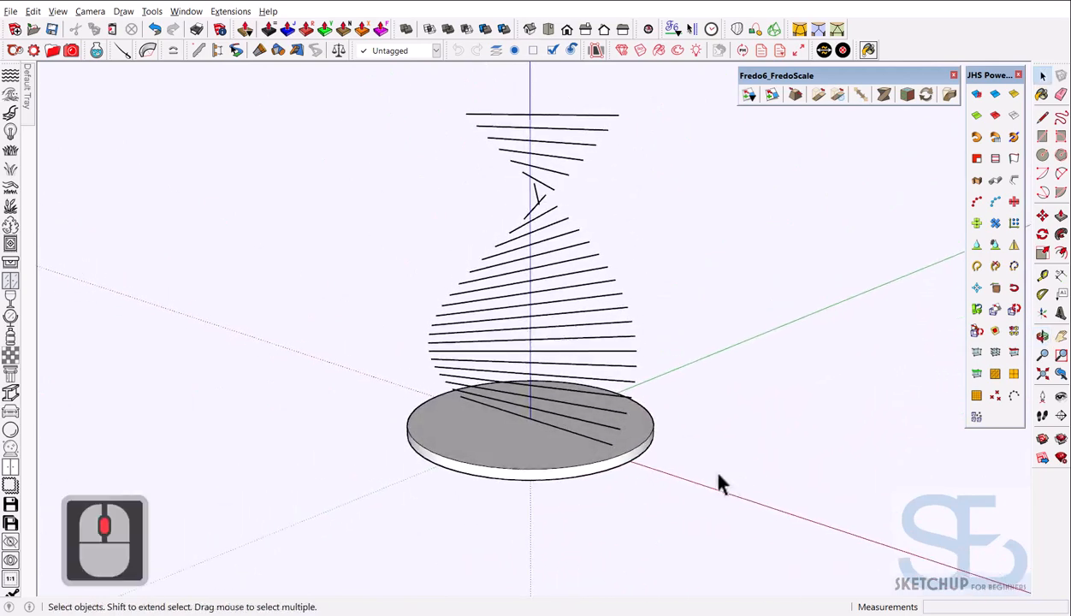
scroll(581, 446, up, 3)
scroll(586, 445, up, 1)
scroll(591, 443, down, 5)
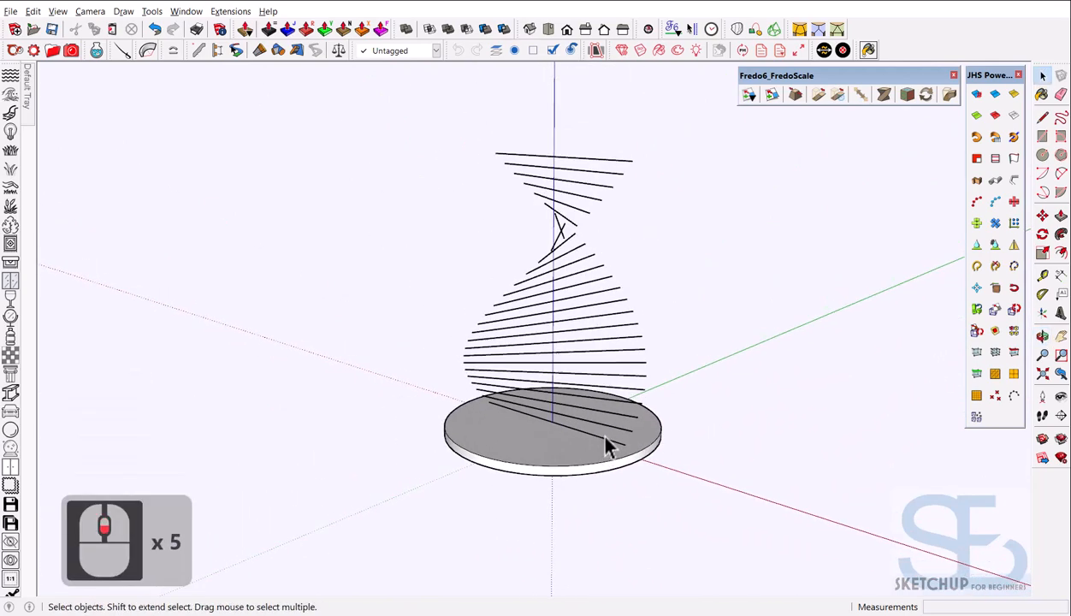
scroll(609, 446, up, 4)
mouse_move(621, 457)
middle_down()
mouse_move(566, 469)
mouse_move(602, 466)
middle_up()
scroll(603, 469, up, 7)
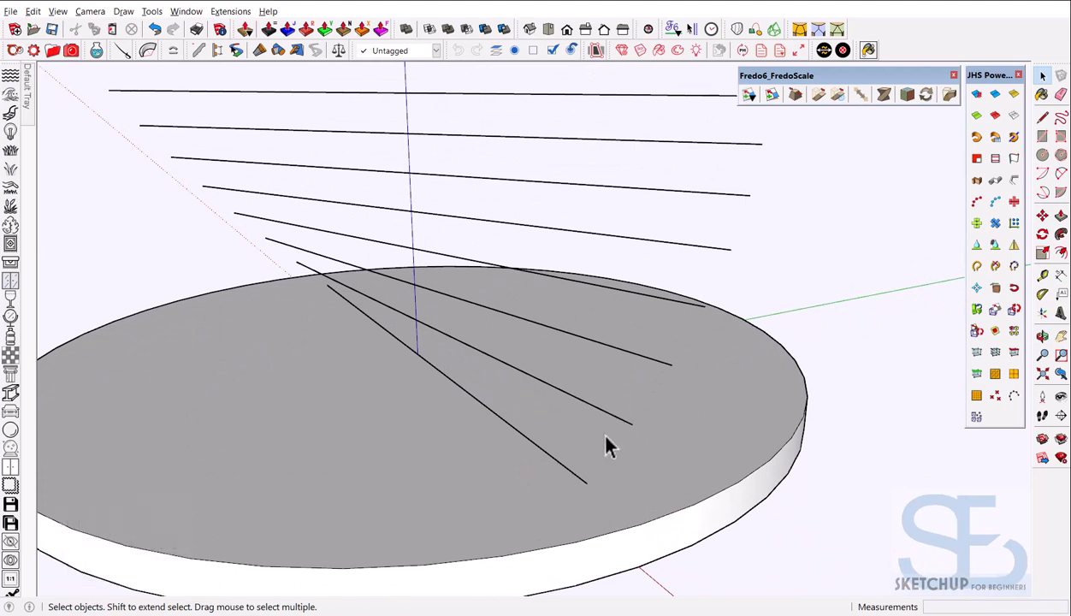
scroll(556, 412, down, 2)
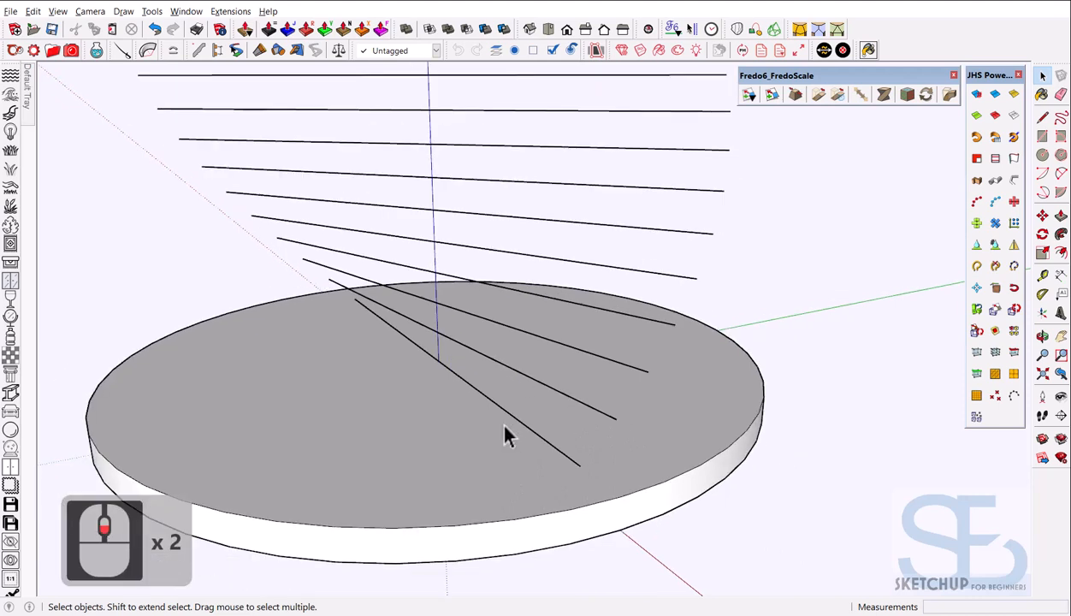
With Tape Measure, mark a point 29 mm straight up from the lowest line's endpoint
key(t)
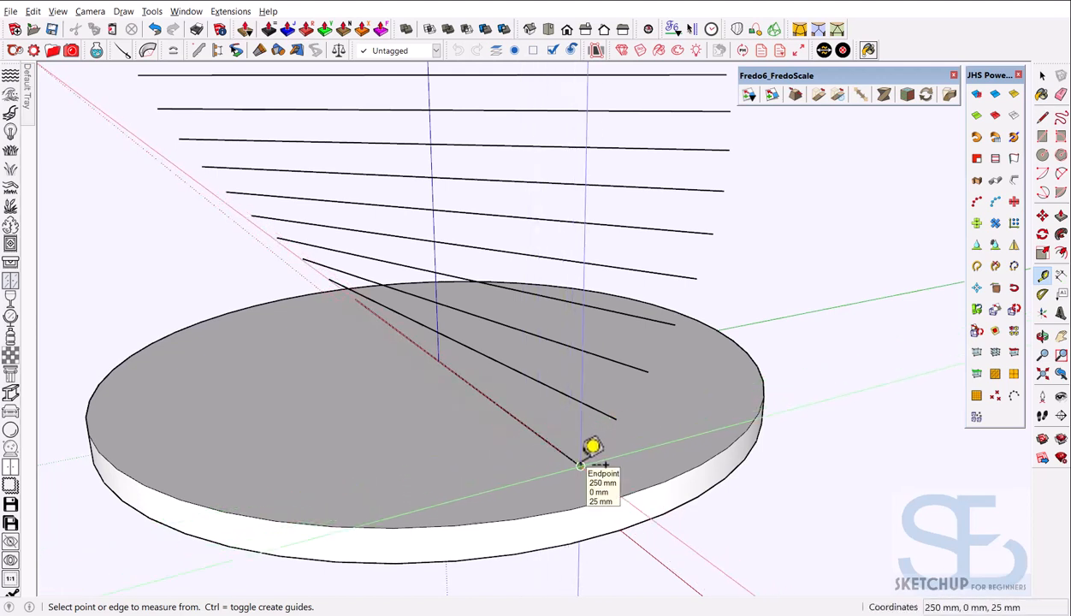
click(580, 464)
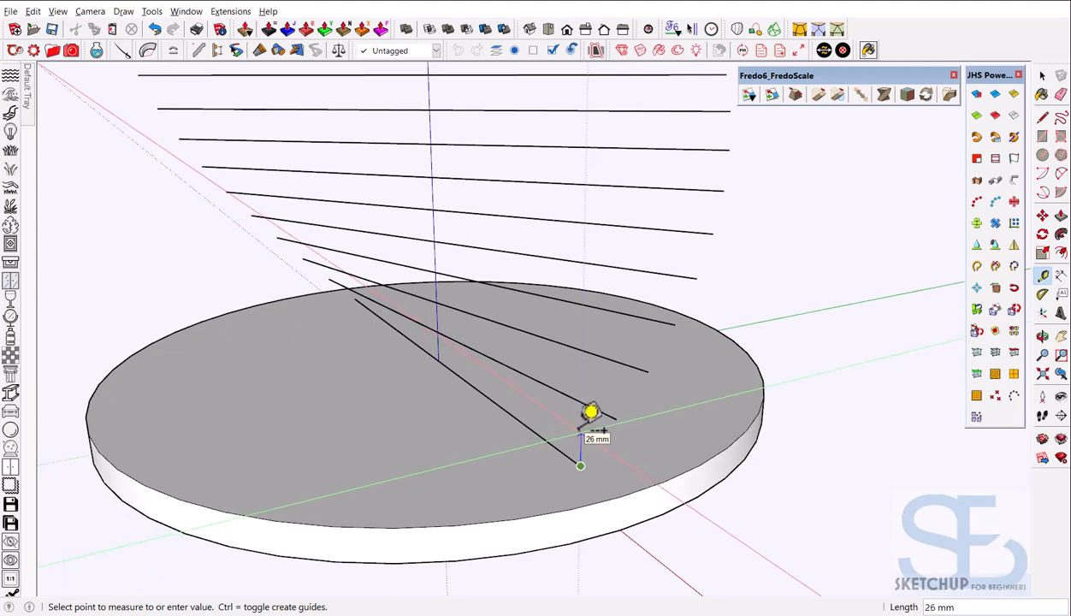
click(582, 422)
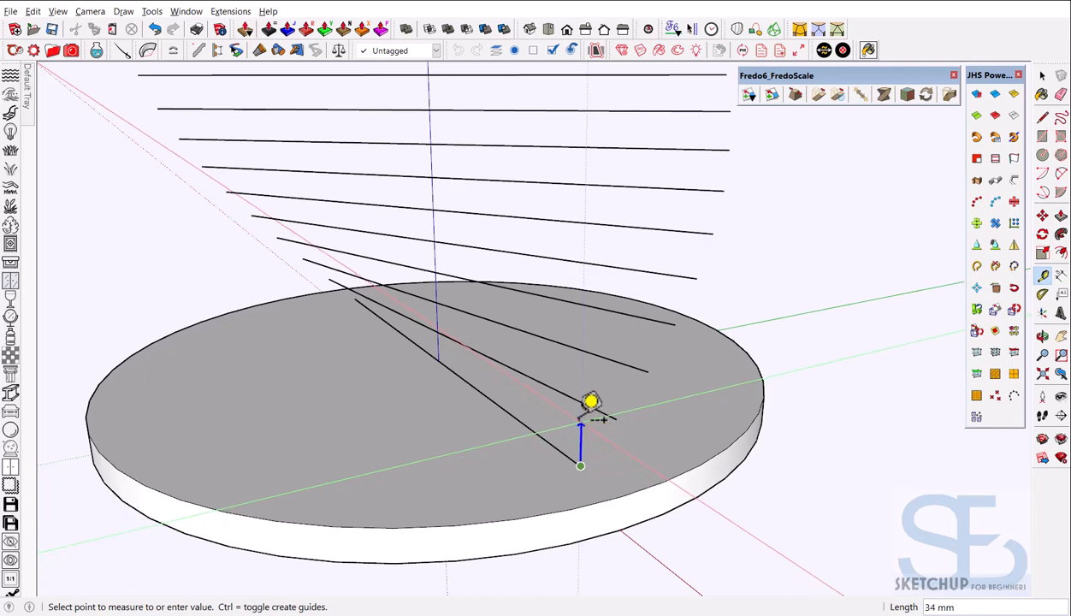
text(29)
key(Return)
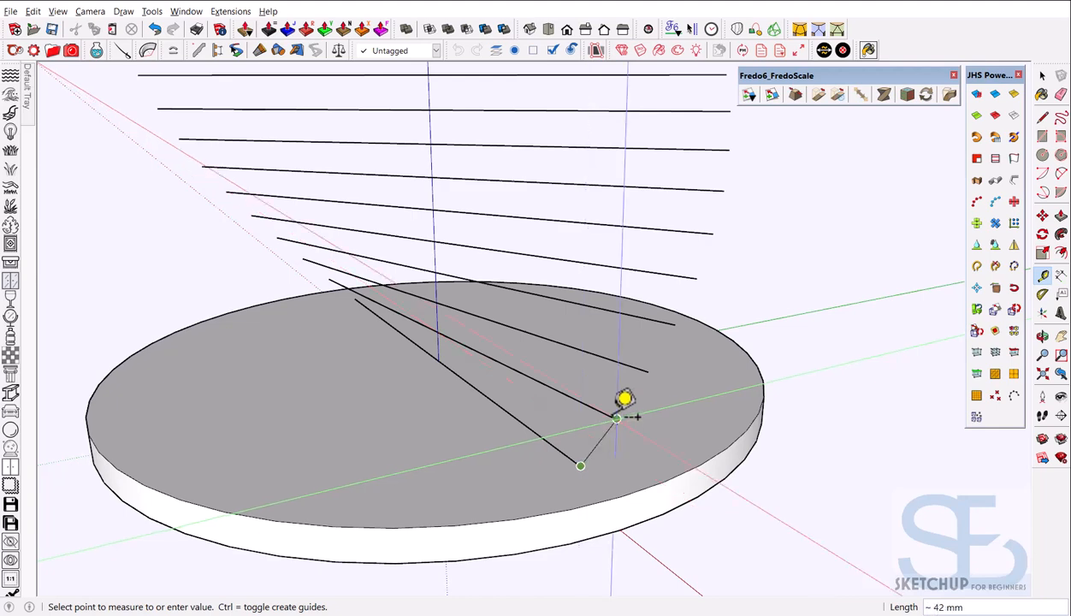
key(space)
scroll(595, 405, down, 9)
middle_drag(545, 461, 626, 453)
scroll(621, 443, up, 2)
scroll(511, 431, down, 4)
scroll(557, 451, up, 4)
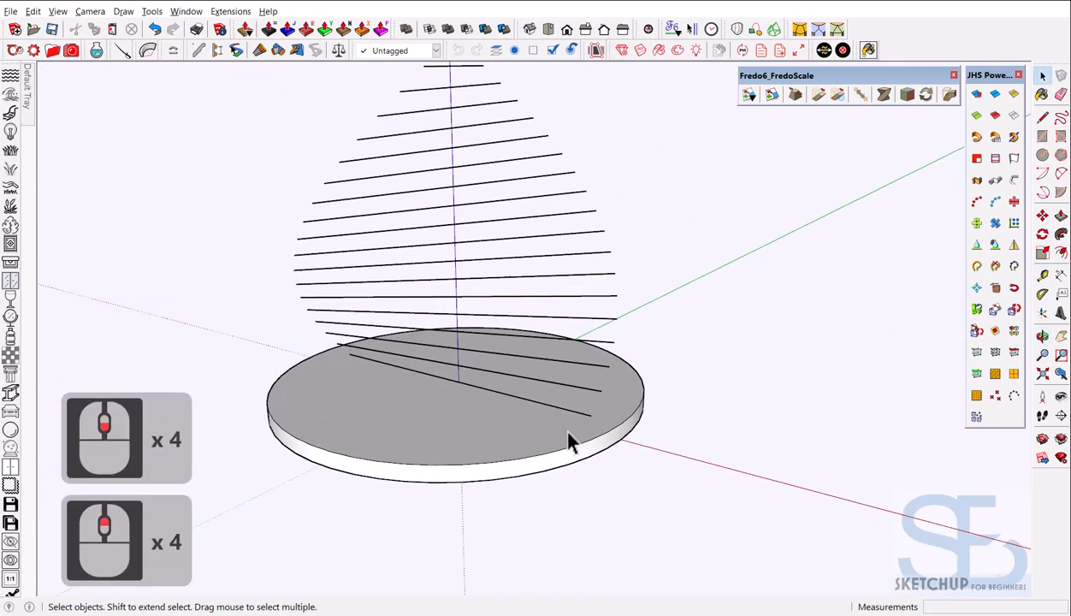
Select the lowest slat line on the disc and bring up the round table reference image
click(584, 419)
scroll(538, 454, down, 6)
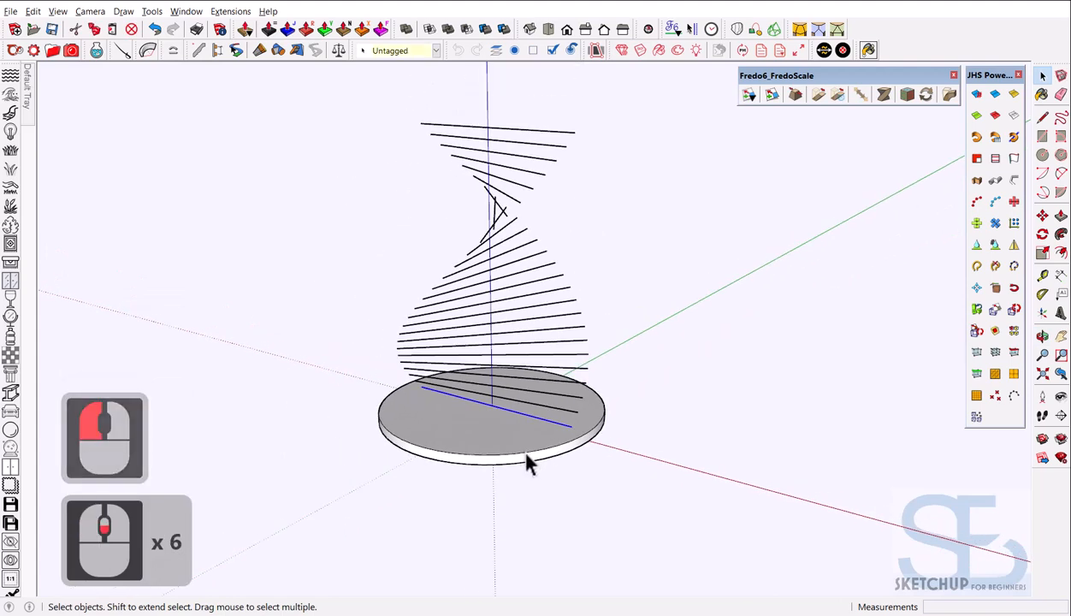
scroll(490, 413, up, 5)
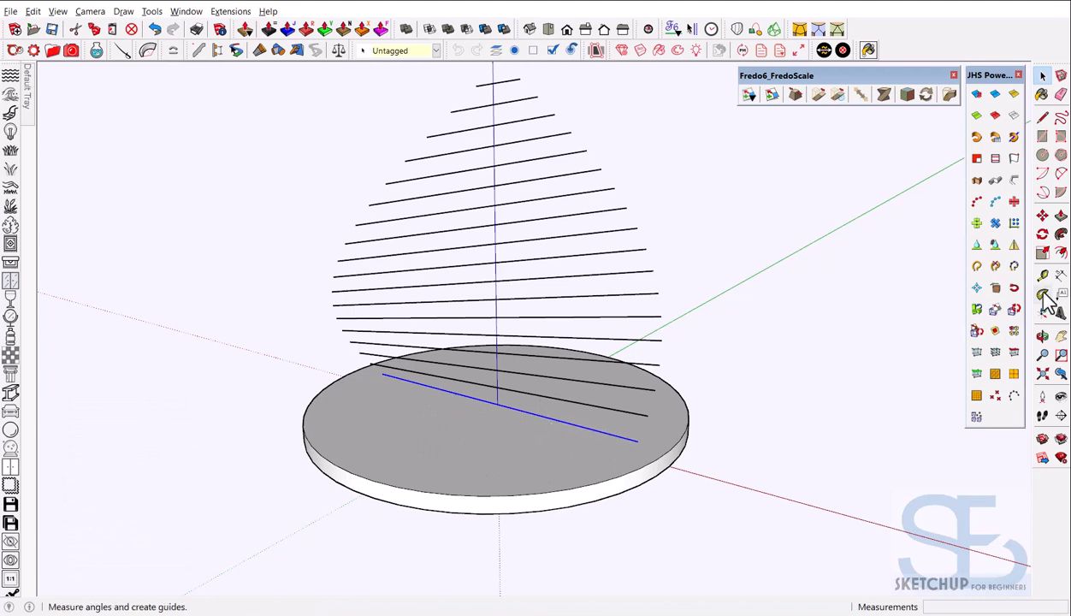
click(1069, 202)
click(978, 150)
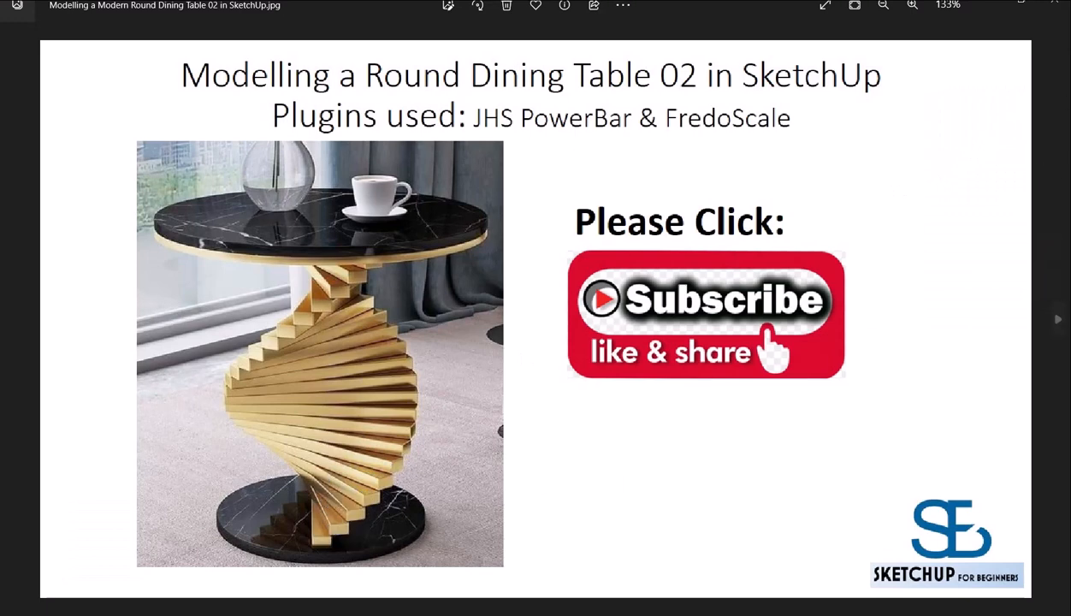
Put away the Photos reference image and orbit the SketchUp model slightly
click(1068, 202)
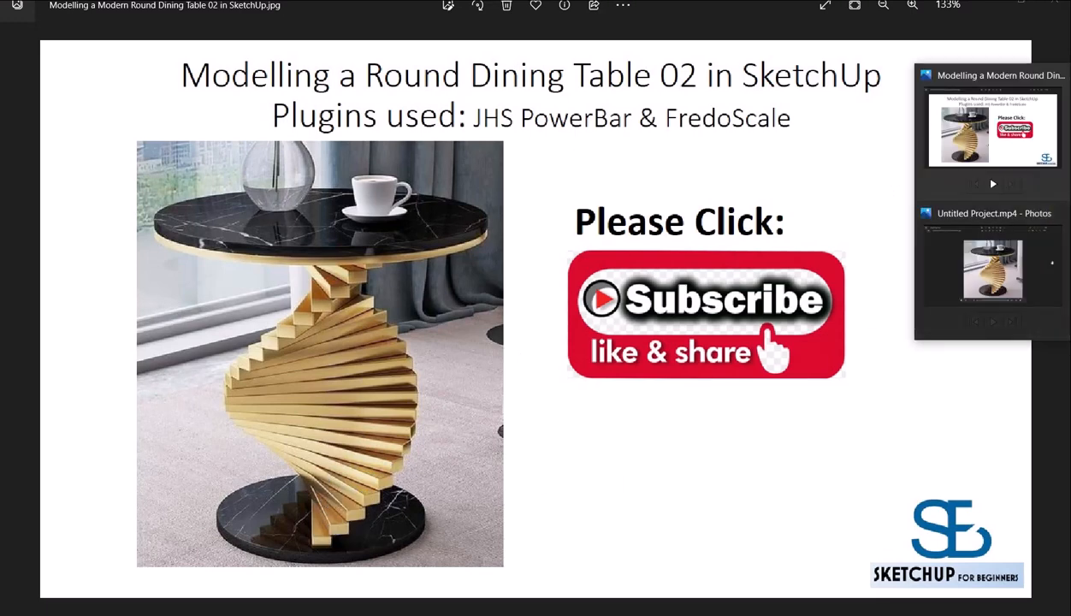
click(968, 174)
key(o)
middle_drag(666, 410, 612, 402)
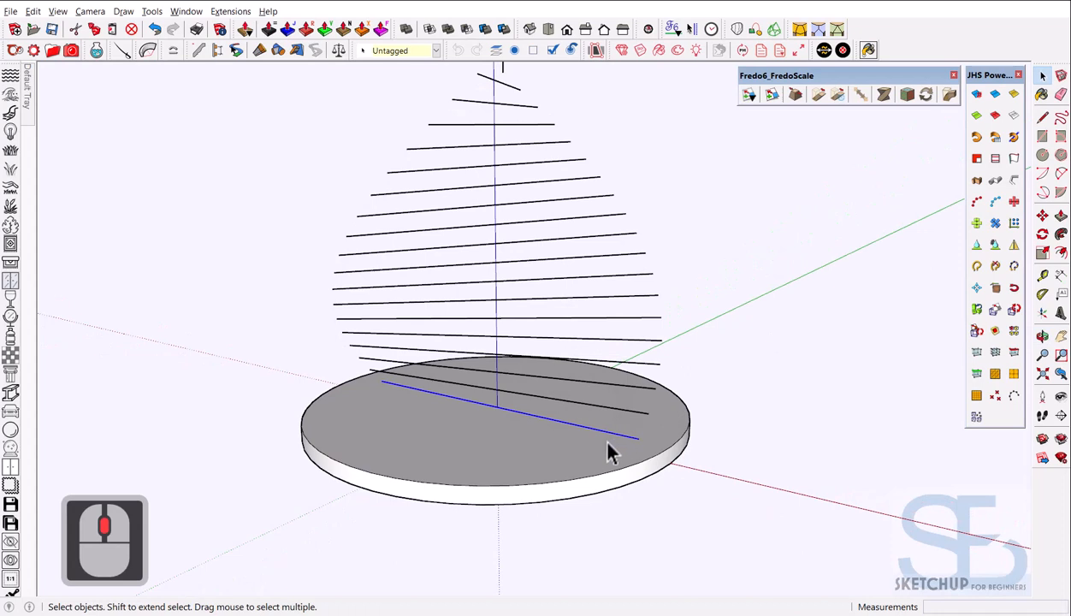
Extrude a Centroid-aligned 50 × 25 profile along the lowest line with JHS PowerBar
click(976, 181)
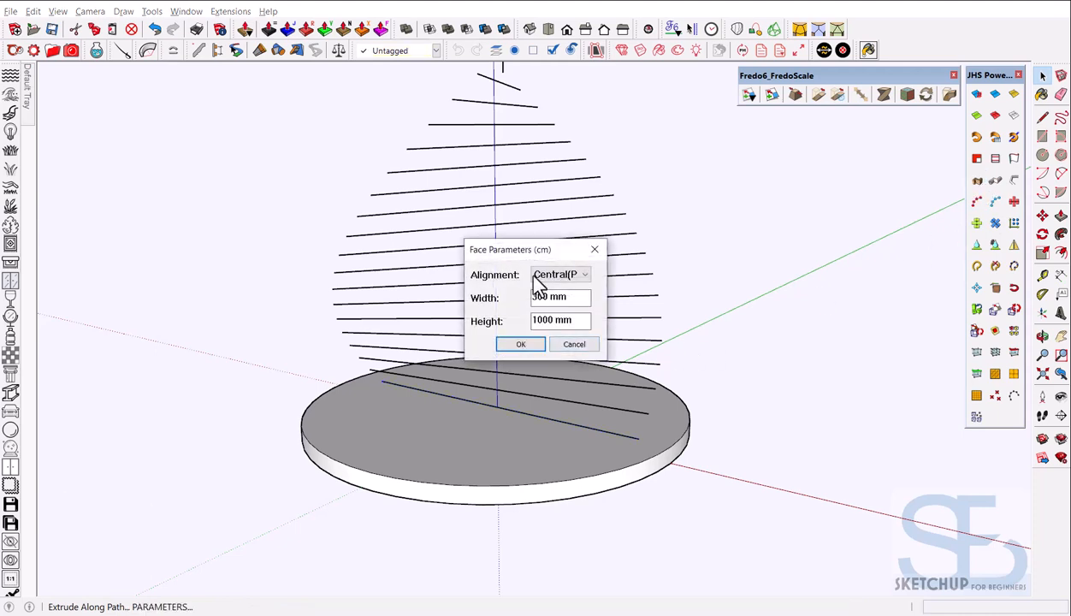
drag(519, 251, 728, 247)
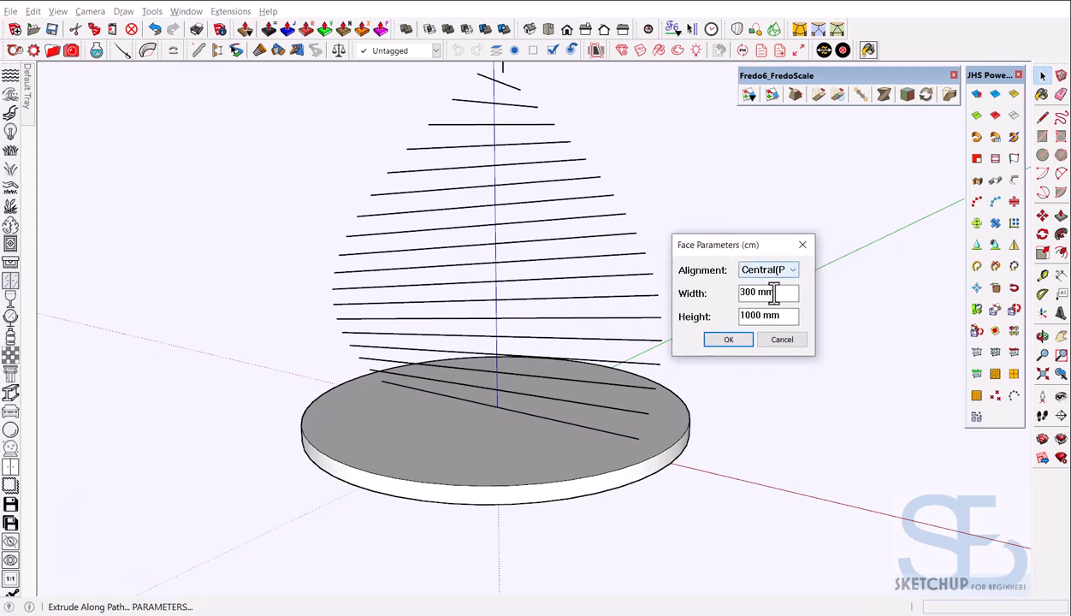
click(781, 271)
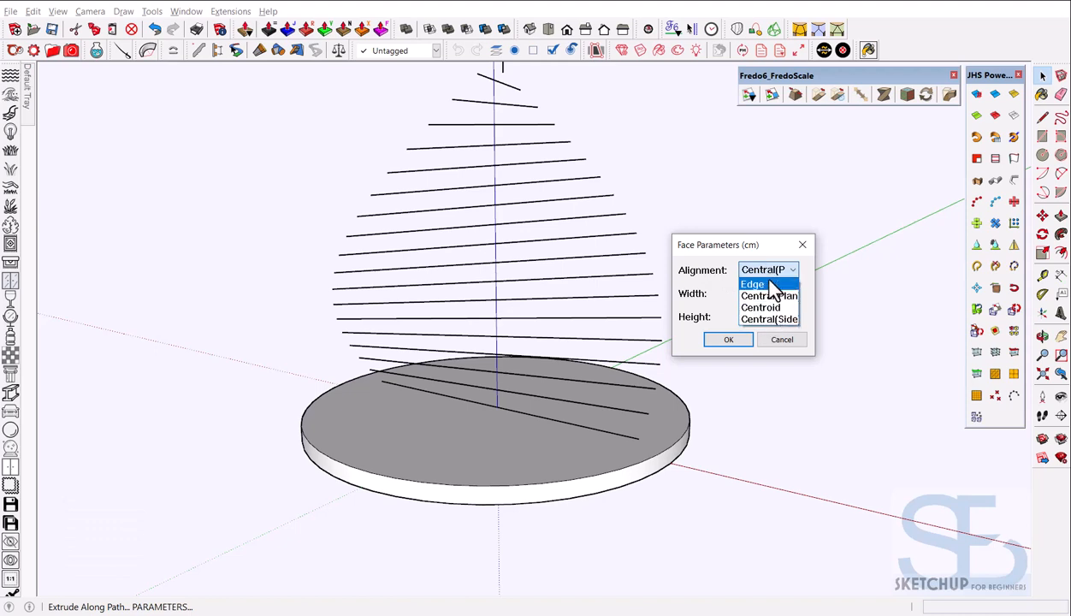
click(773, 308)
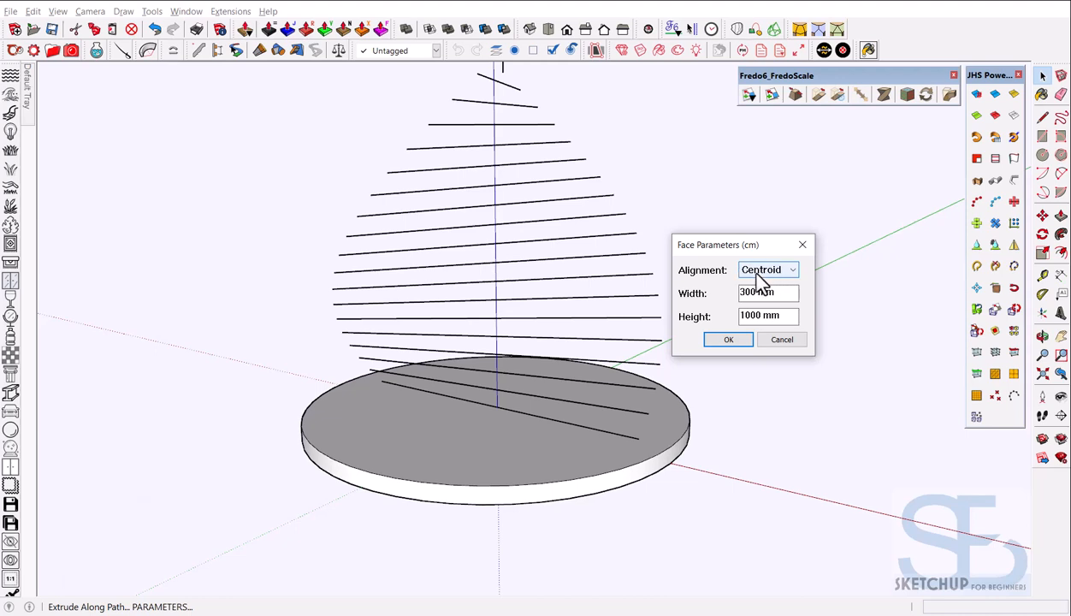
drag(739, 245, 776, 233)
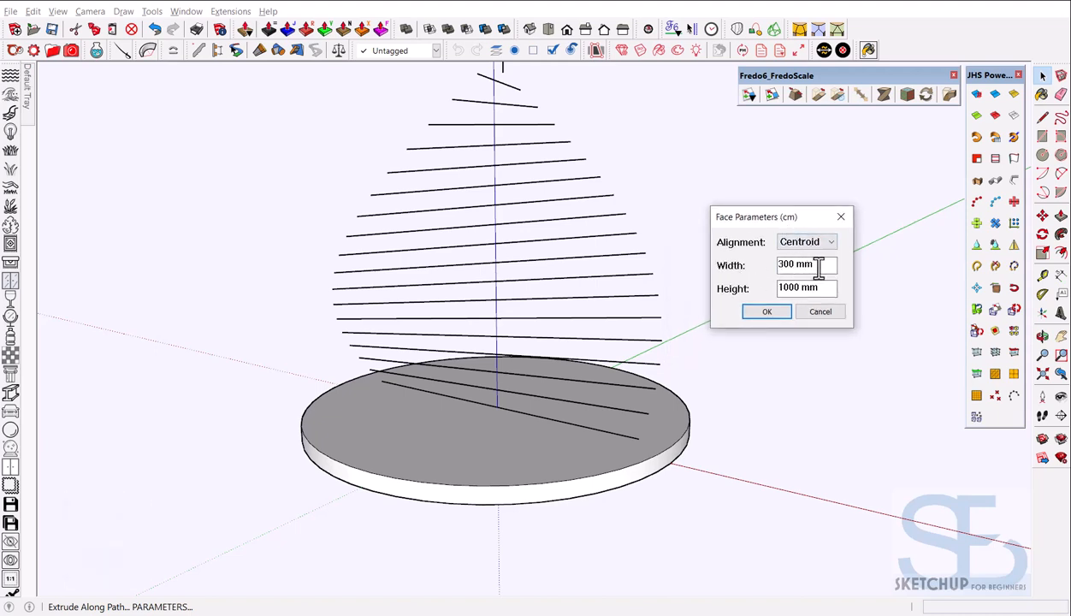
drag(818, 268, 755, 278)
text(50)
drag(813, 288, 740, 288)
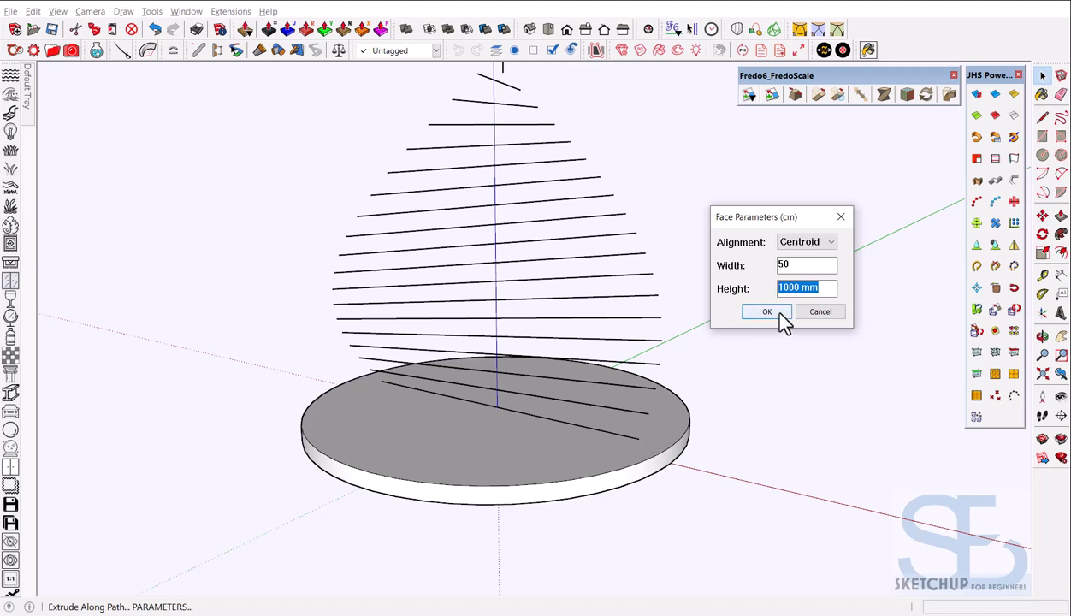
text(25)
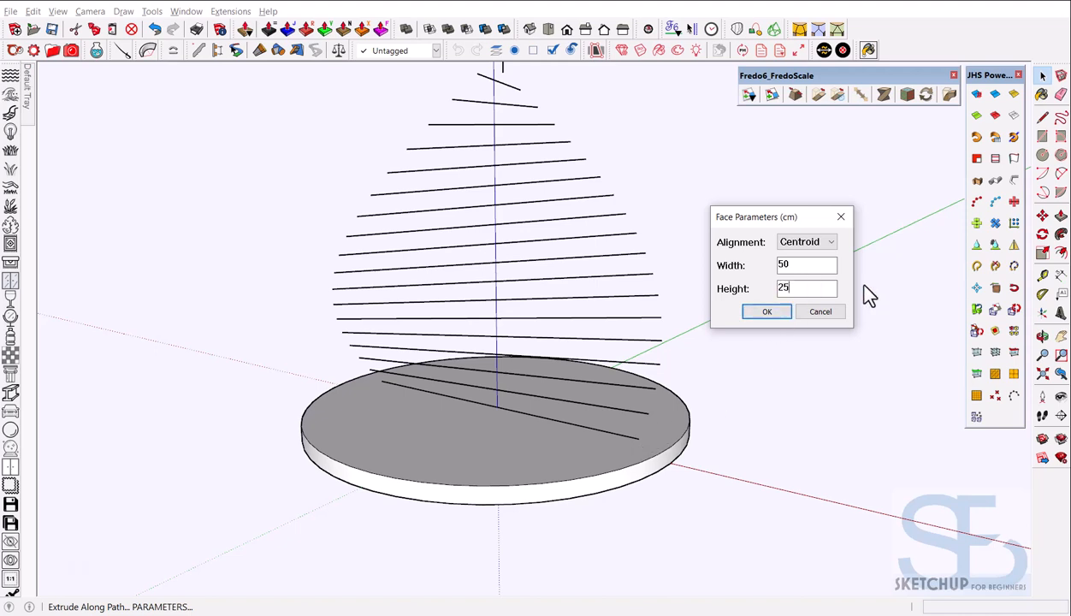
click(766, 310)
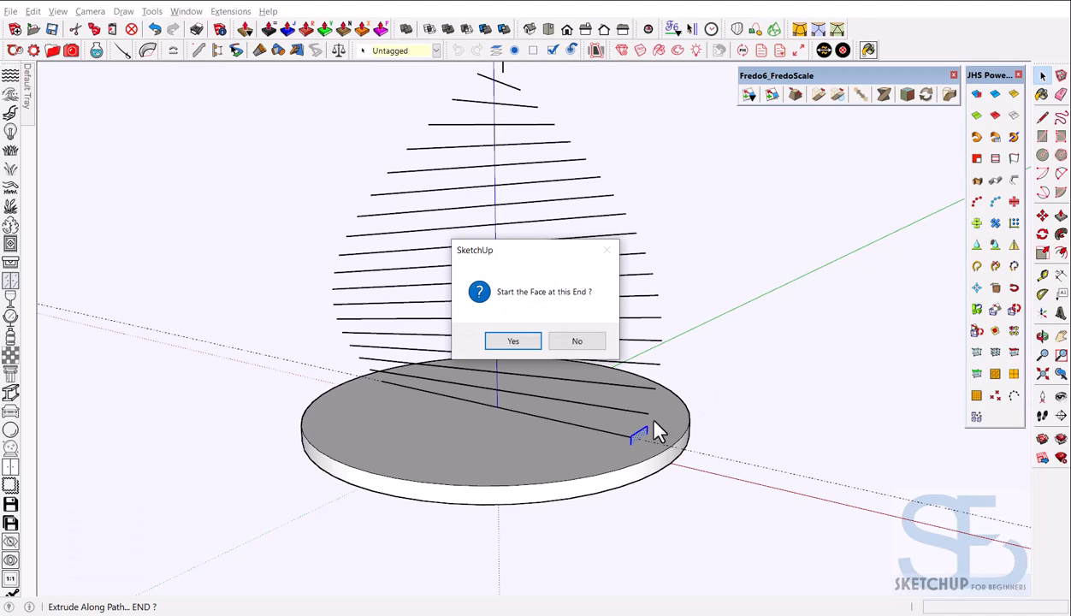
click(524, 341)
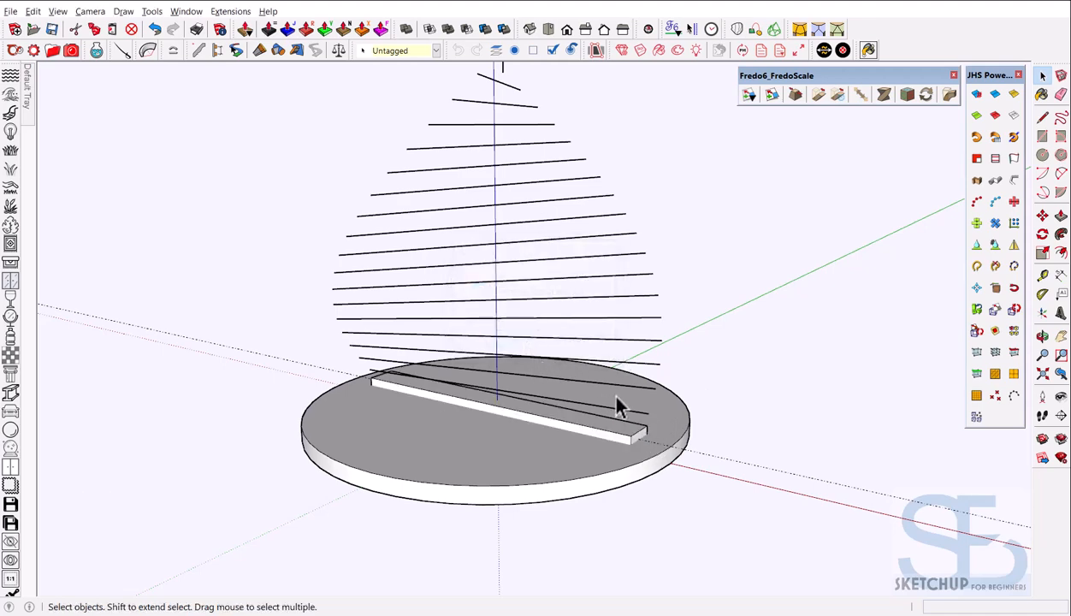
Delete the trial 50 × 25 bar and reselect the bare lowest line on the disc
scroll(615, 398, up, 7)
middle_drag(644, 435, 548, 422)
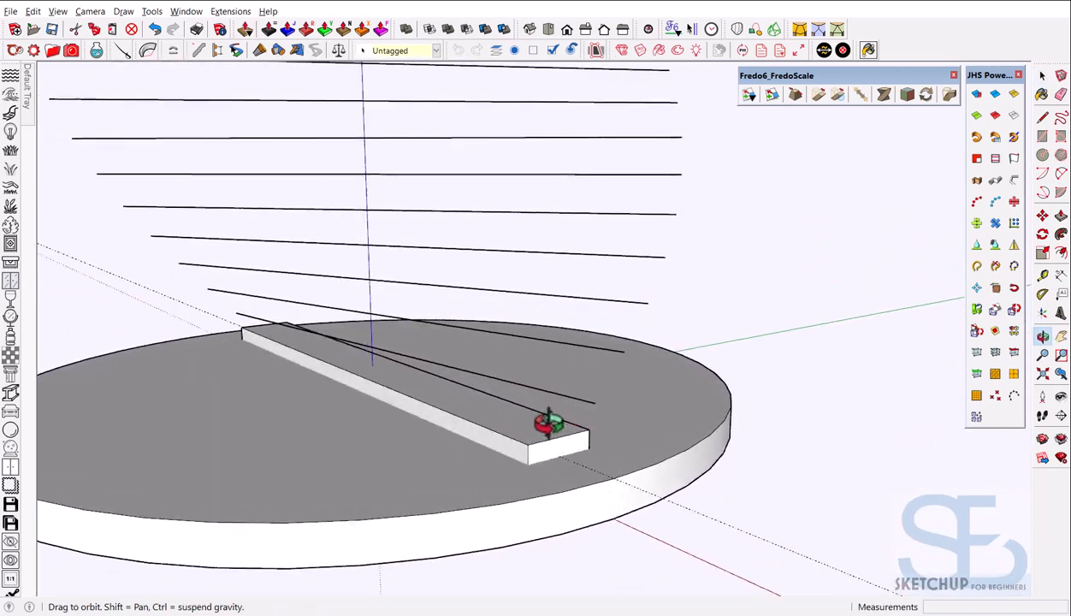
key(t)
click(595, 401)
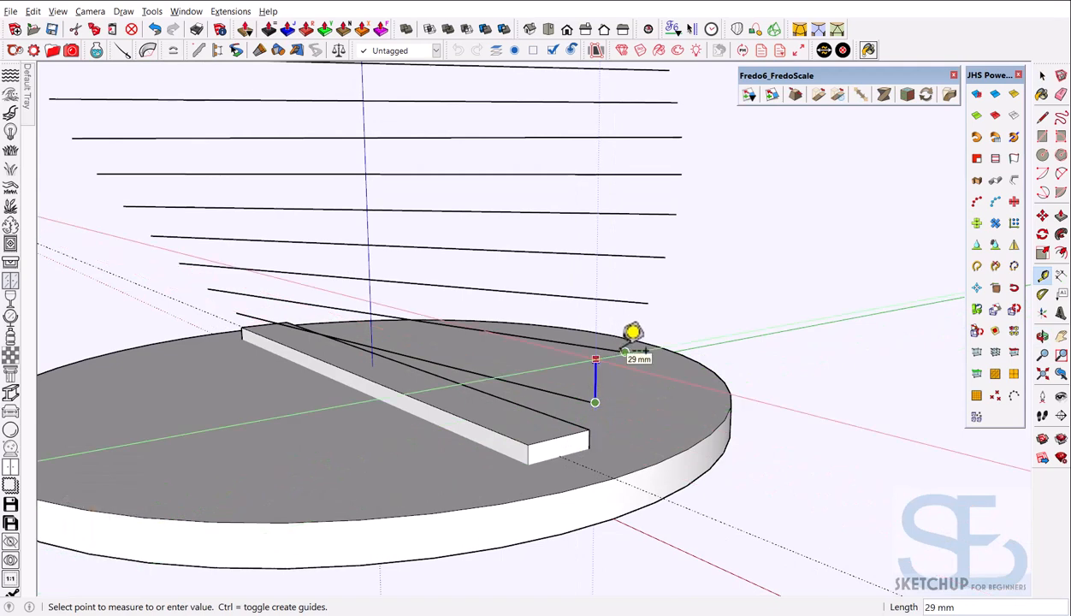
key(space)
click(563, 443)
key(Delete)
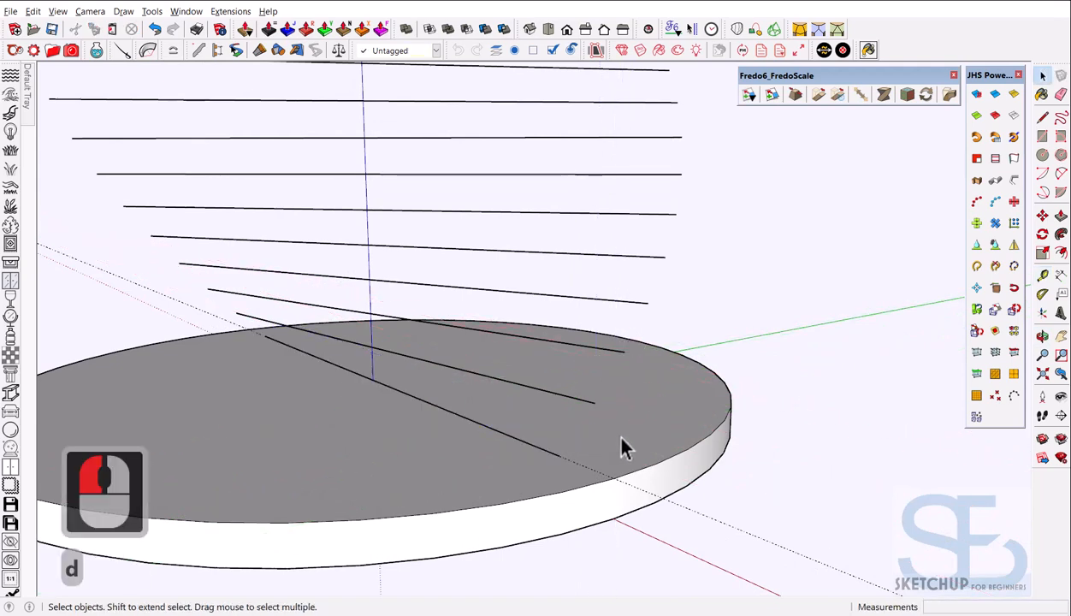
middle_click(590, 447)
middle_click(590, 447)
click(598, 453)
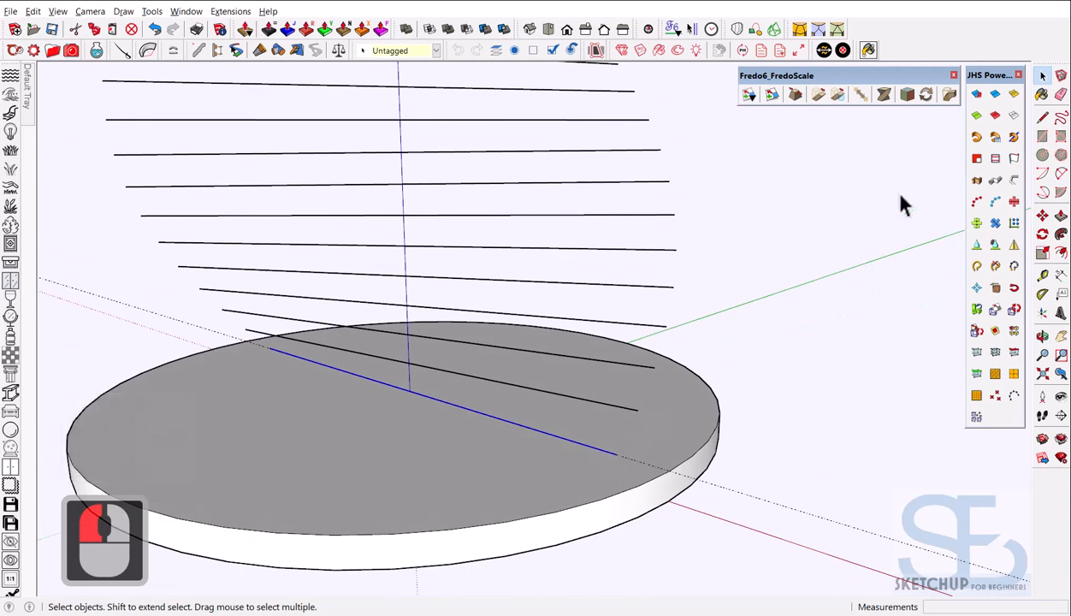
Extrude a 50 × 29 mm profile along the lowest line and inspect the new slat
click(976, 181)
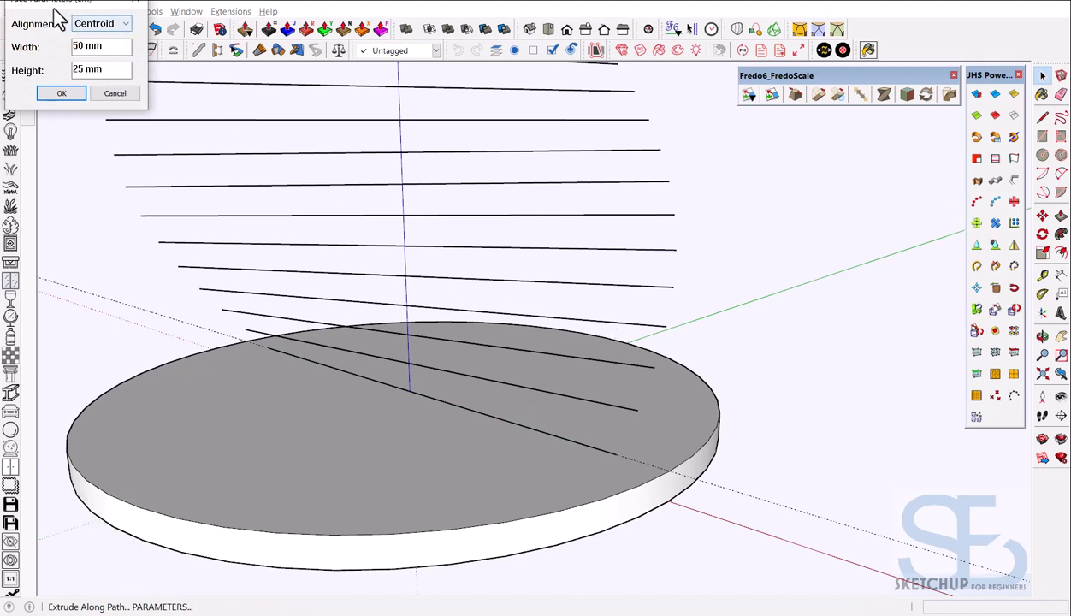
drag(54, 9, 585, 297)
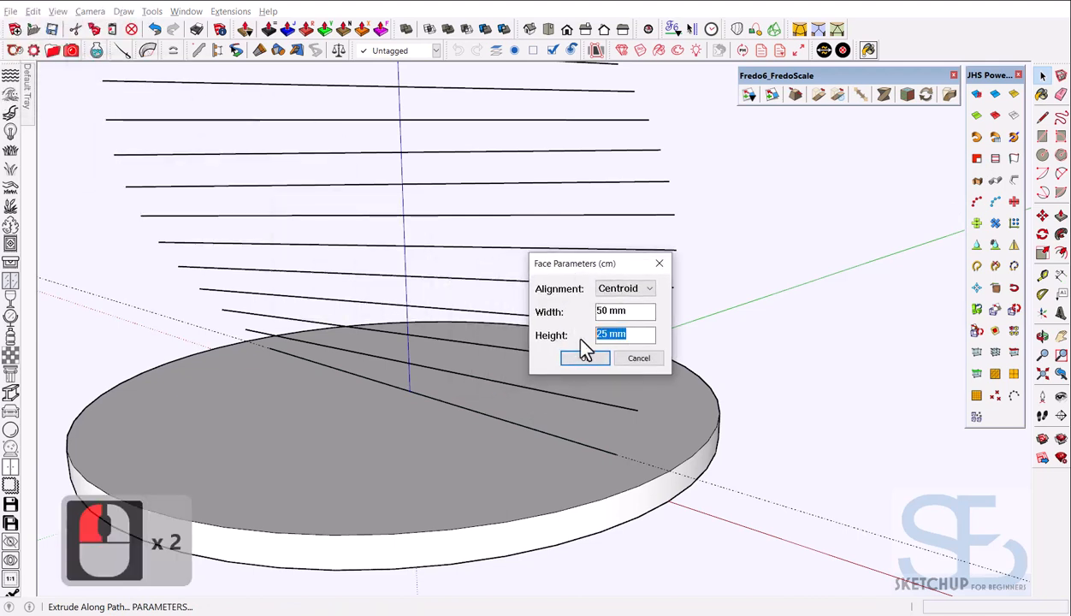
text(29)
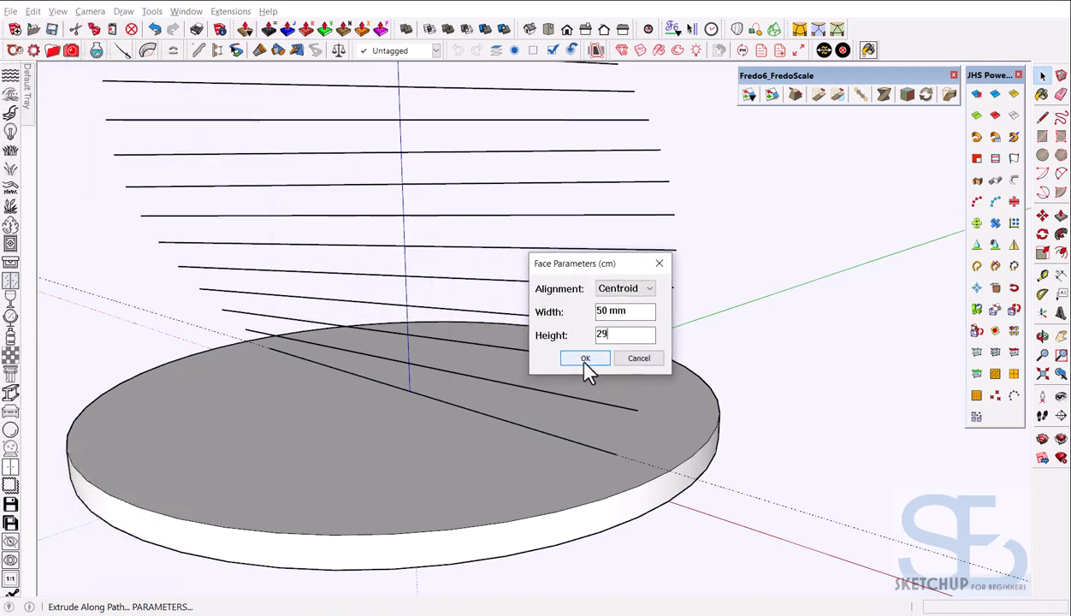
click(585, 359)
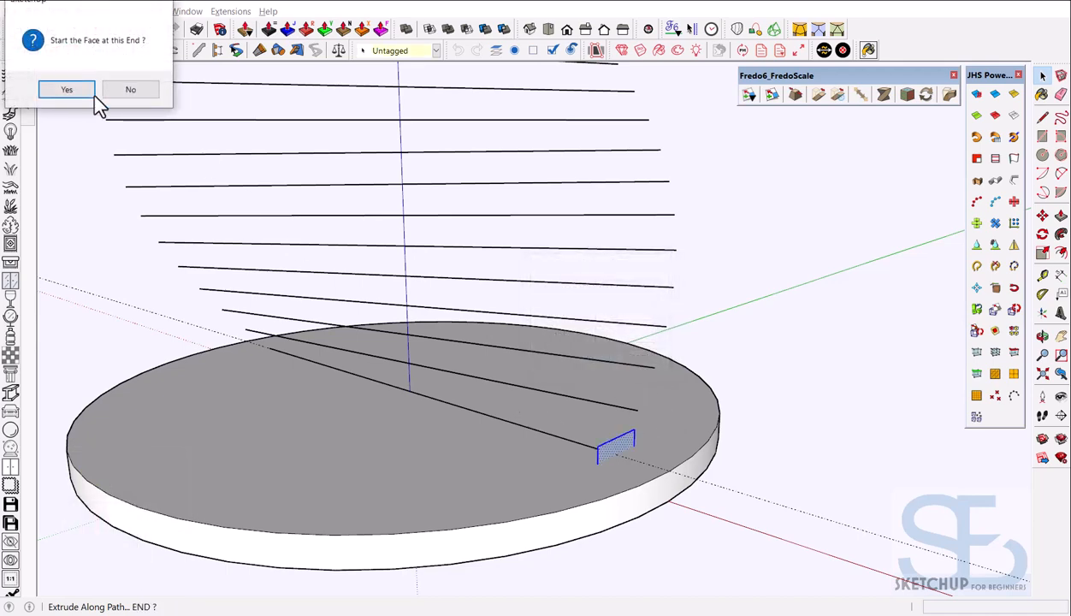
click(67, 89)
scroll(696, 445, down, 4)
middle_drag(695, 445, 709, 402)
scroll(626, 409, up, 2)
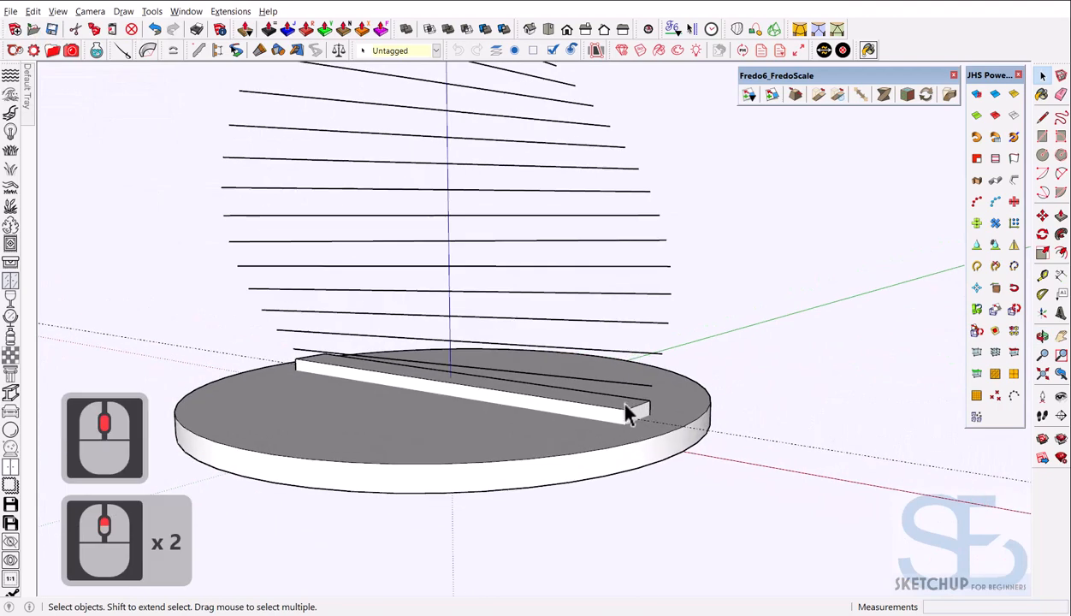
scroll(625, 412, down, 8)
scroll(623, 419, up, 8)
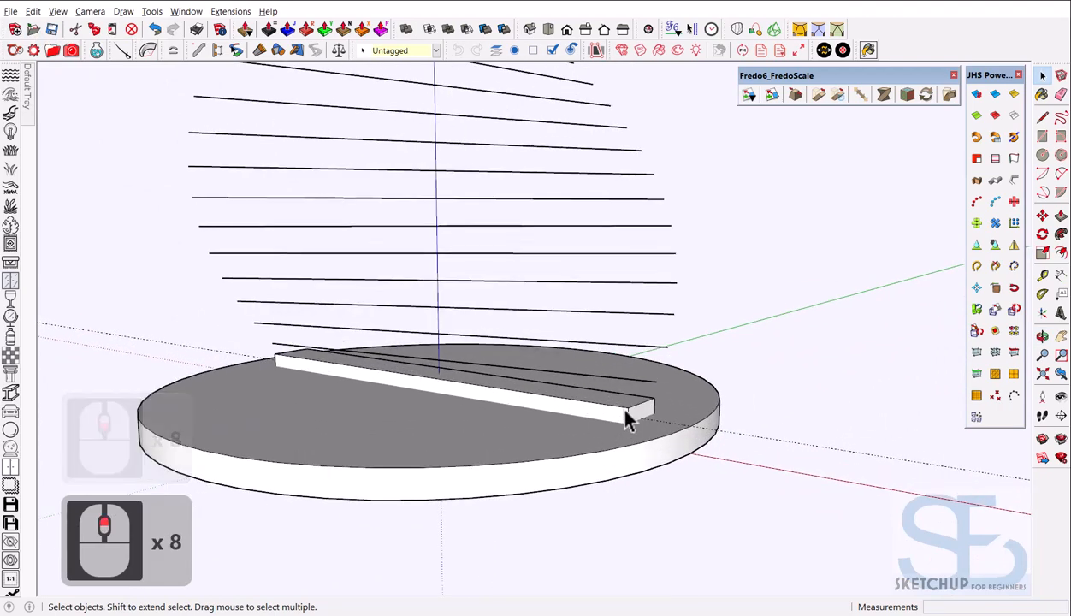
View the base and first slat from the Front with Parallel Projection
click(627, 419)
scroll(569, 485, down, 4)
middle_drag(568, 484, 605, 456)
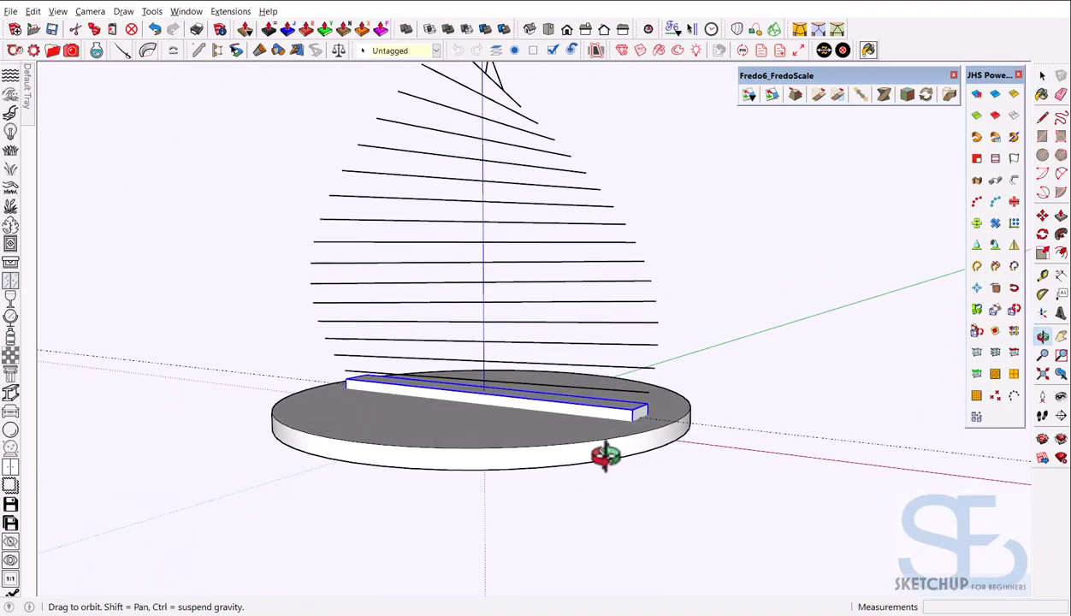
click(569, 32)
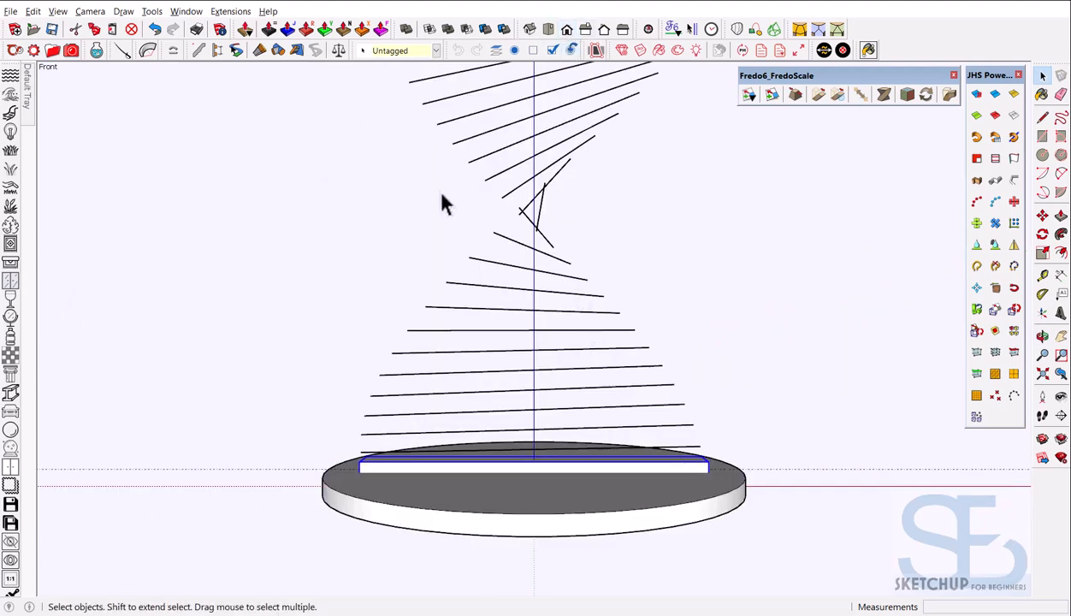
click(90, 12)
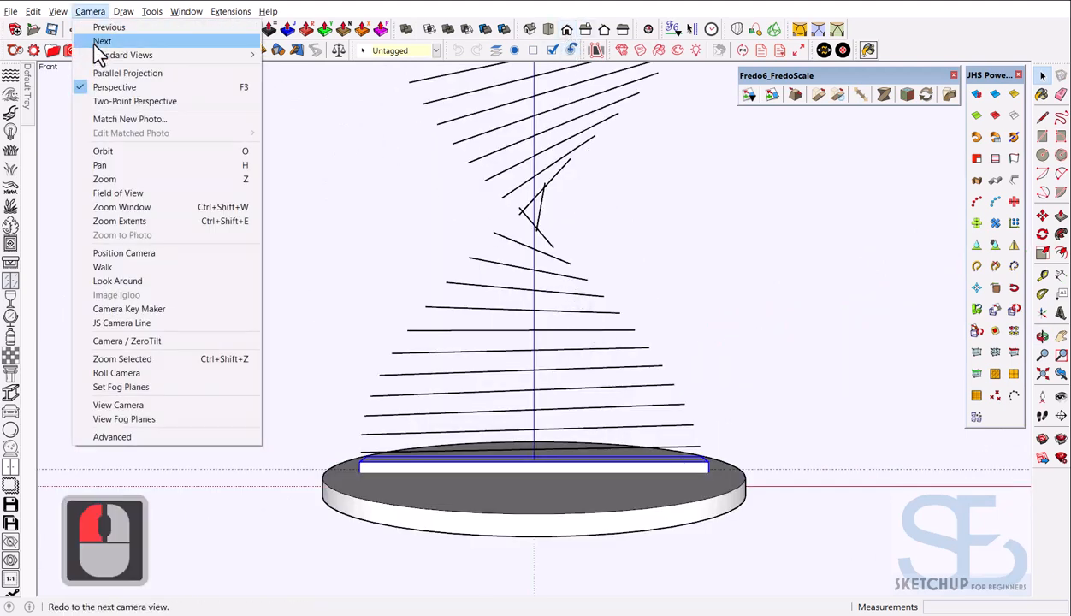
click(141, 73)
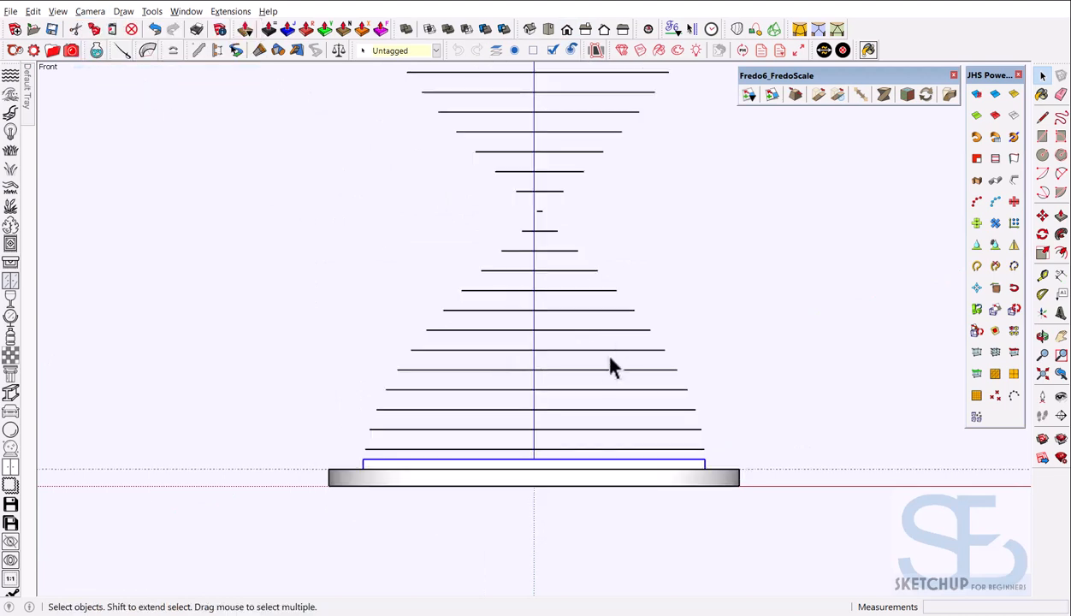
Turn the three lines above the first slat into 50 × 29 slats with JHS Extrude Along Path
click(605, 450)
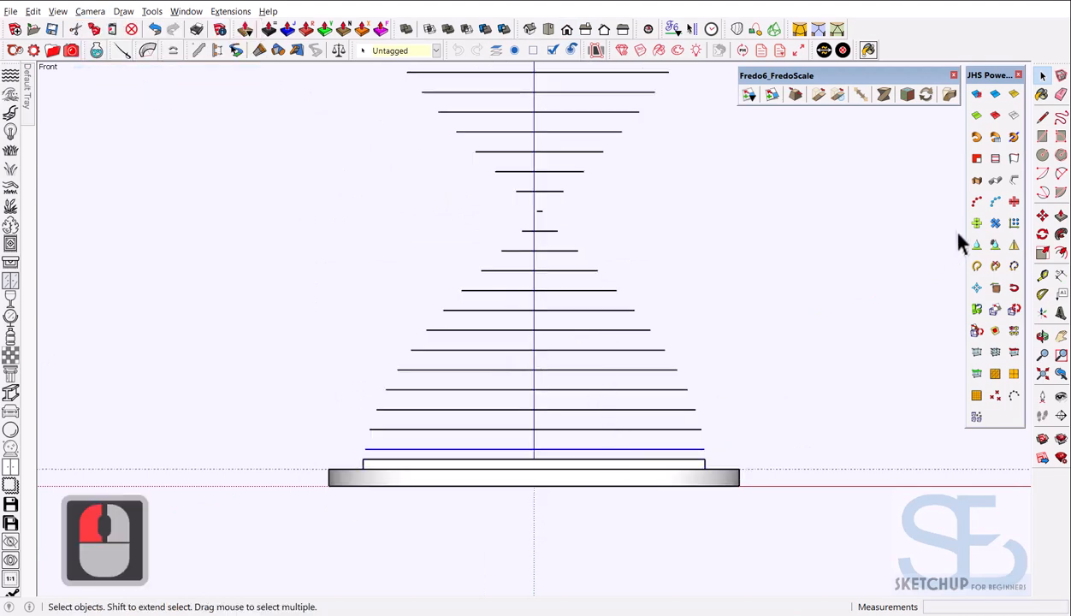
click(975, 181)
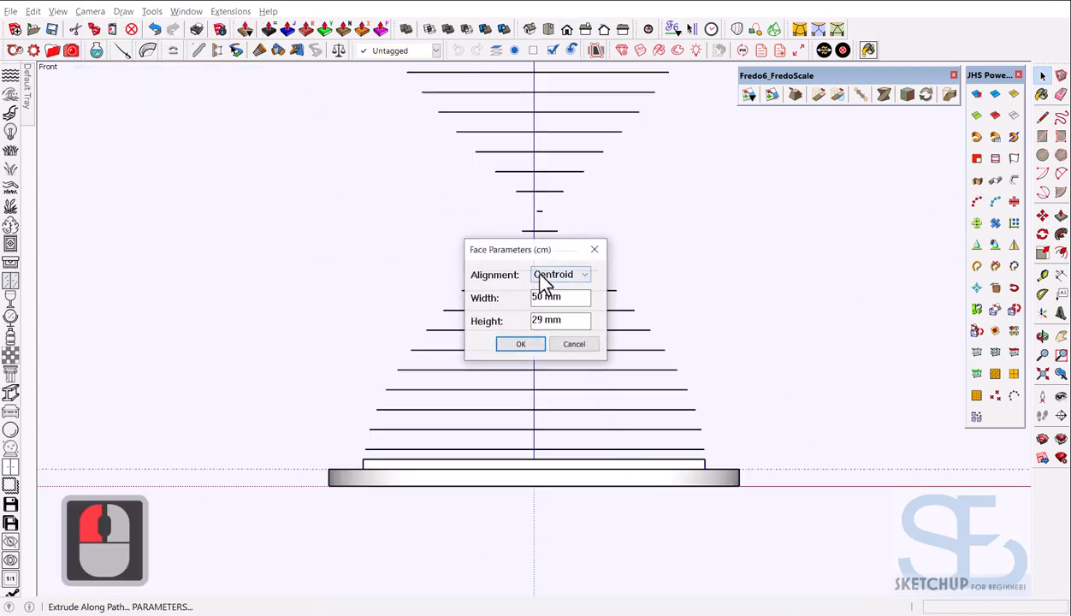
click(533, 349)
click(513, 341)
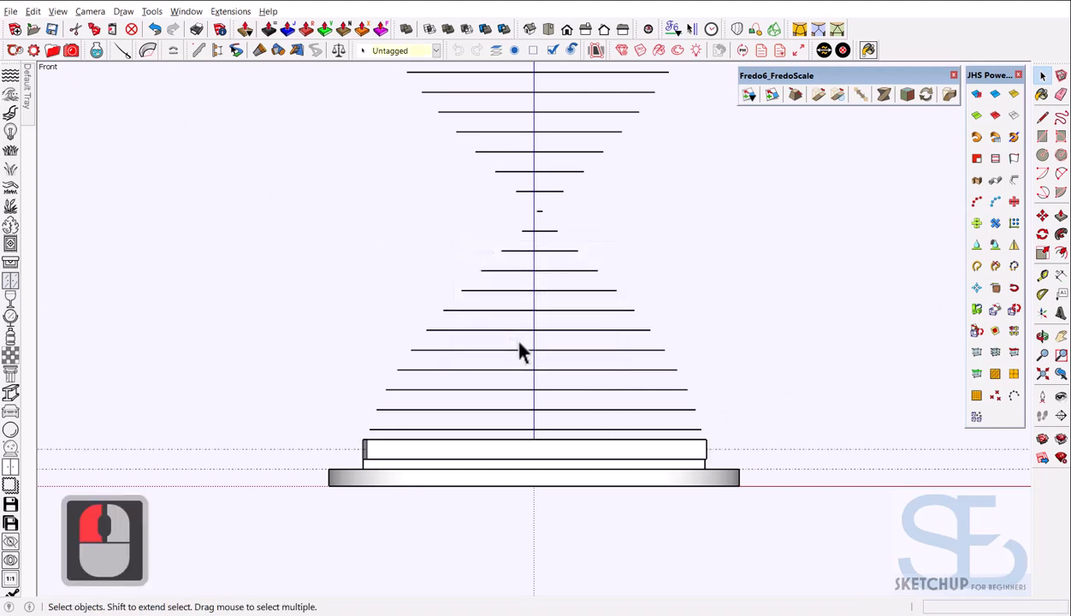
click(602, 425)
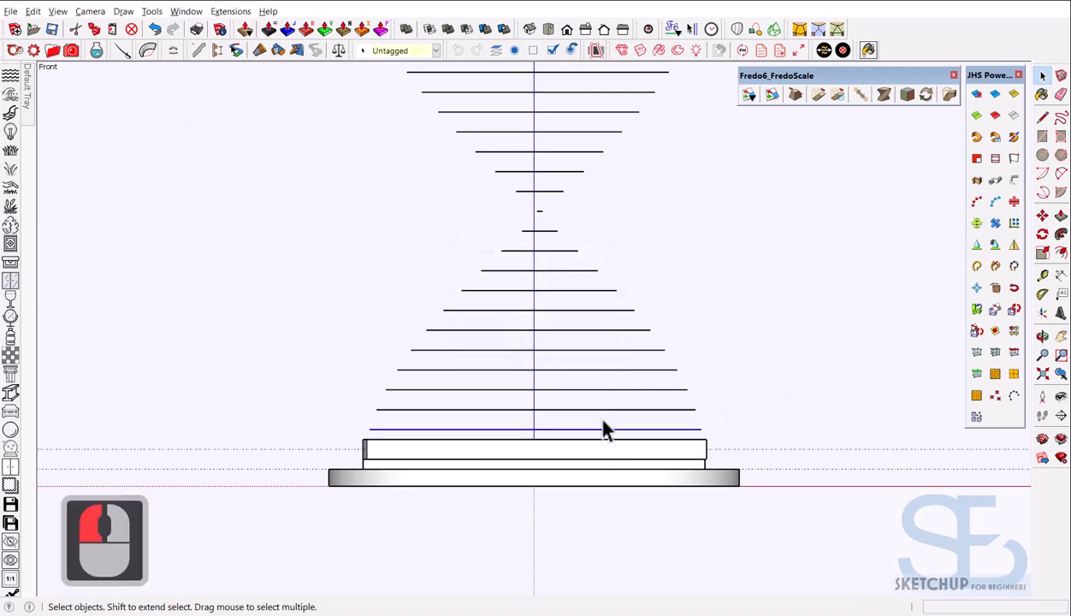
click(993, 224)
click(537, 347)
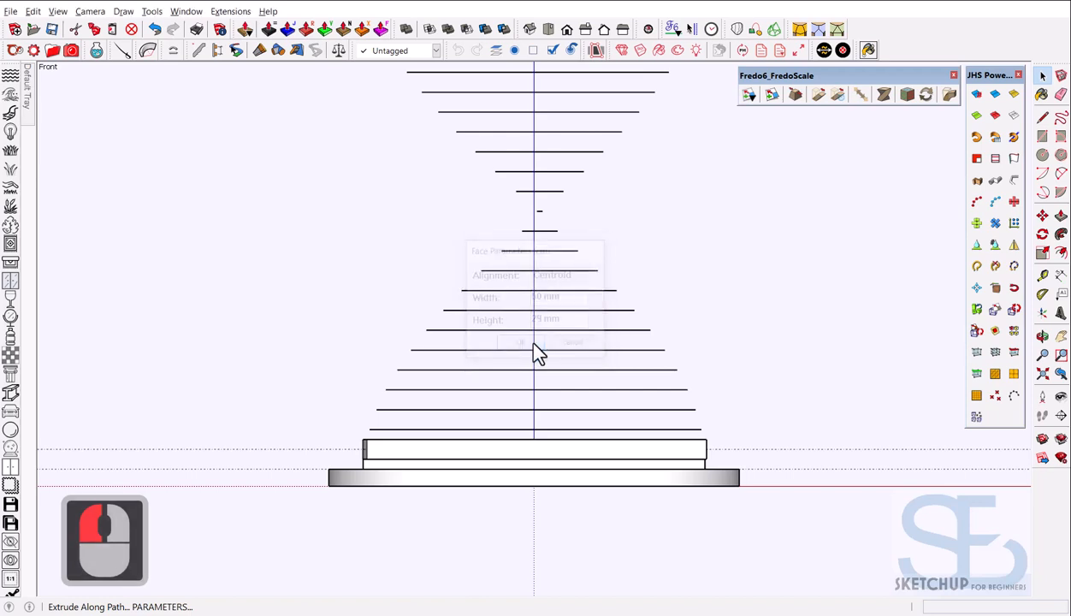
click(533, 345)
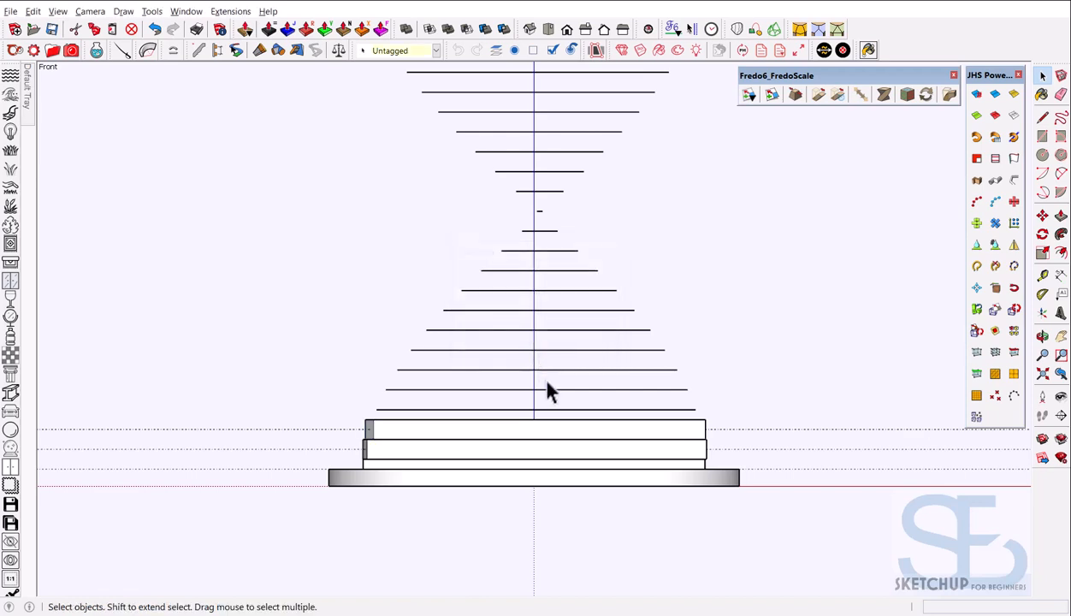
click(556, 412)
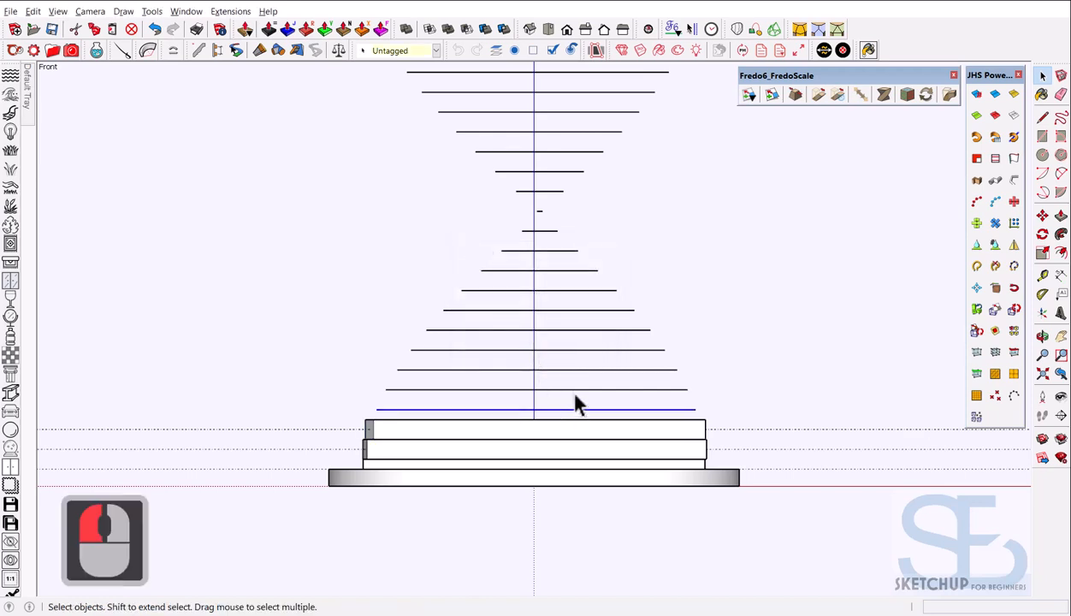
scroll(524, 351, down, 1)
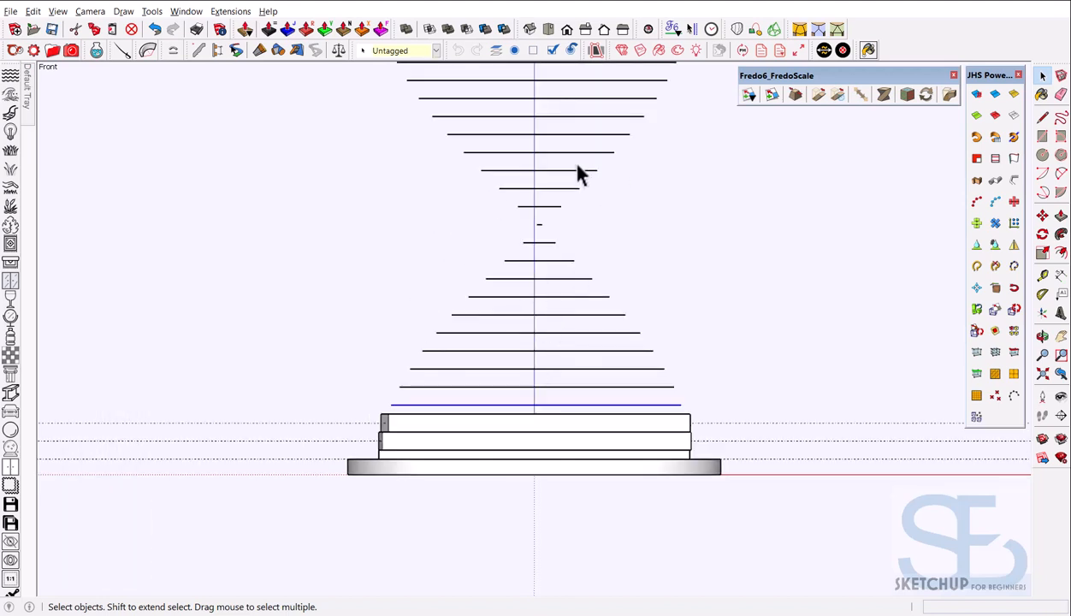
click(975, 182)
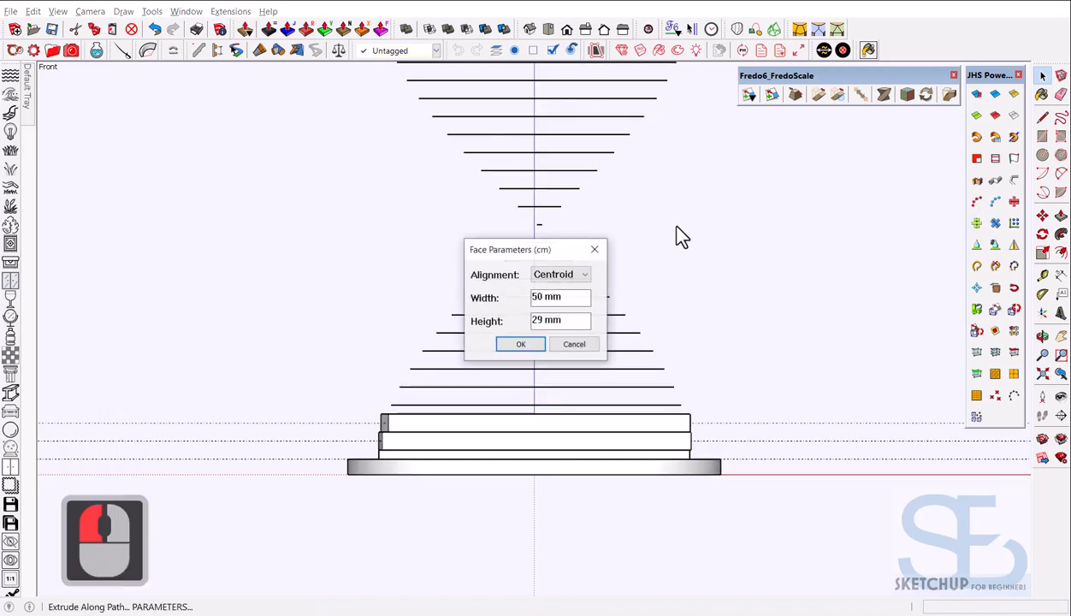
click(521, 345)
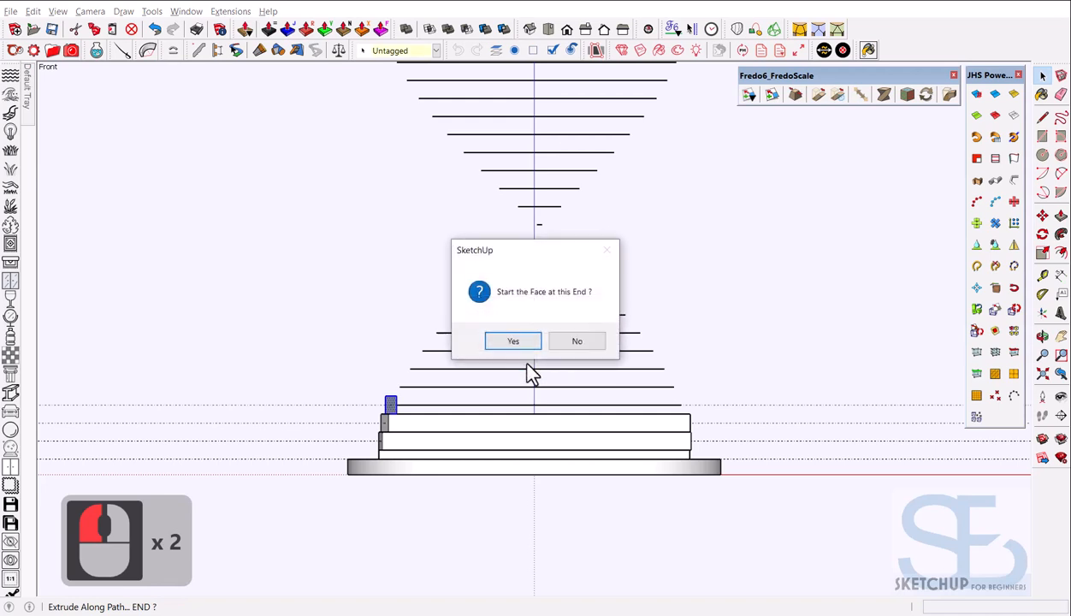
click(528, 343)
Extrude 50 × 29 slats along the next lines in the middle of the spiral
click(612, 387)
click(975, 182)
click(522, 345)
click(523, 344)
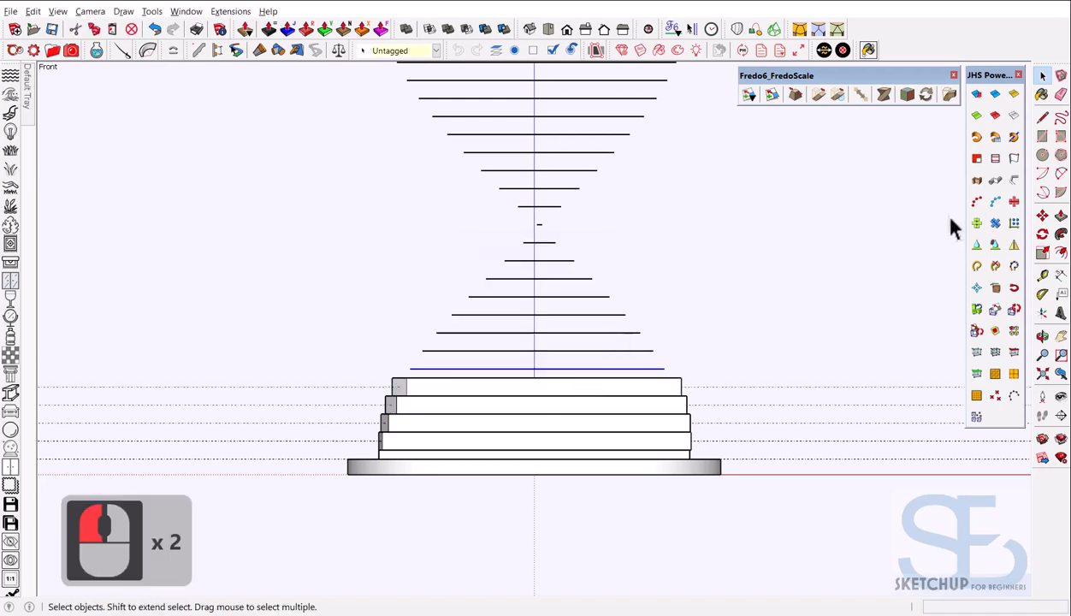
click(976, 182)
click(522, 345)
click(524, 344)
click(632, 350)
click(975, 182)
click(522, 345)
click(524, 344)
click(590, 333)
click(975, 182)
click(531, 345)
click(523, 344)
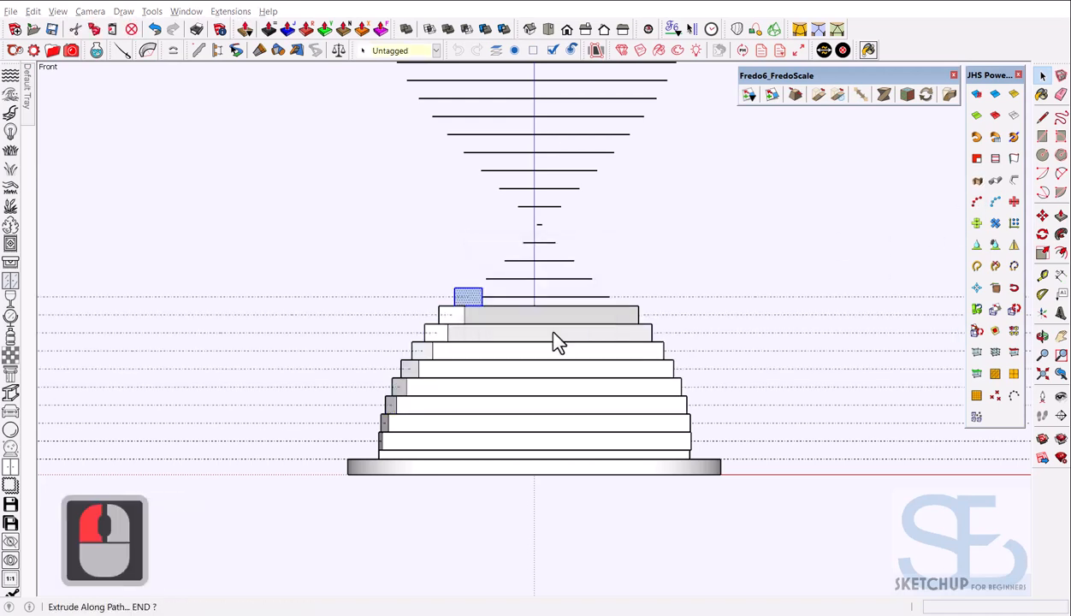
click(524, 343)
Continue stacking 50 × 29 slats along the upper spiral lines
click(561, 259)
click(976, 182)
click(521, 345)
click(524, 344)
click(547, 242)
click(976, 182)
click(521, 344)
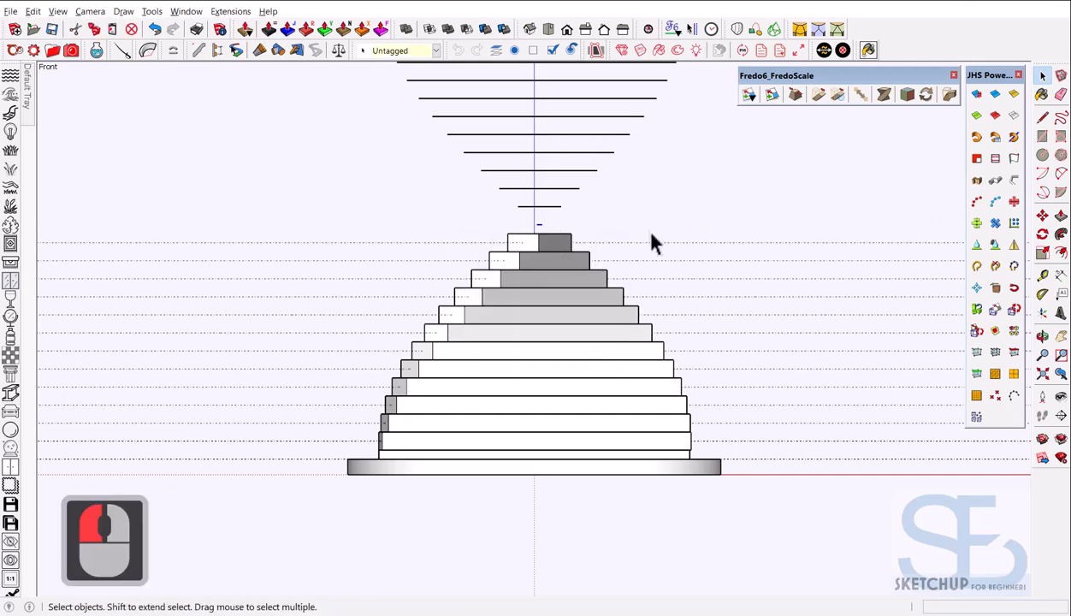
click(975, 182)
click(524, 345)
click(530, 343)
click(573, 207)
click(976, 182)
click(523, 345)
click(530, 344)
click(590, 179)
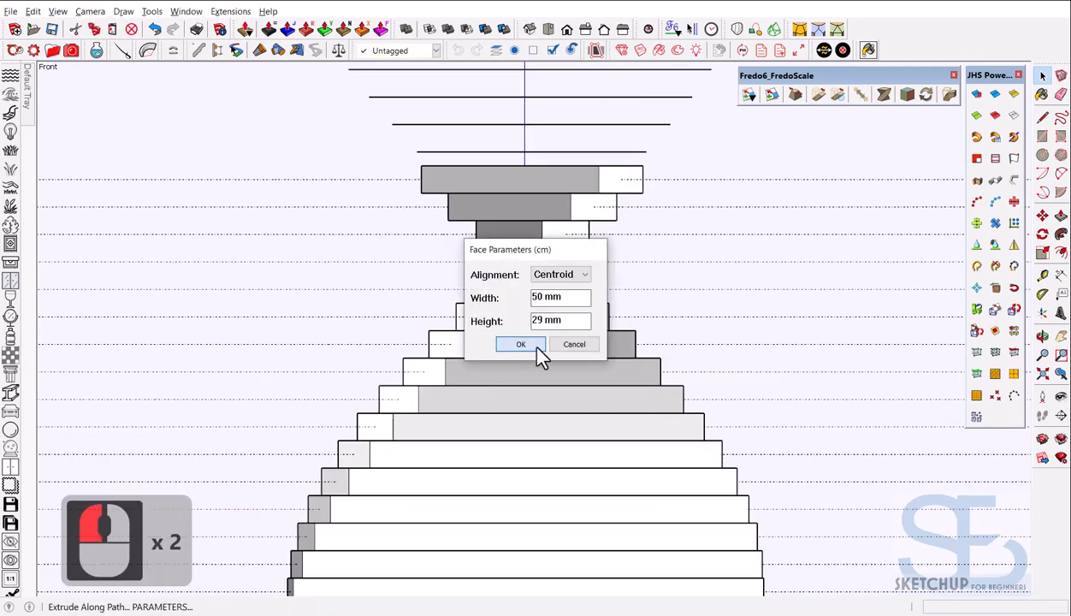
Extrude the final 50 × 29 slat along the topmost line
scroll(598, 171, up, 3)
click(645, 190)
click(976, 182)
scroll(570, 375, down, 3)
click(976, 182)
click(524, 345)
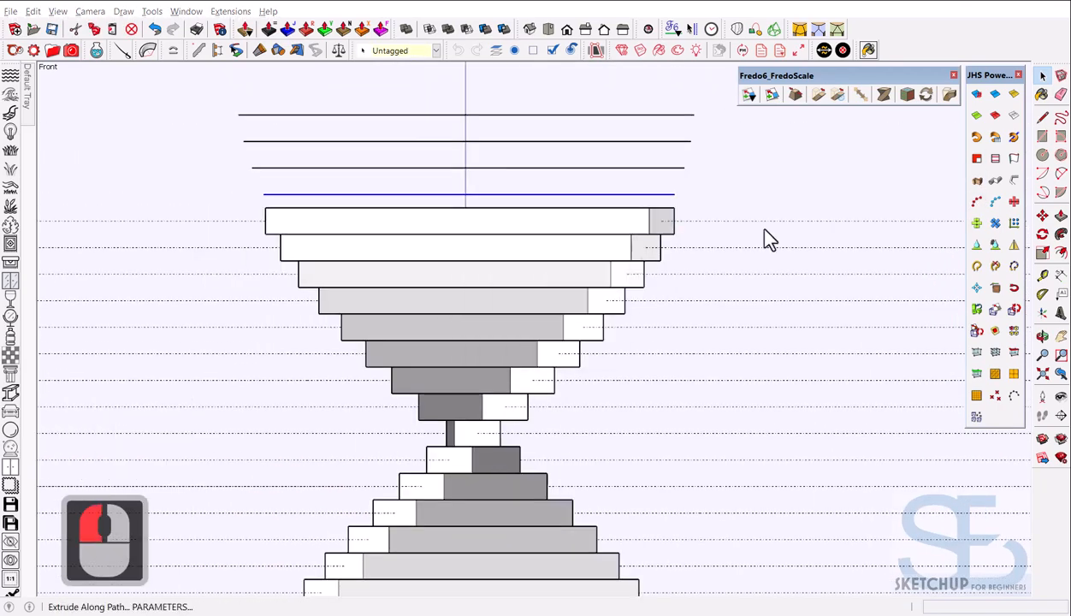
click(523, 345)
click(975, 182)
click(522, 344)
click(575, 344)
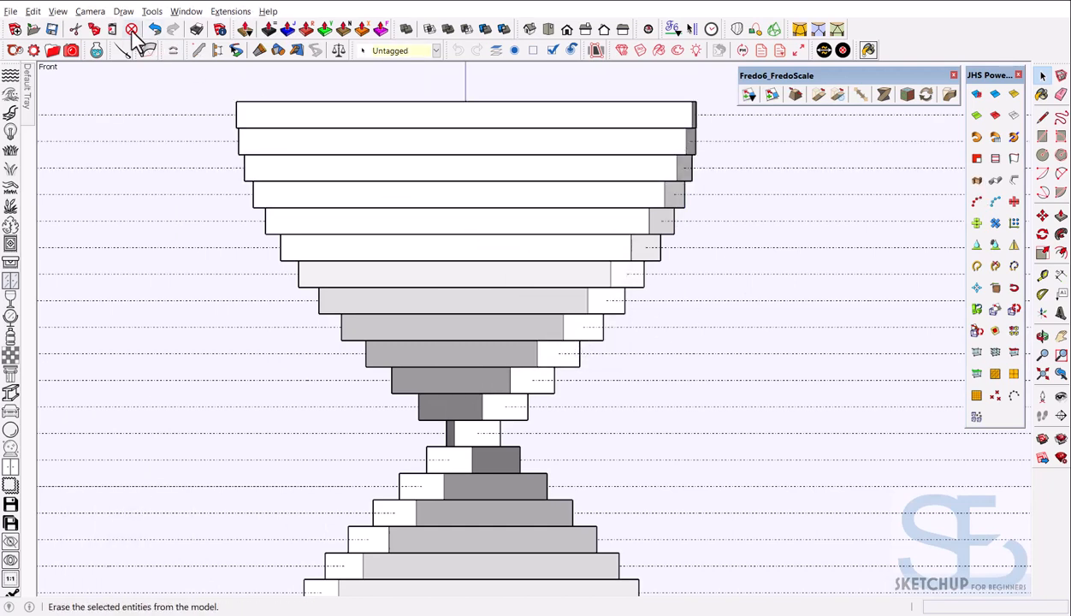
Switch the camera back to Perspective and orbit to see the whole twisted base
click(90, 11)
click(120, 89)
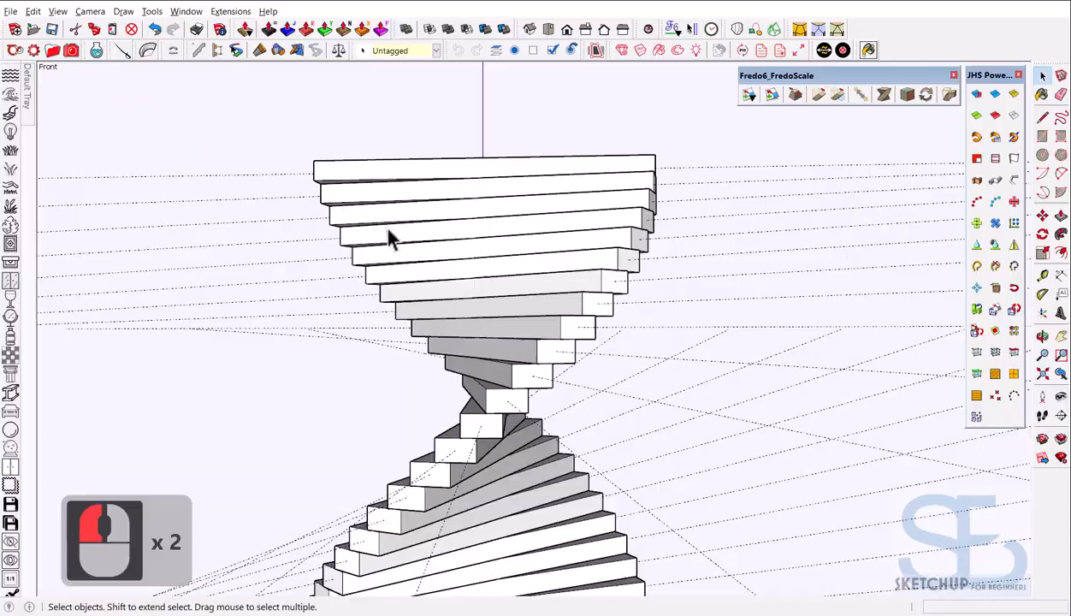
scroll(389, 239, down, 4)
middle_drag(431, 210, 577, 426)
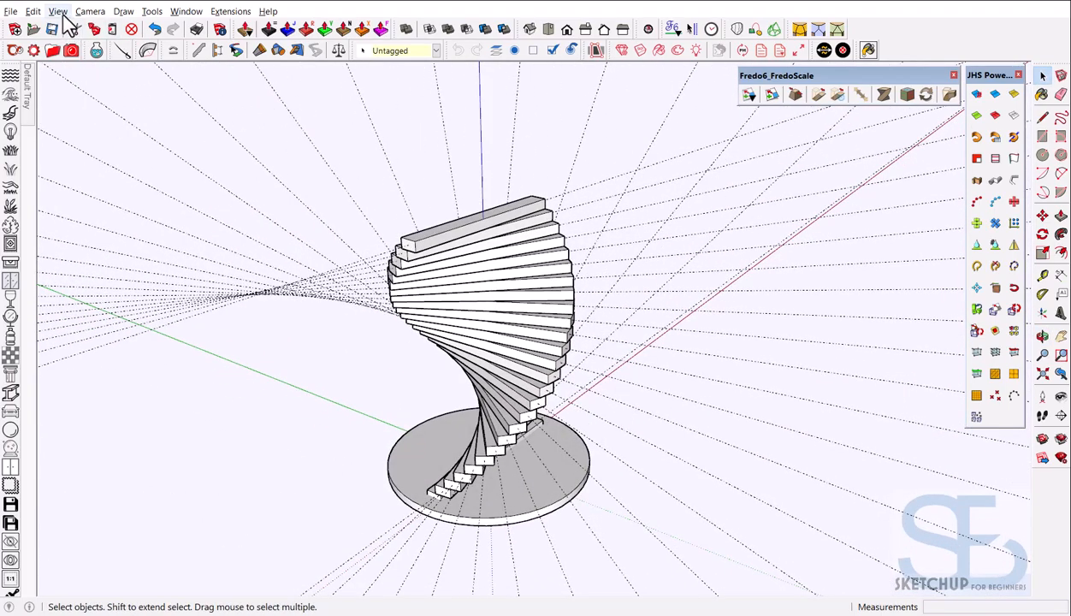
Delete all guide lines with Edit > Delete Guides and orbit to review the base
click(33, 11)
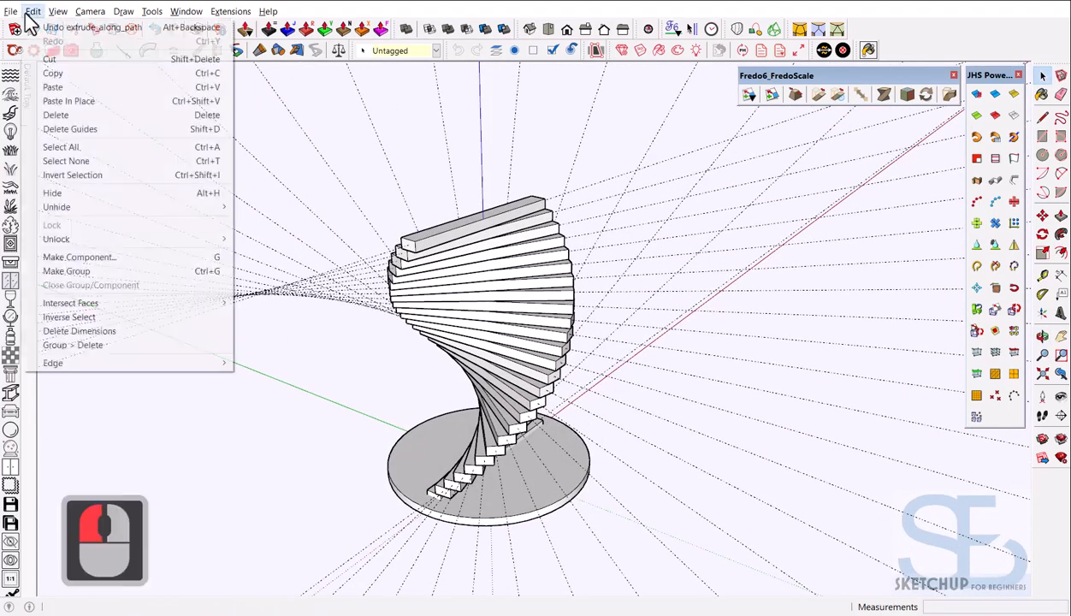
click(85, 128)
scroll(430, 310, down, 4)
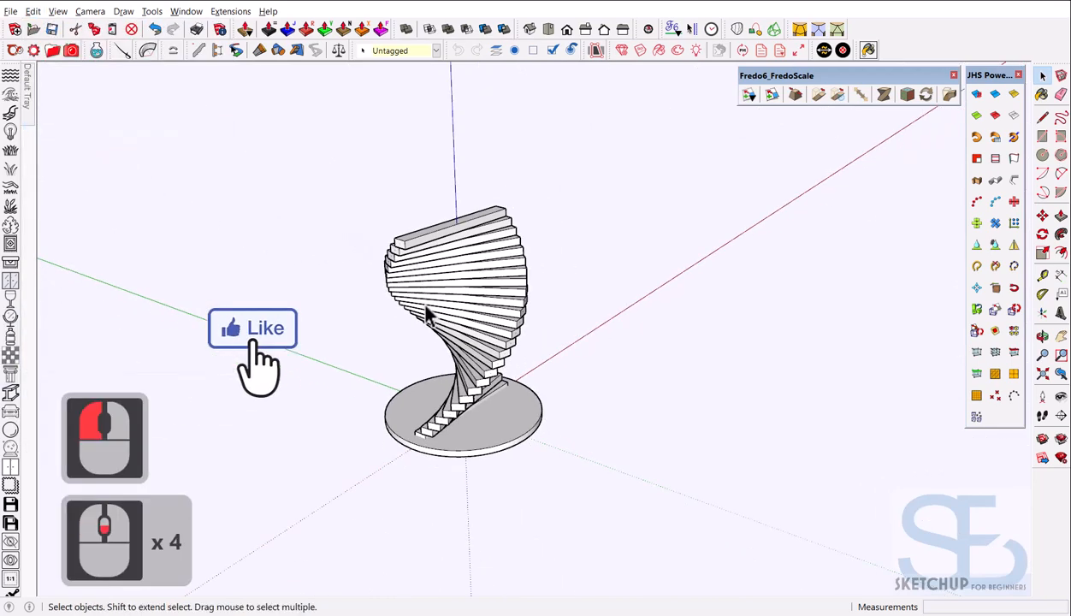
middle_drag(430, 311, 317, 292)
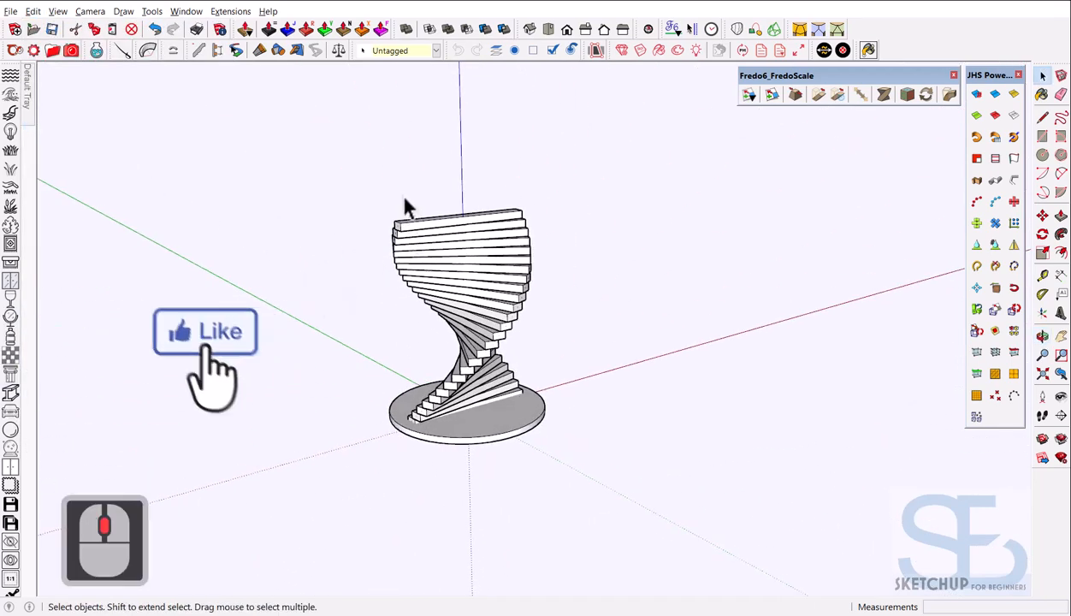
click(32, 11)
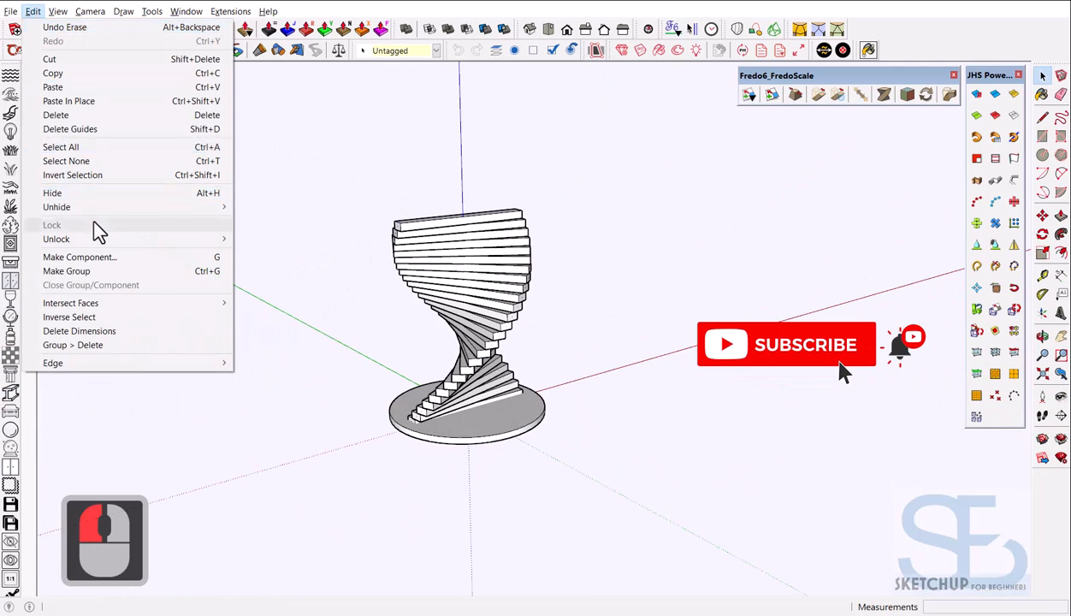
Unhide all geometry to restore the round tabletop, then select the tabletop disc
click(261, 234)
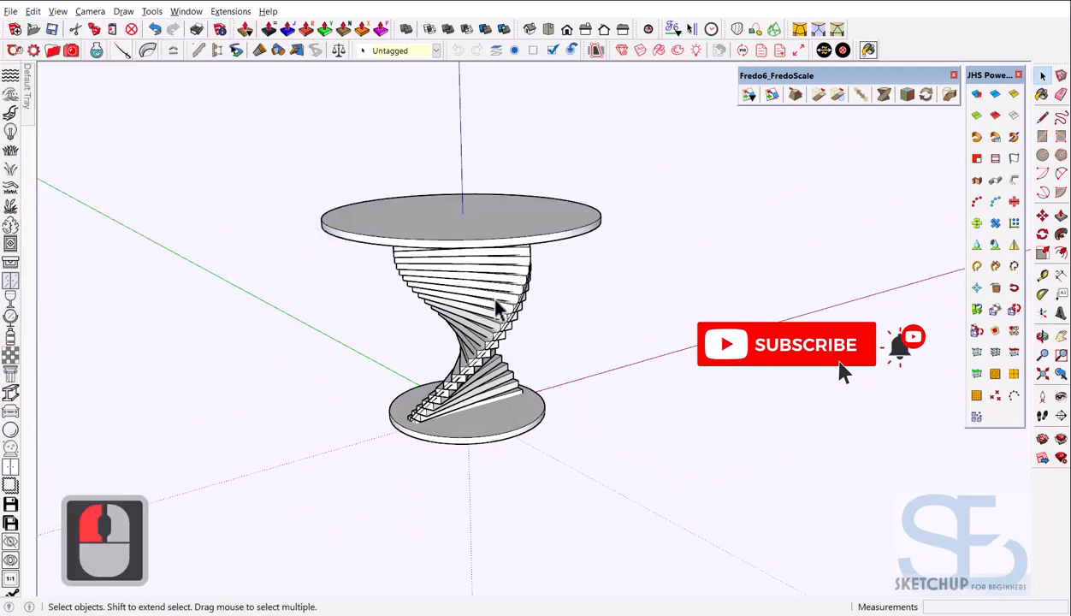
middle_drag(437, 308, 613, 238)
scroll(514, 335, up, 4)
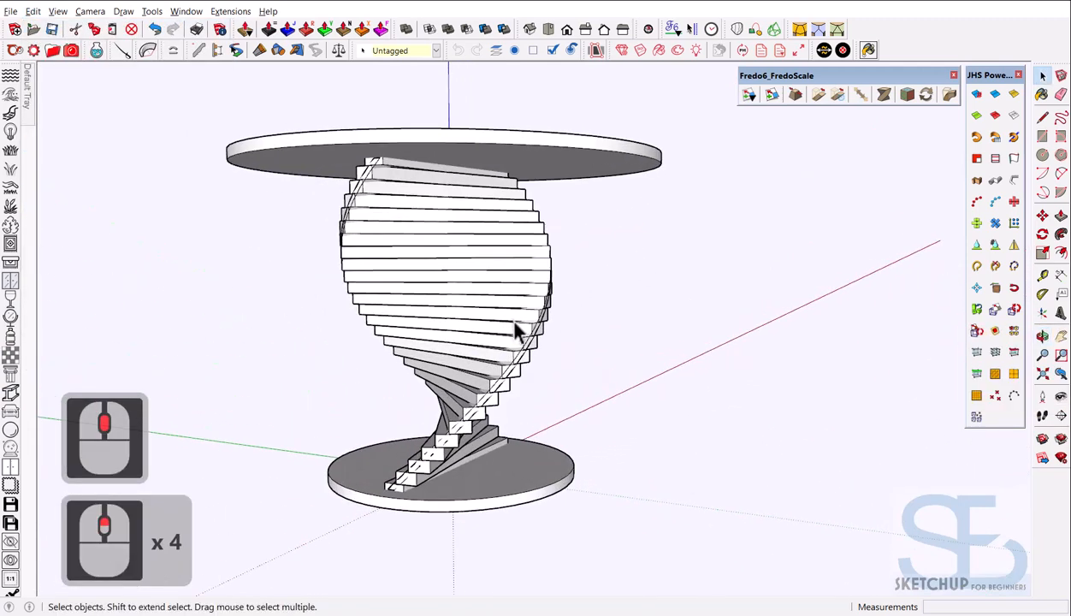
mouse_move(514, 334)
middle_down()
mouse_move(485, 354)
mouse_move(617, 349)
mouse_move(621, 396)
mouse_move(509, 468)
mouse_move(565, 410)
mouse_move(361, 389)
mouse_move(461, 406)
middle_up()
scroll(547, 411, down, 9)
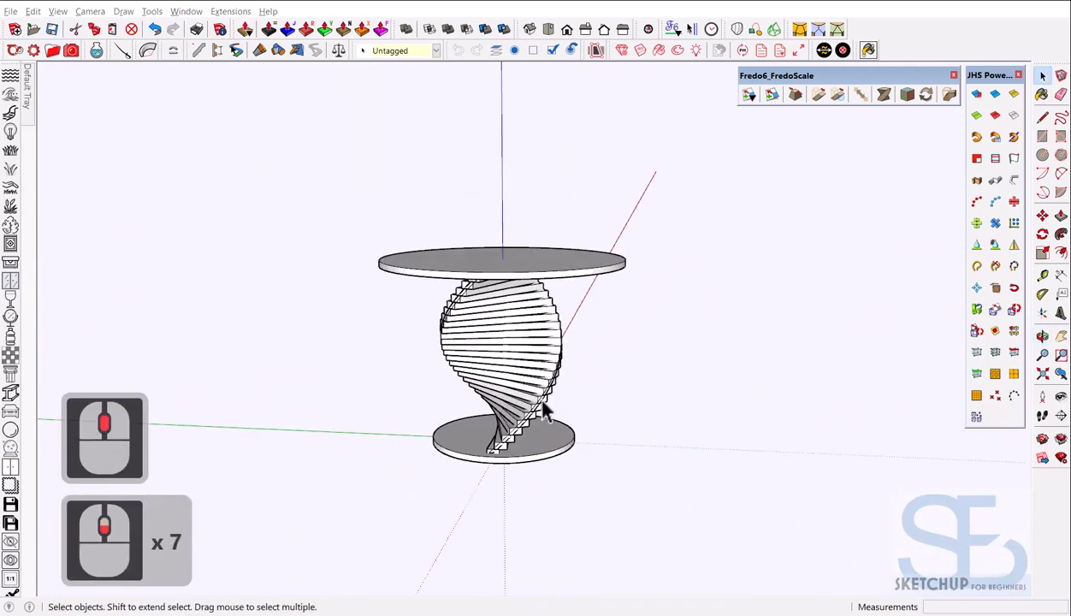
middle_drag(524, 394, 490, 303)
scroll(540, 373, up, 4)
scroll(542, 457, up, 2)
click(483, 248)
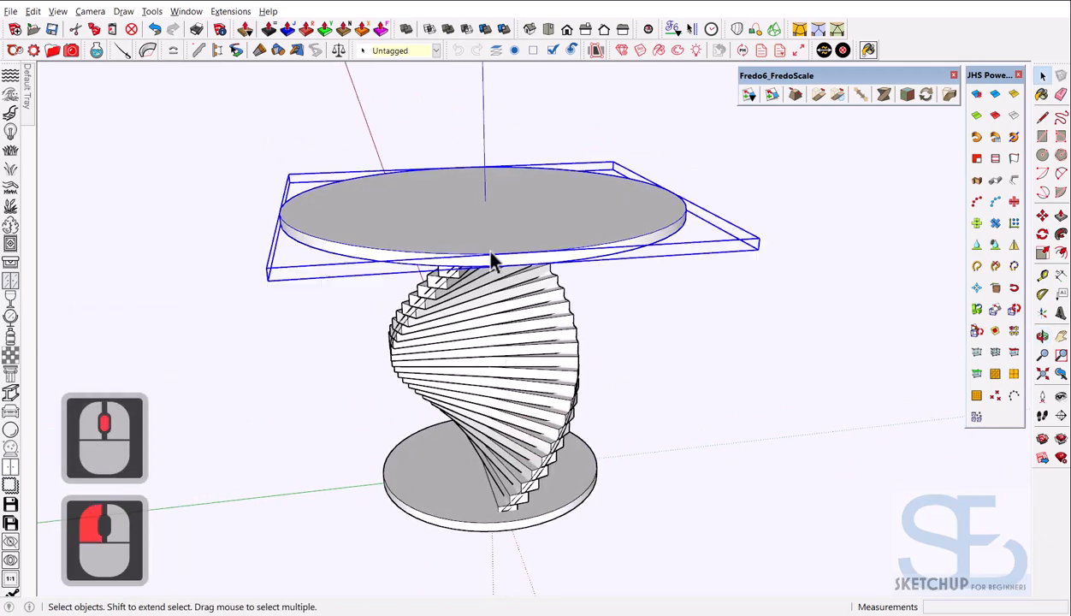
scroll(499, 254, up, 5)
middle_drag(504, 250, 545, 220)
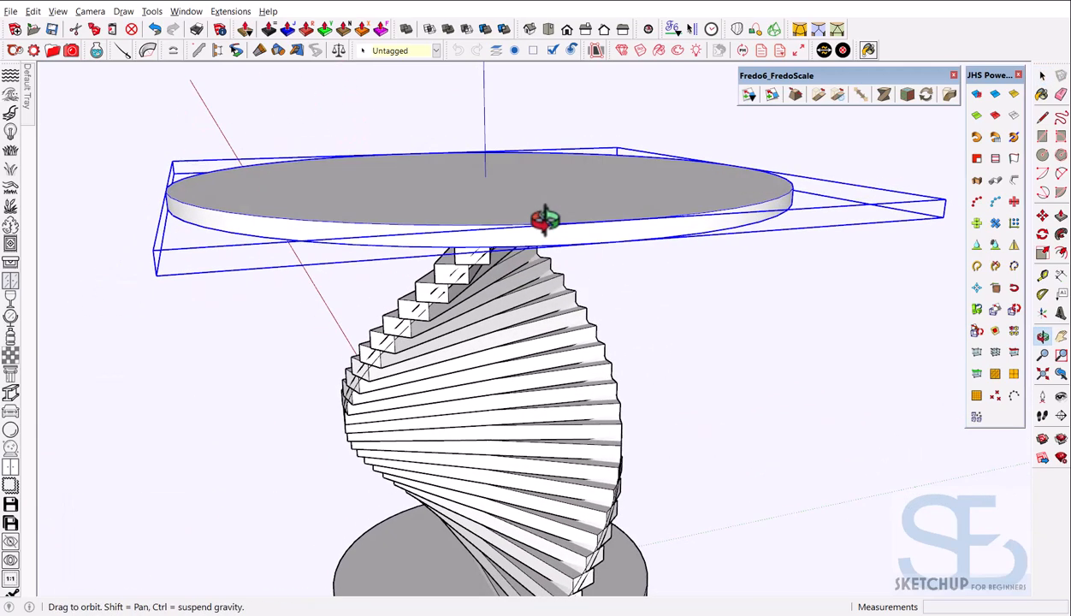
Scale the tabletop's thickness vertically by 0.5 and start moving it from an edge point
key(s)
drag(485, 180, 483, 189)
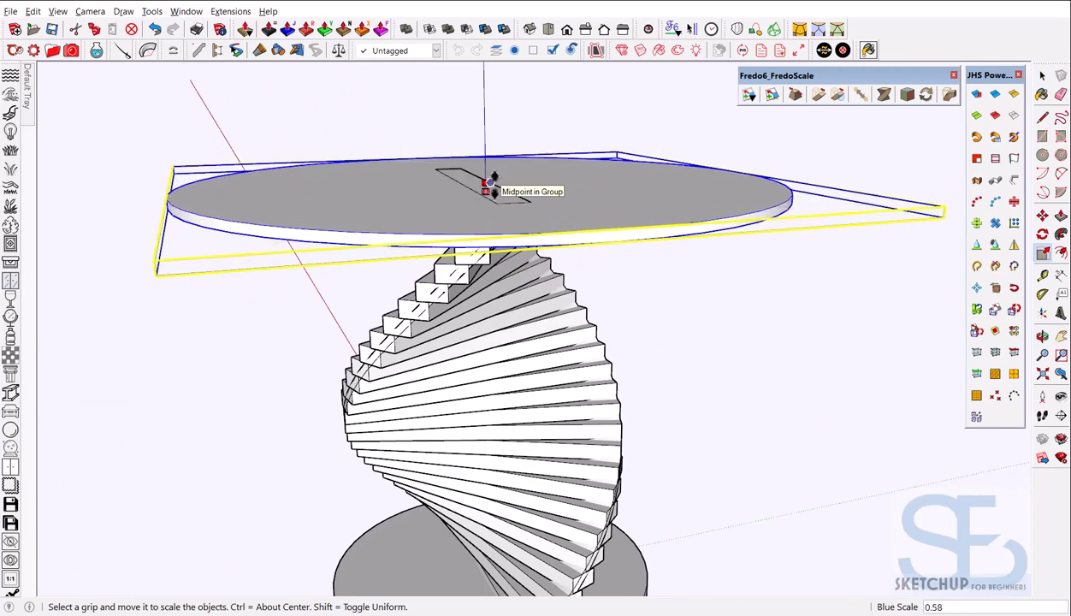
key(Return)
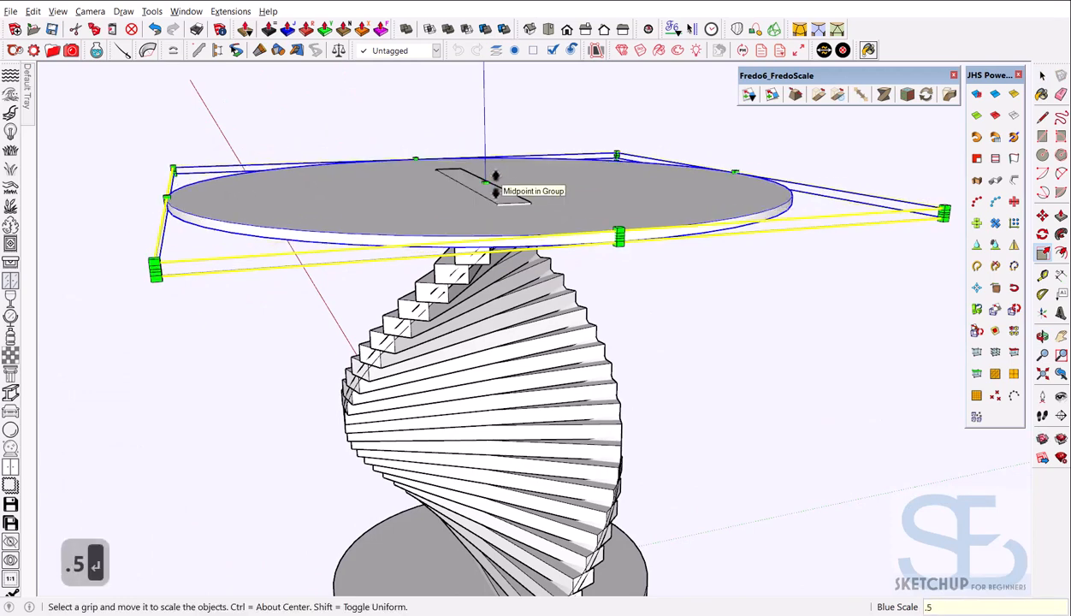
key(space)
middle_drag(541, 298, 526, 174)
key(m)
click(626, 274)
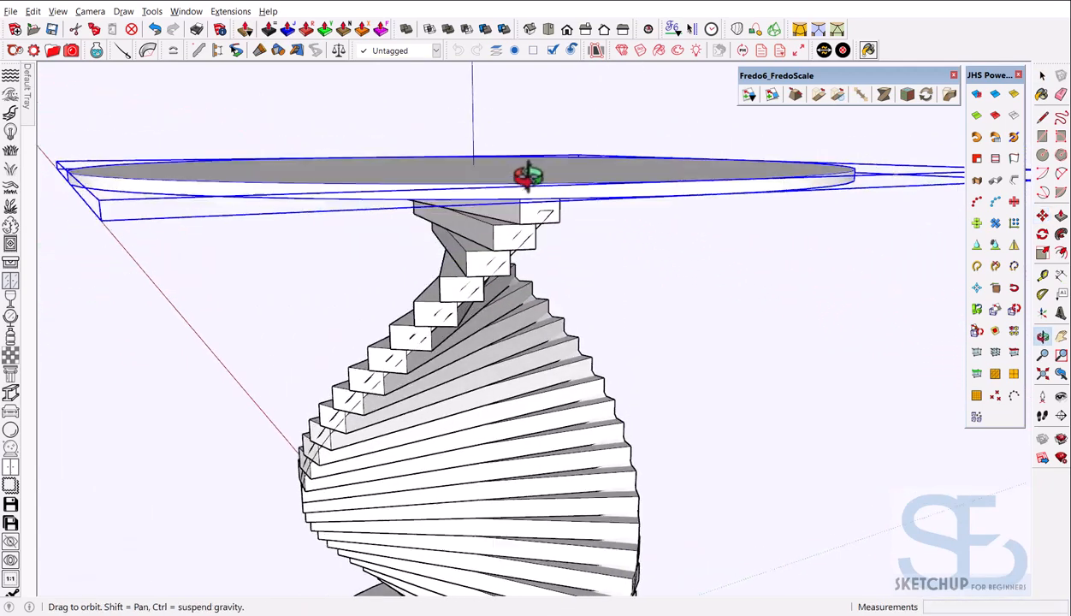
Place the thinned tabletop onto the top slat, using X-ray to check alignment
scroll(536, 183, up, 3)
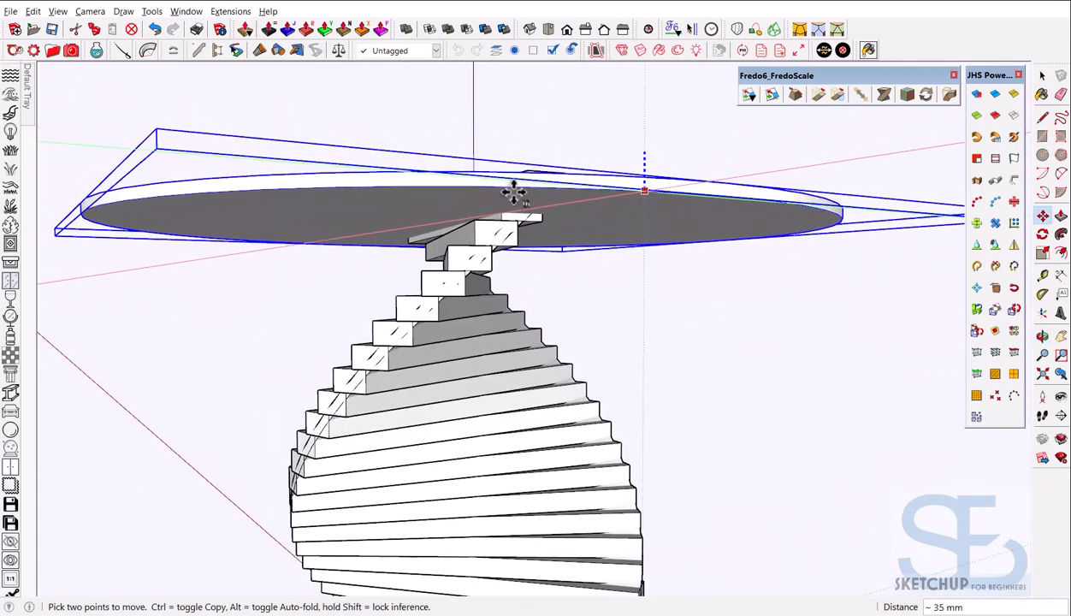
key(x)
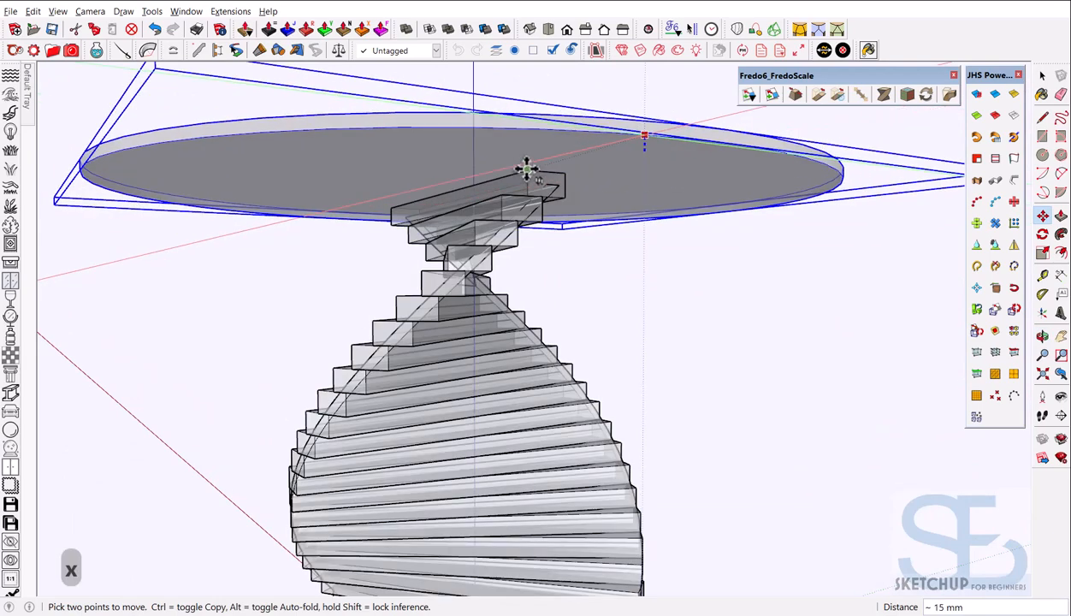
click(525, 170)
key(x)
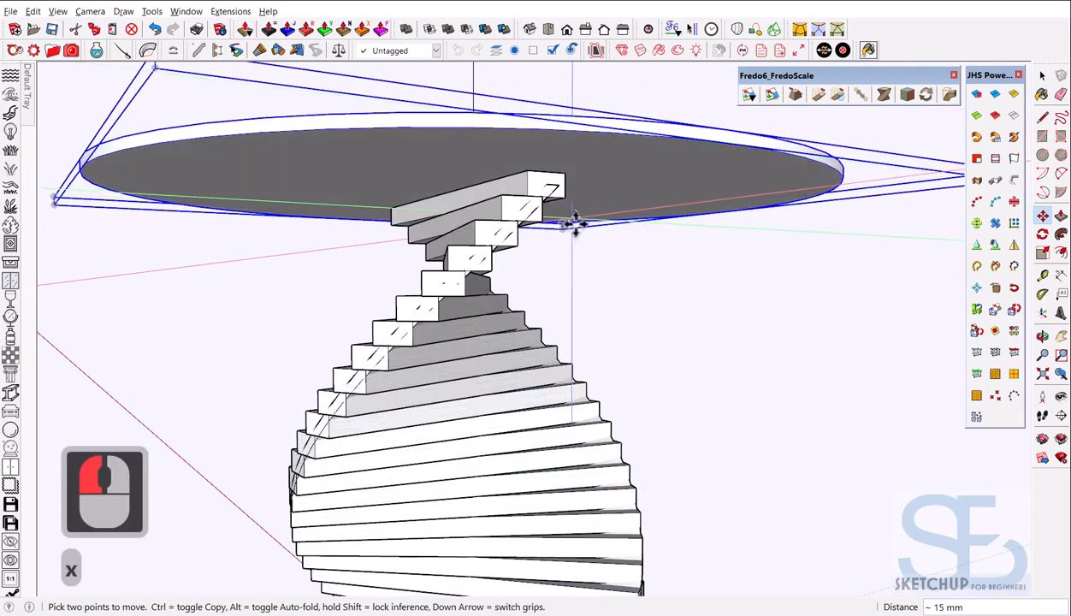
scroll(575, 227, down, 3)
middle_drag(576, 227, 548, 384)
scroll(590, 301, down, 5)
middle_drag(643, 415, 681, 367)
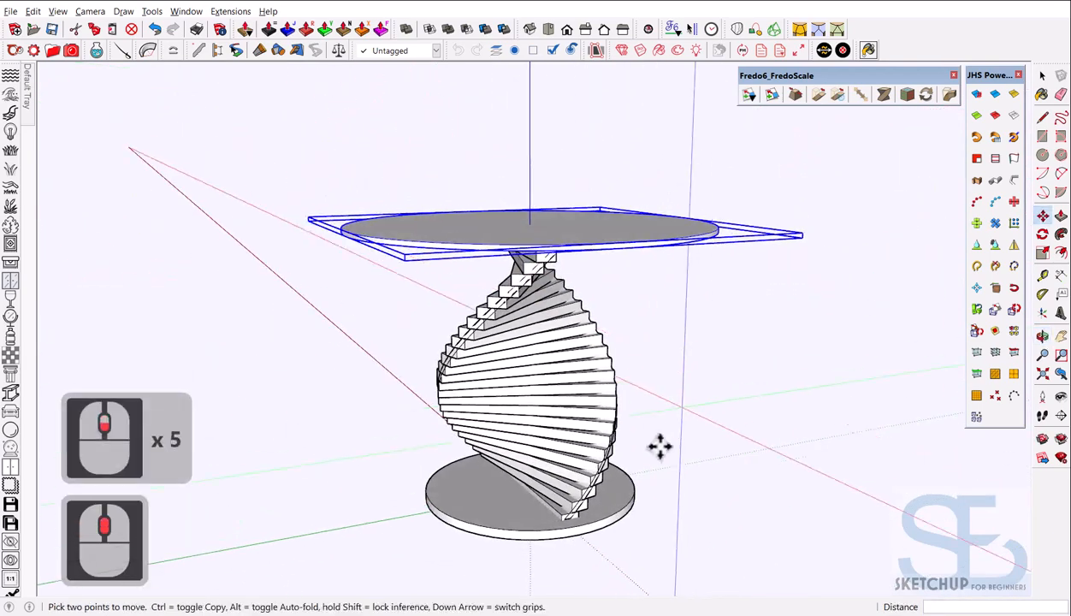
Select the spiral and move it down so the bottom slat rests on the foot plate
key(space)
scroll(619, 346, down, 4)
middle_drag(643, 294, 596, 354)
drag(779, 541, 779, 541)
scroll(547, 484, up, 3)
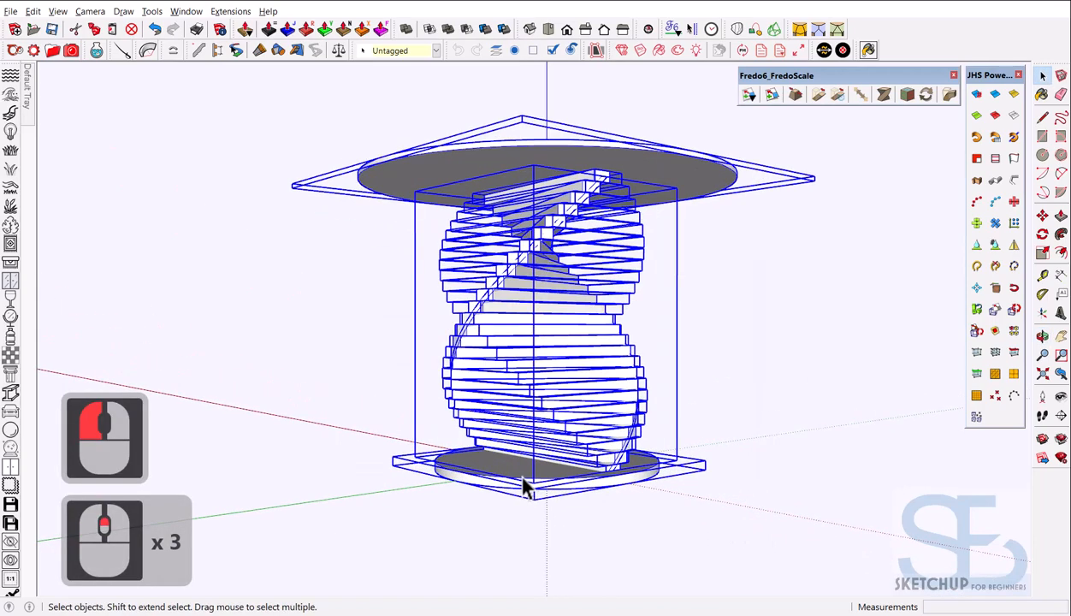
shift+middle_drag(513, 472, 580, 452)
scroll(605, 490, up, 8)
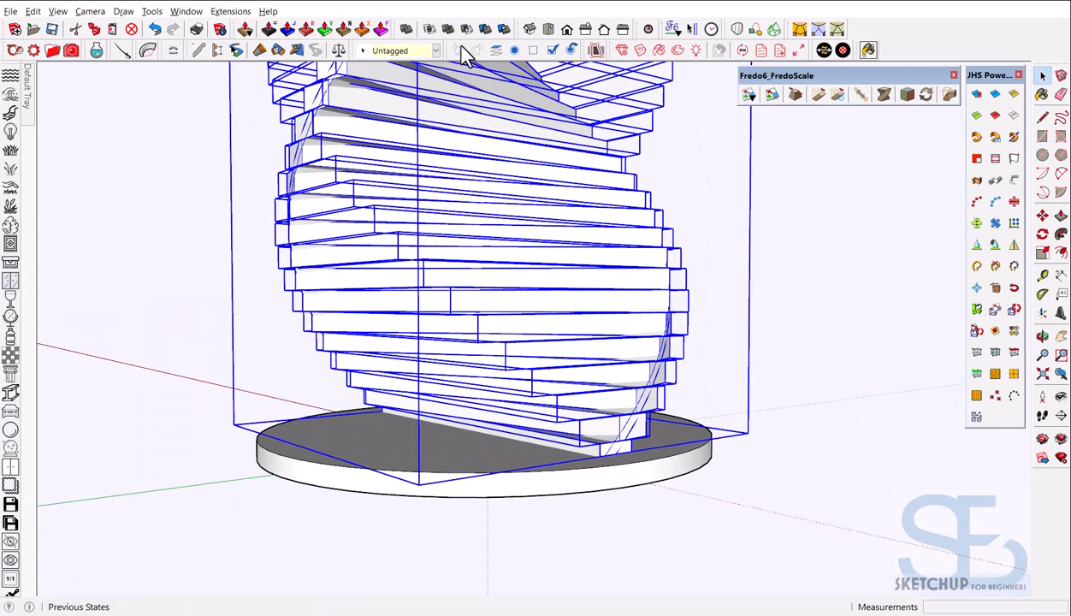
scroll(541, 468, up, 8)
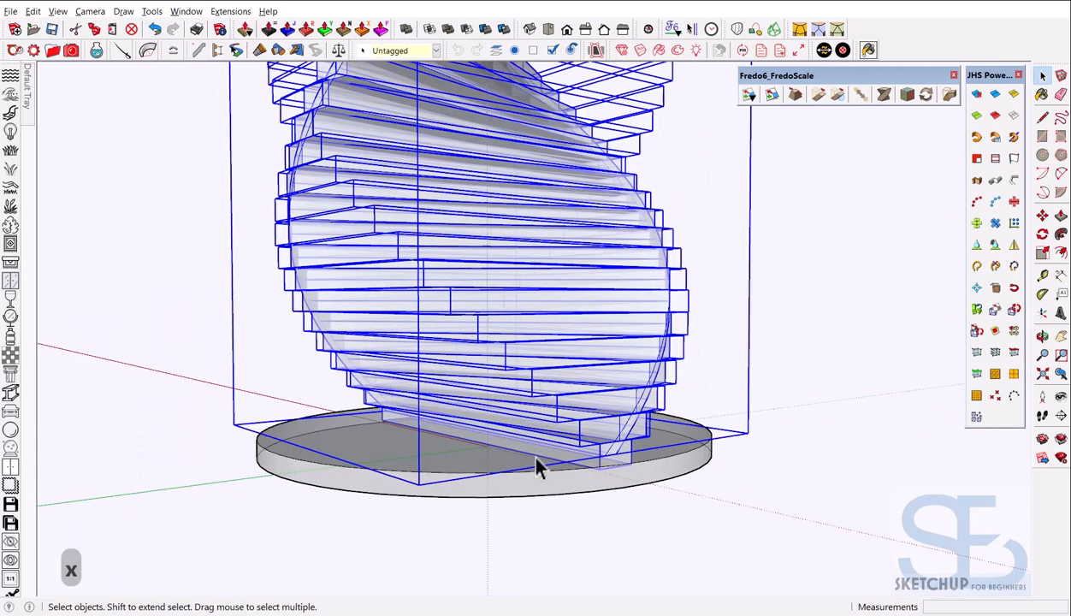
key(m)
scroll(593, 458, up, 2)
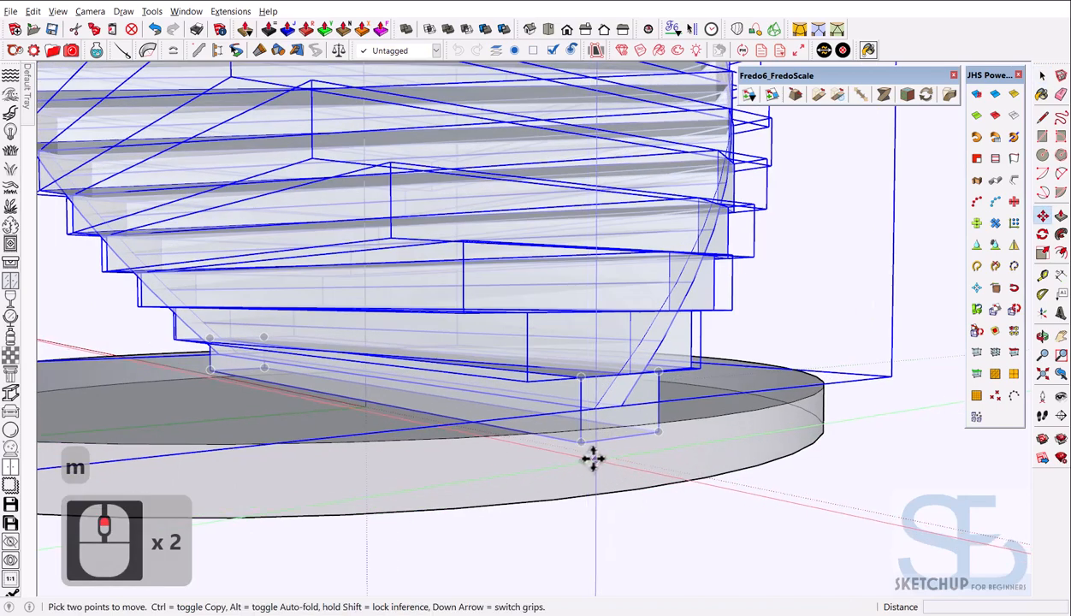
click(584, 446)
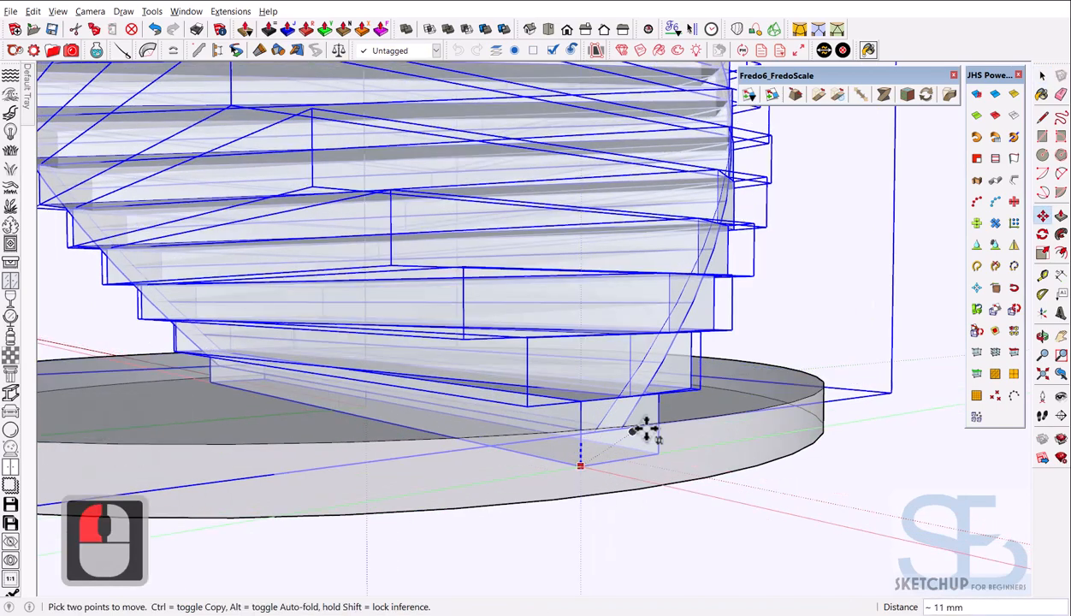
click(694, 415)
key(space)
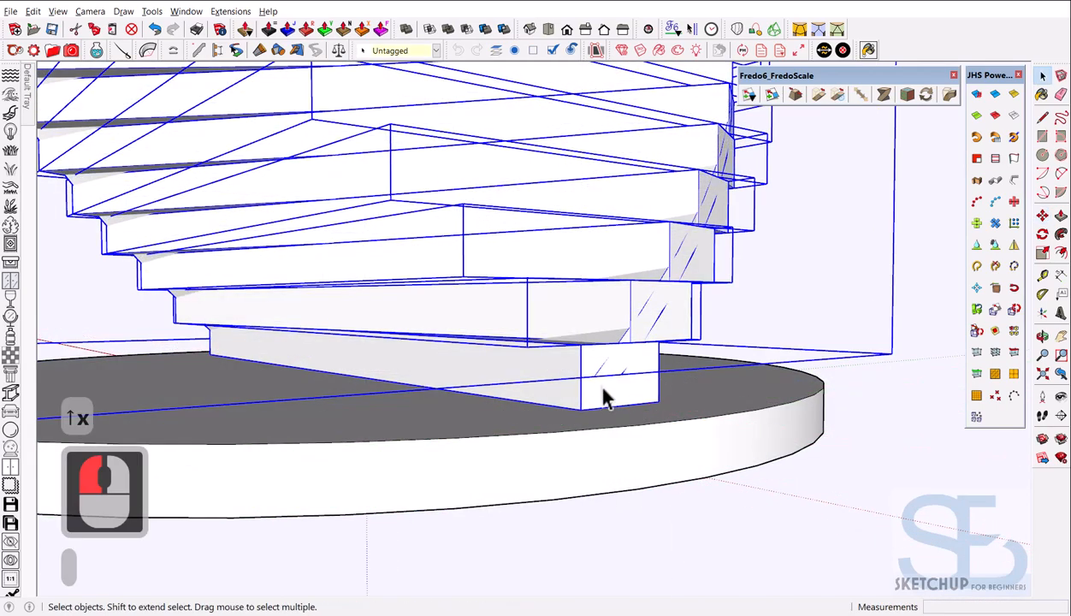
Orbit around the finished table and compare it with the reference photo
scroll(578, 490, down, 18)
click(854, 383)
scroll(701, 318, down, 4)
middle_drag(700, 318, 664, 179)
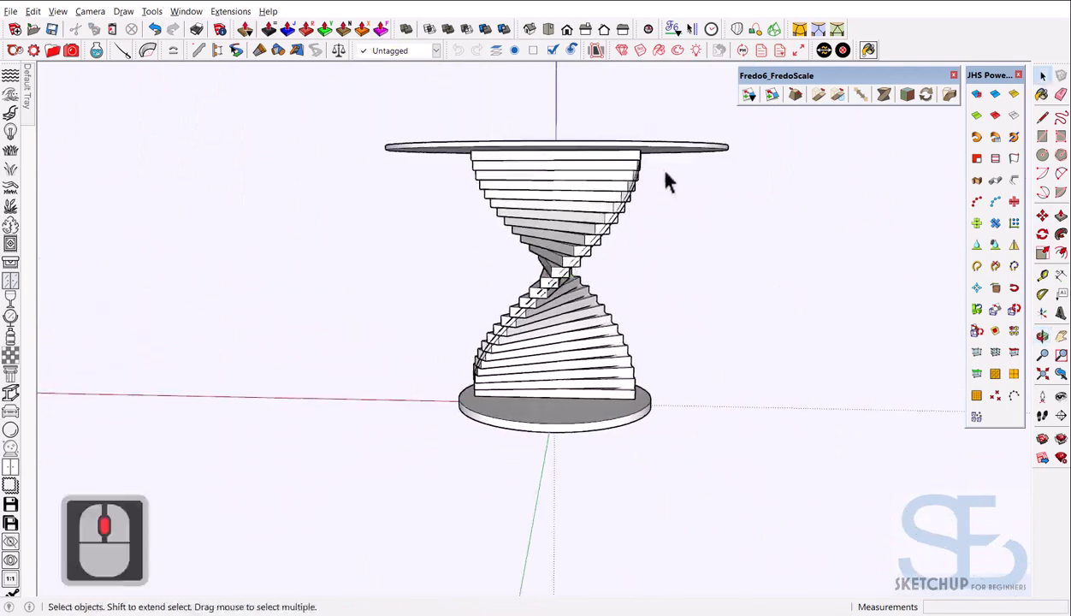
scroll(672, 175, up, 4)
mouse_move(673, 292)
middle_down()
mouse_move(531, 300)
mouse_move(531, 335)
middle_up()
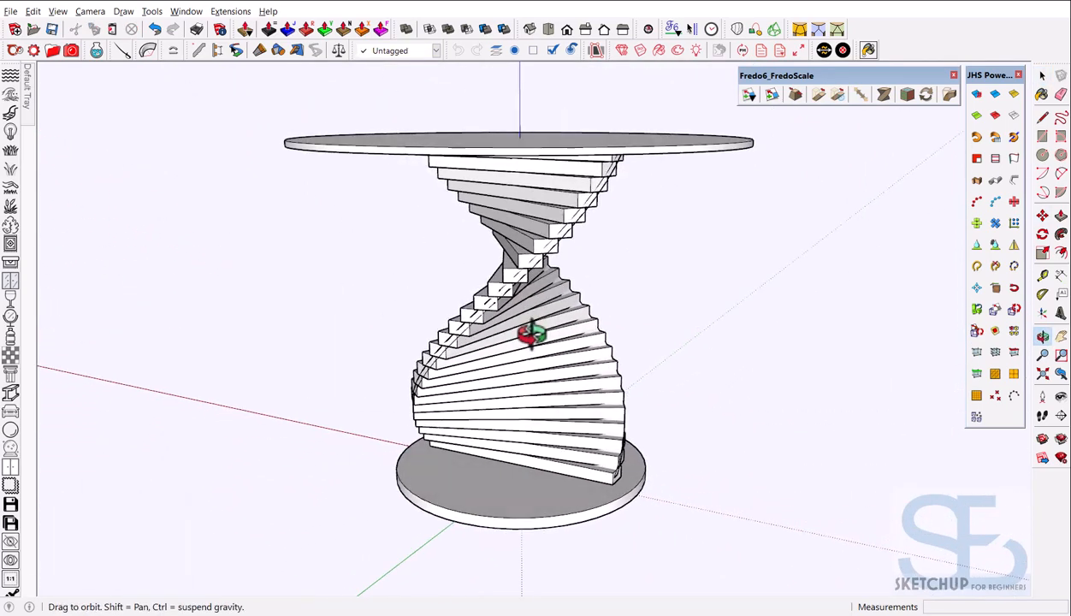
click(1069, 202)
click(1020, 160)
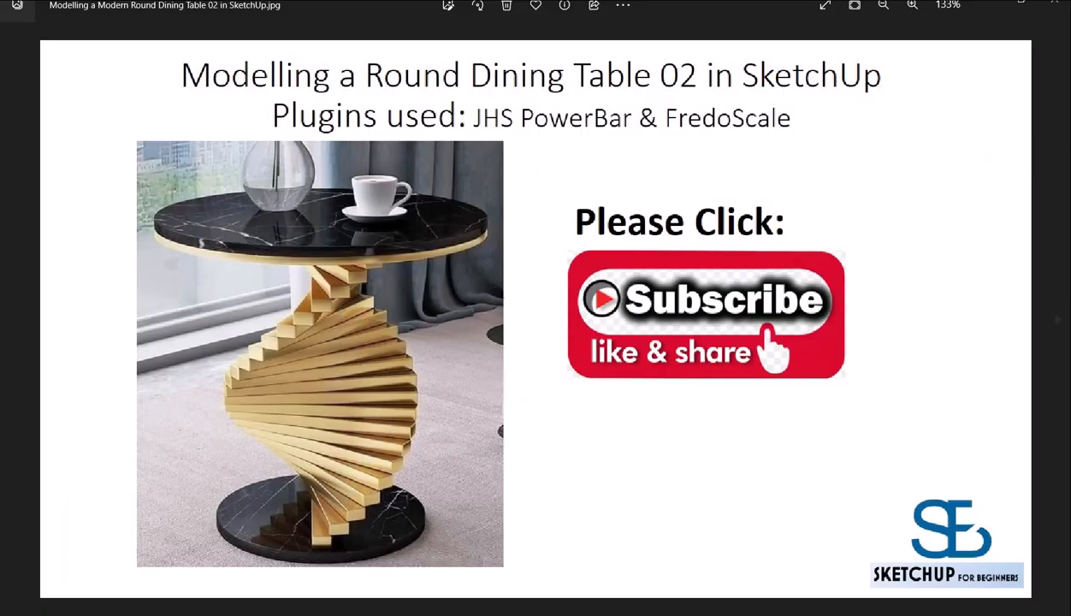
click(1069, 201)
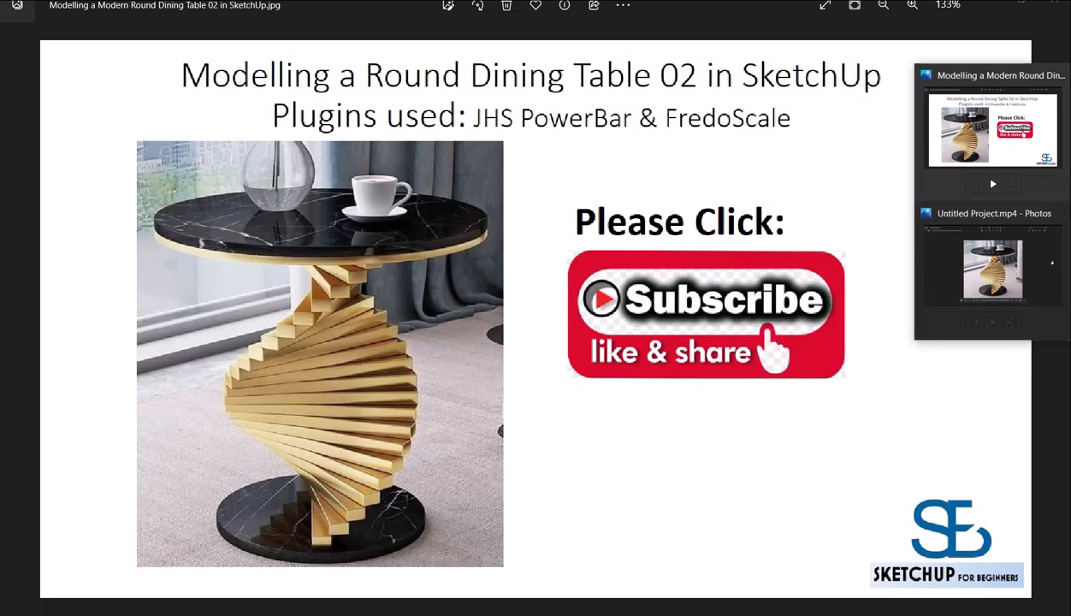
click(1069, 235)
scroll(617, 280, down, 1)
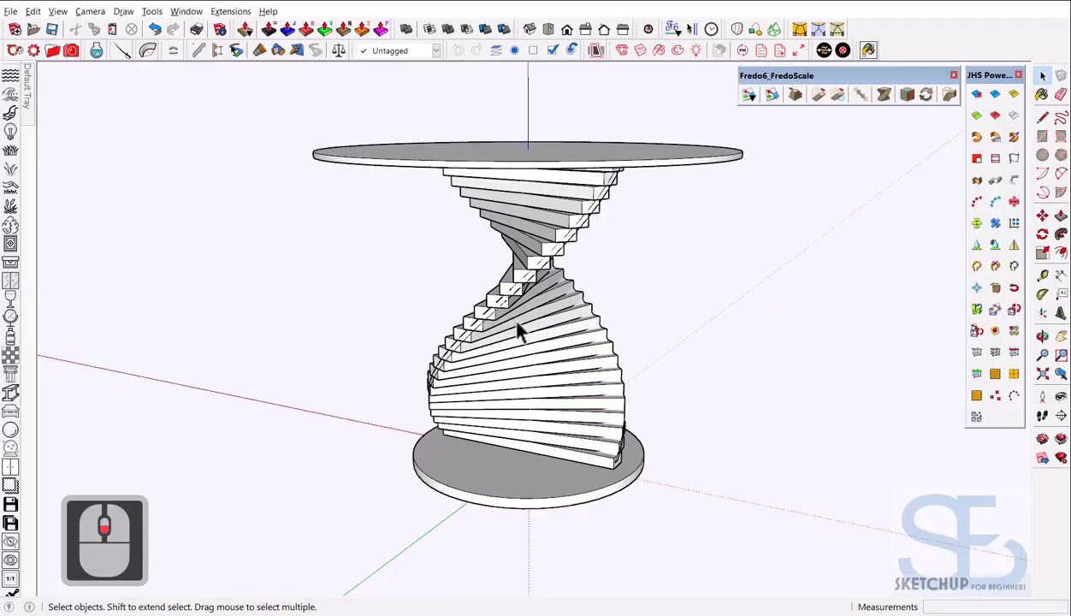
mouse_move(518, 330)
middle_down()
mouse_move(803, 340)
mouse_move(645, 341)
mouse_move(497, 286)
mouse_move(611, 358)
mouse_move(571, 385)
mouse_move(669, 406)
mouse_move(812, 378)
mouse_move(511, 327)
mouse_move(671, 344)
mouse_move(670, 329)
mouse_move(505, 412)
mouse_move(689, 436)
mouse_move(641, 391)
mouse_move(473, 402)
mouse_move(502, 437)
mouse_move(610, 470)
mouse_move(825, 475)
mouse_move(490, 437)
mouse_move(433, 389)
mouse_move(627, 336)
mouse_move(646, 363)
mouse_move(496, 390)
middle_up()
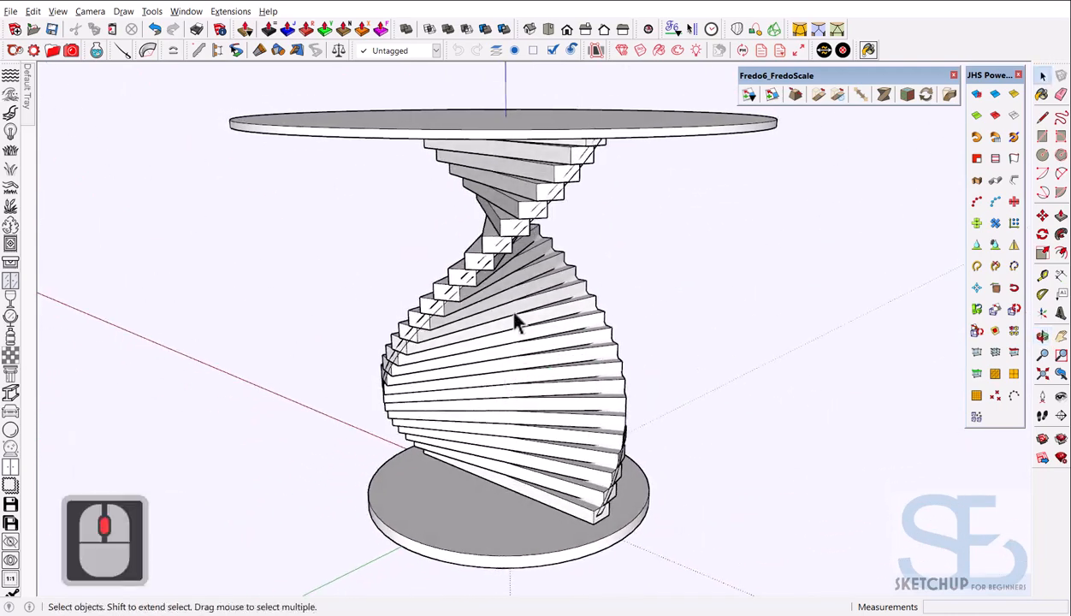
scroll(552, 328, down, 3)
scroll(551, 327, up, 8)
middle_drag(555, 372, 620, 340)
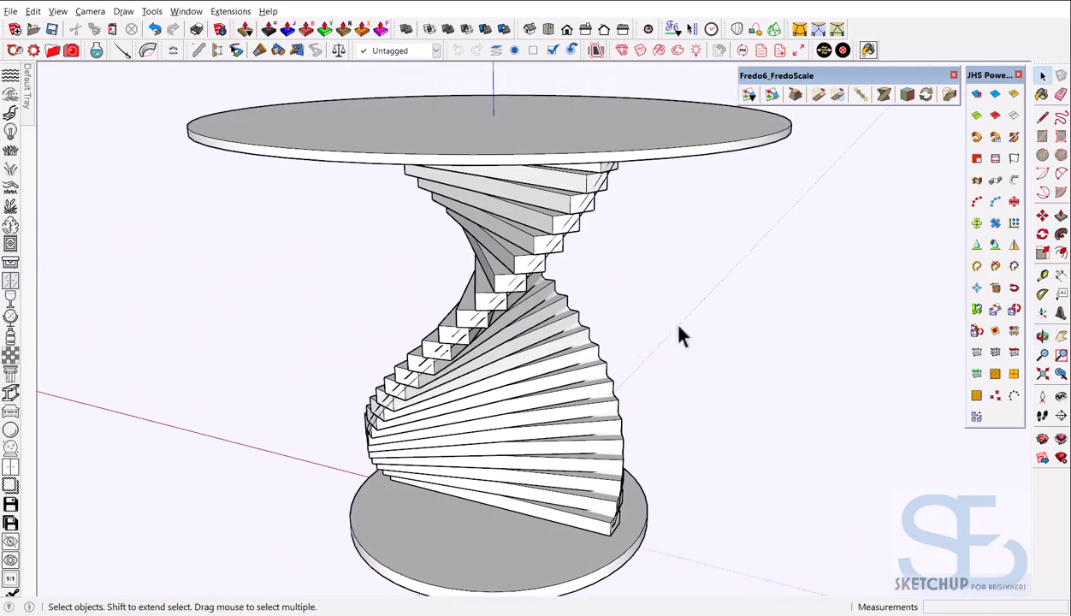